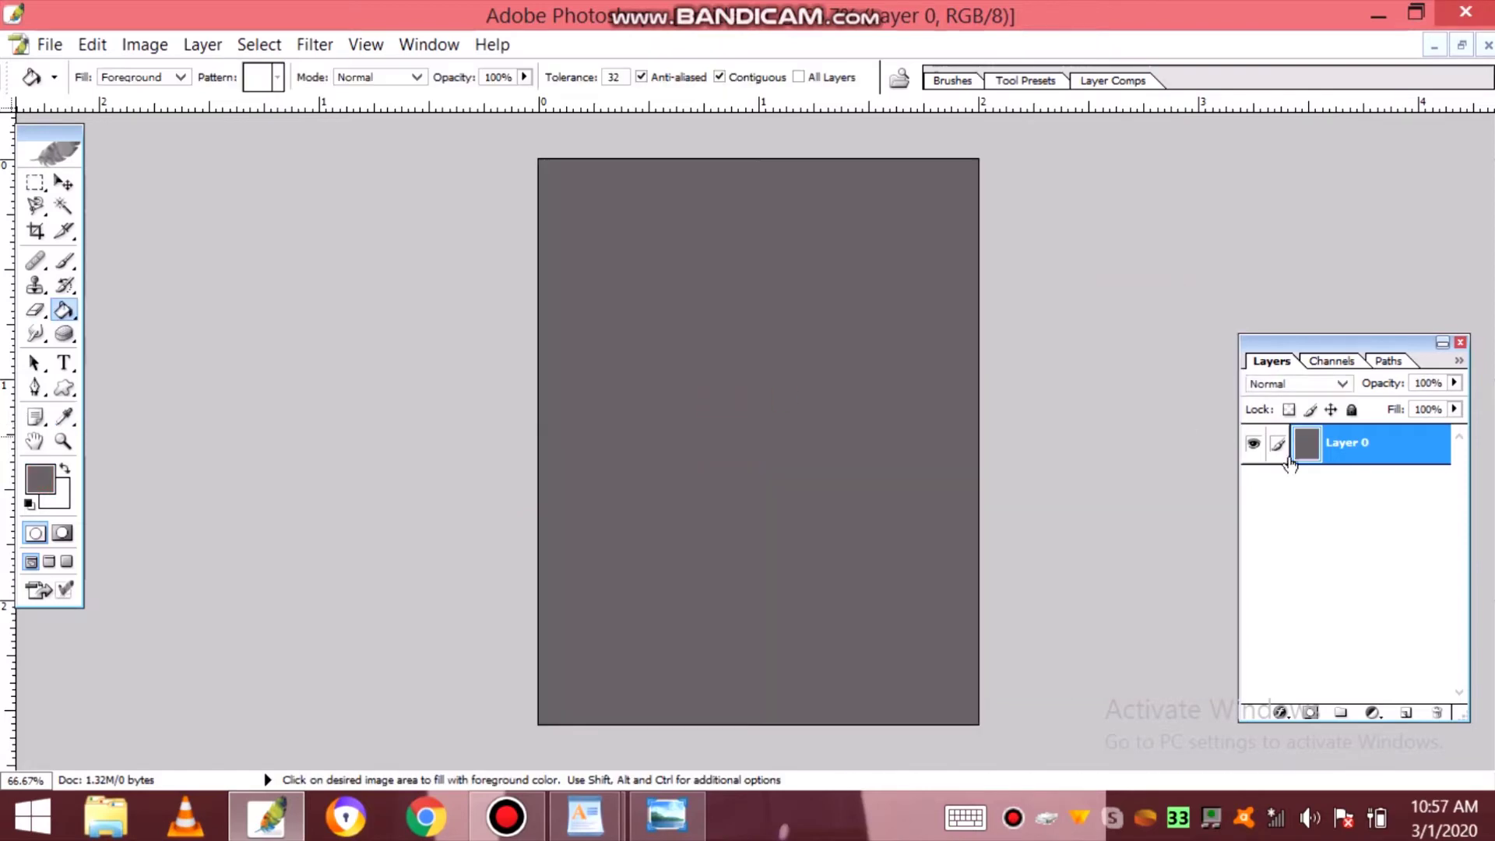
- Add a new layer and draw a wide rectangle path across the upper part of the grey canvas
click(1404, 713)
drag(64, 387, 125, 387)
drag(556, 180, 957, 410)
right_click(1304, 450)
click(1289, 461)
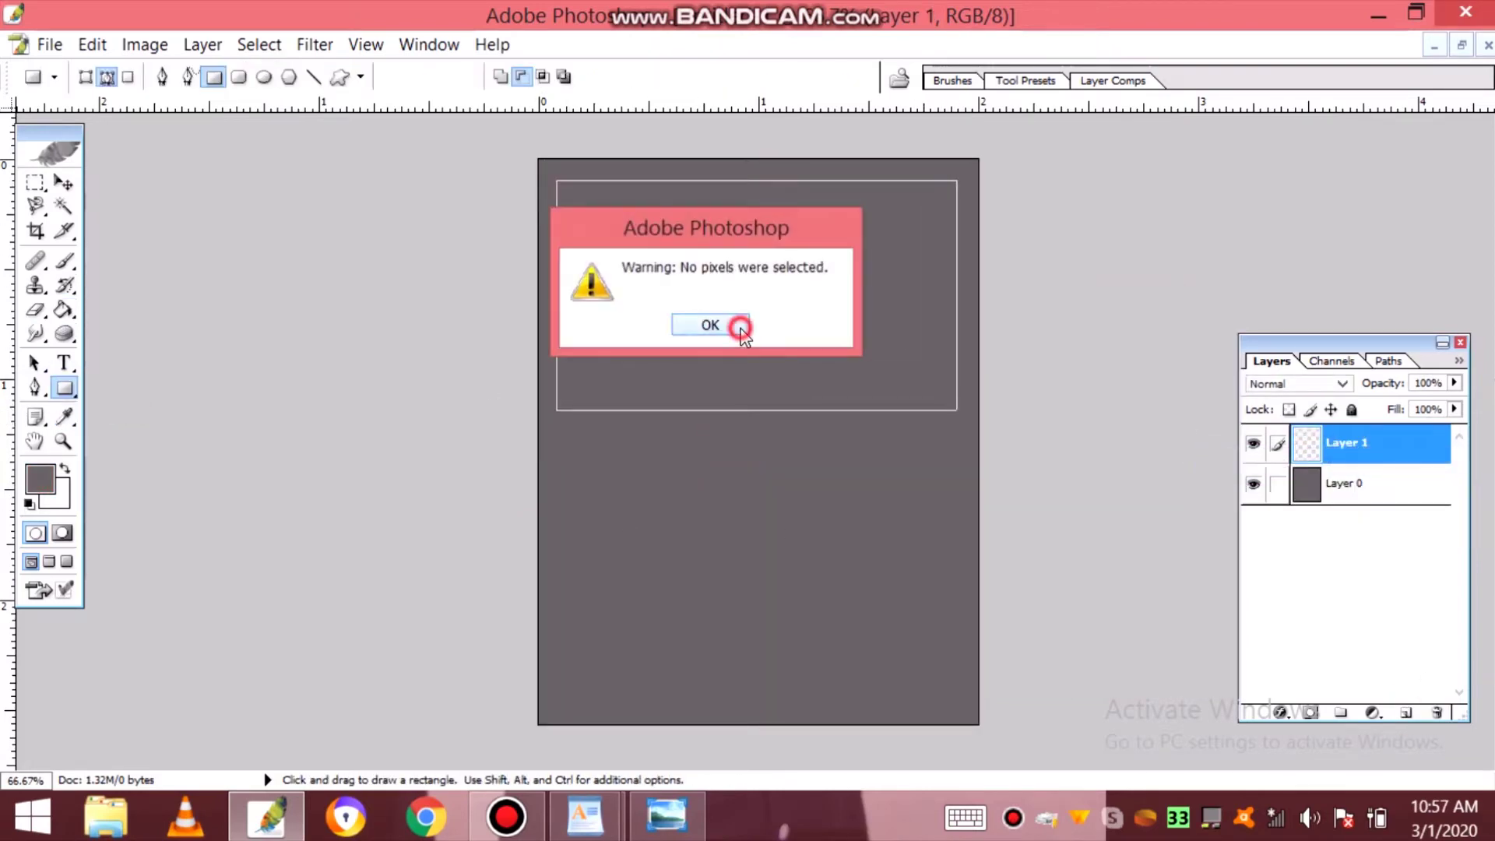
click(738, 324)
- Convert the rectangle path into a selection and fill it with white on Layer 1
key(ctrl+Return)
click(40, 478)
drag(692, 425, 691, 373)
key(Return)
click(65, 309)
click(626, 350)
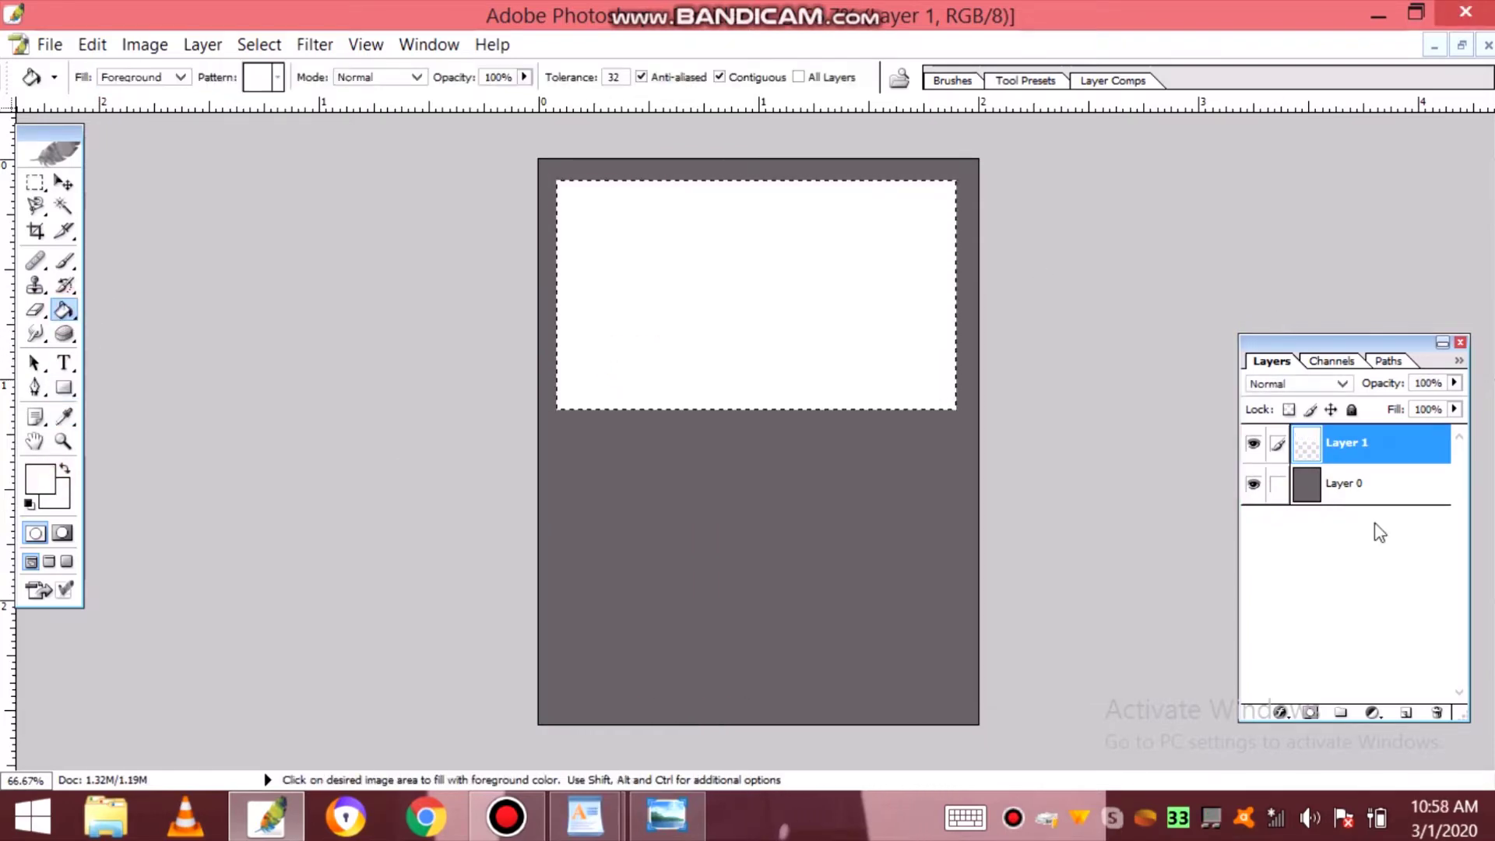
- Clear the rectangle selection by subtracting Layer 1's transparency mask, and display the shape choices of the Custom Shape tool
right_click(1339, 446)
click(1316, 523)
click(739, 319)
drag(65, 387, 133, 483)
click(471, 76)
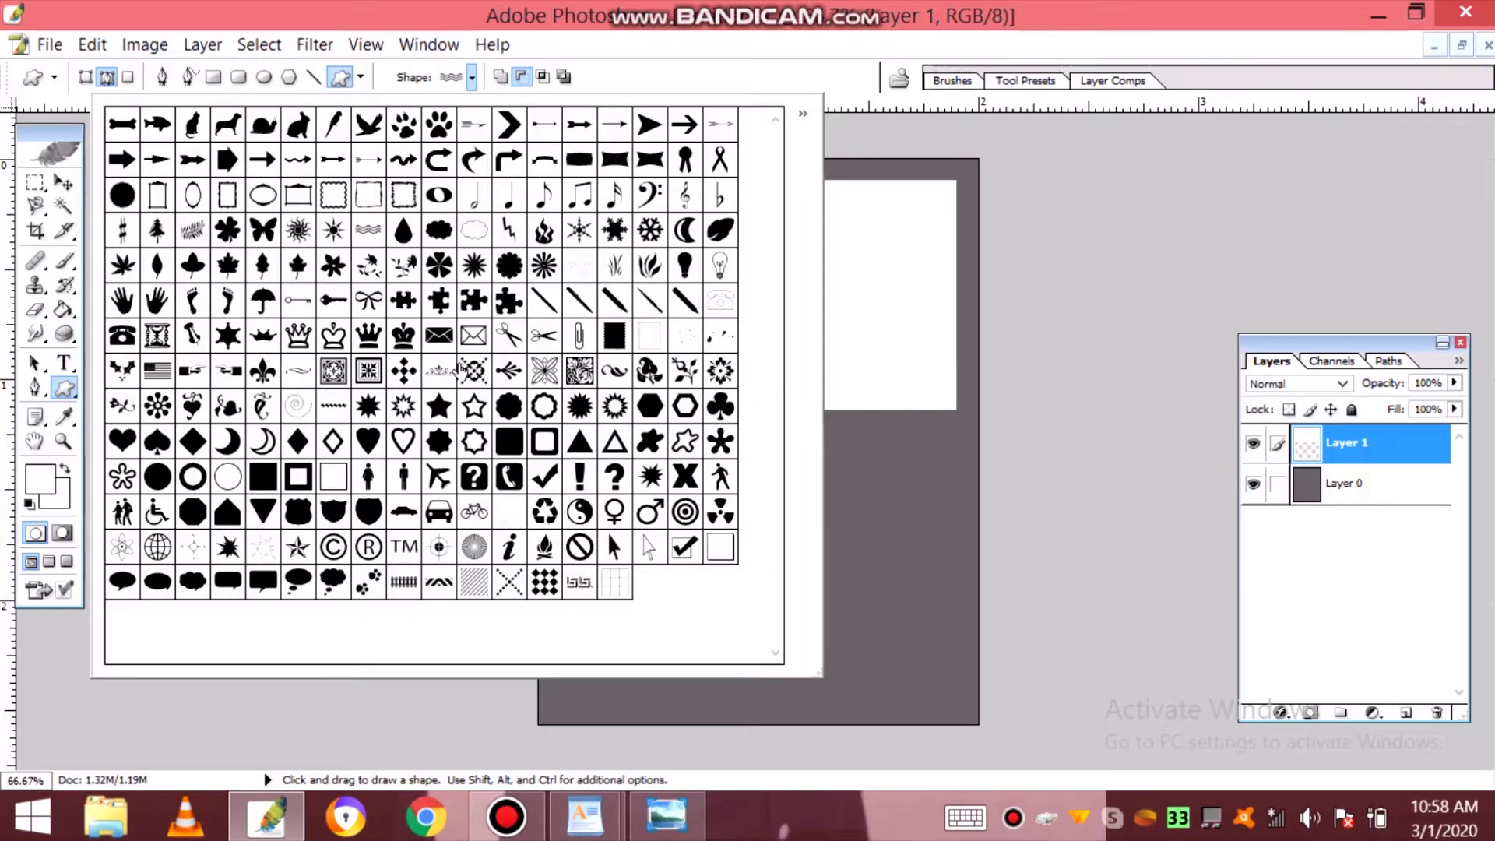
click(453, 802)
right_click(446, 789)
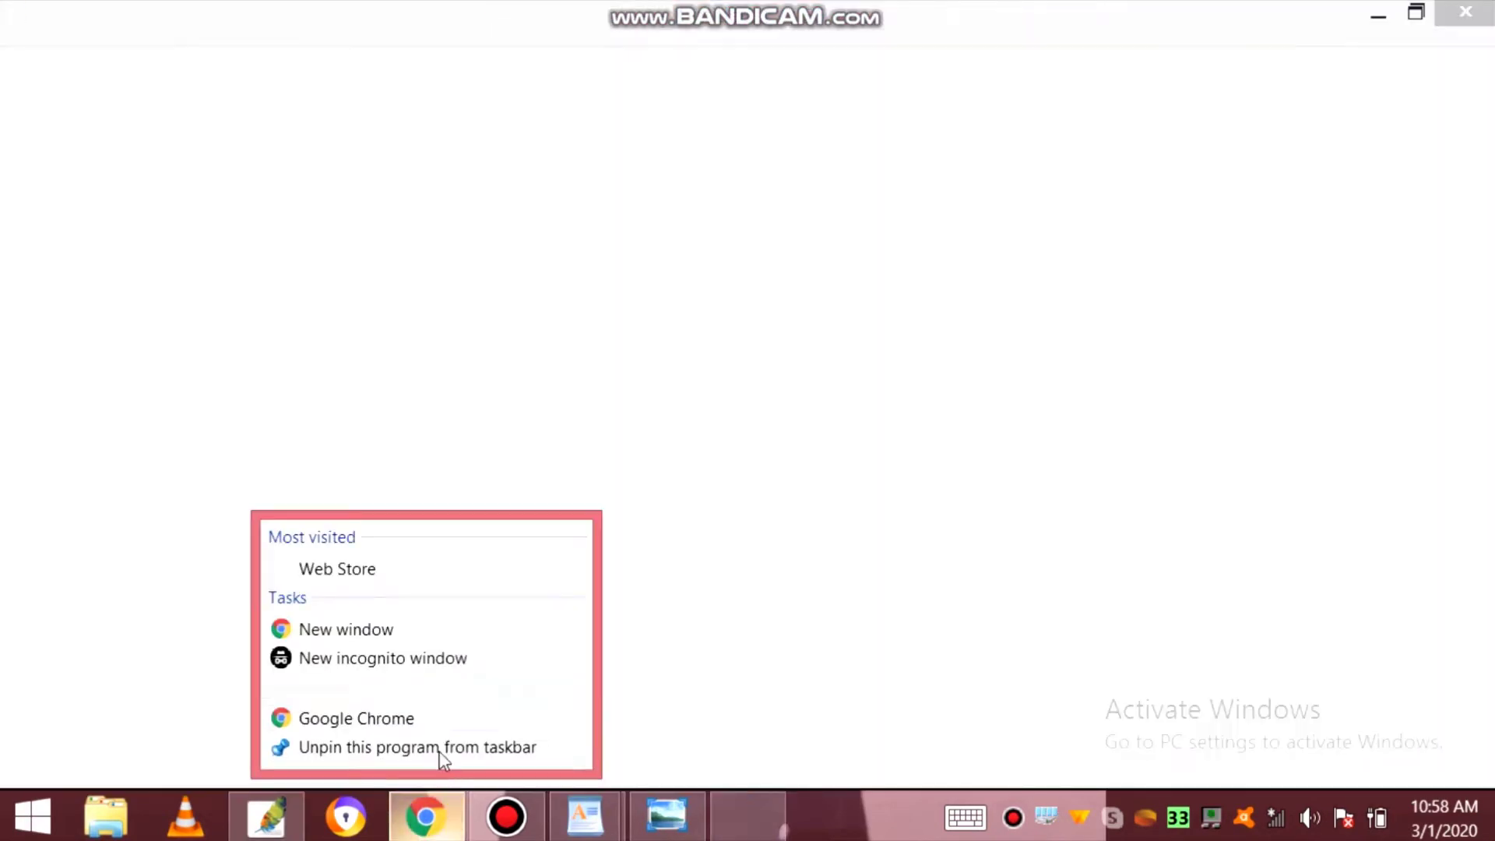
click(1465, 12)
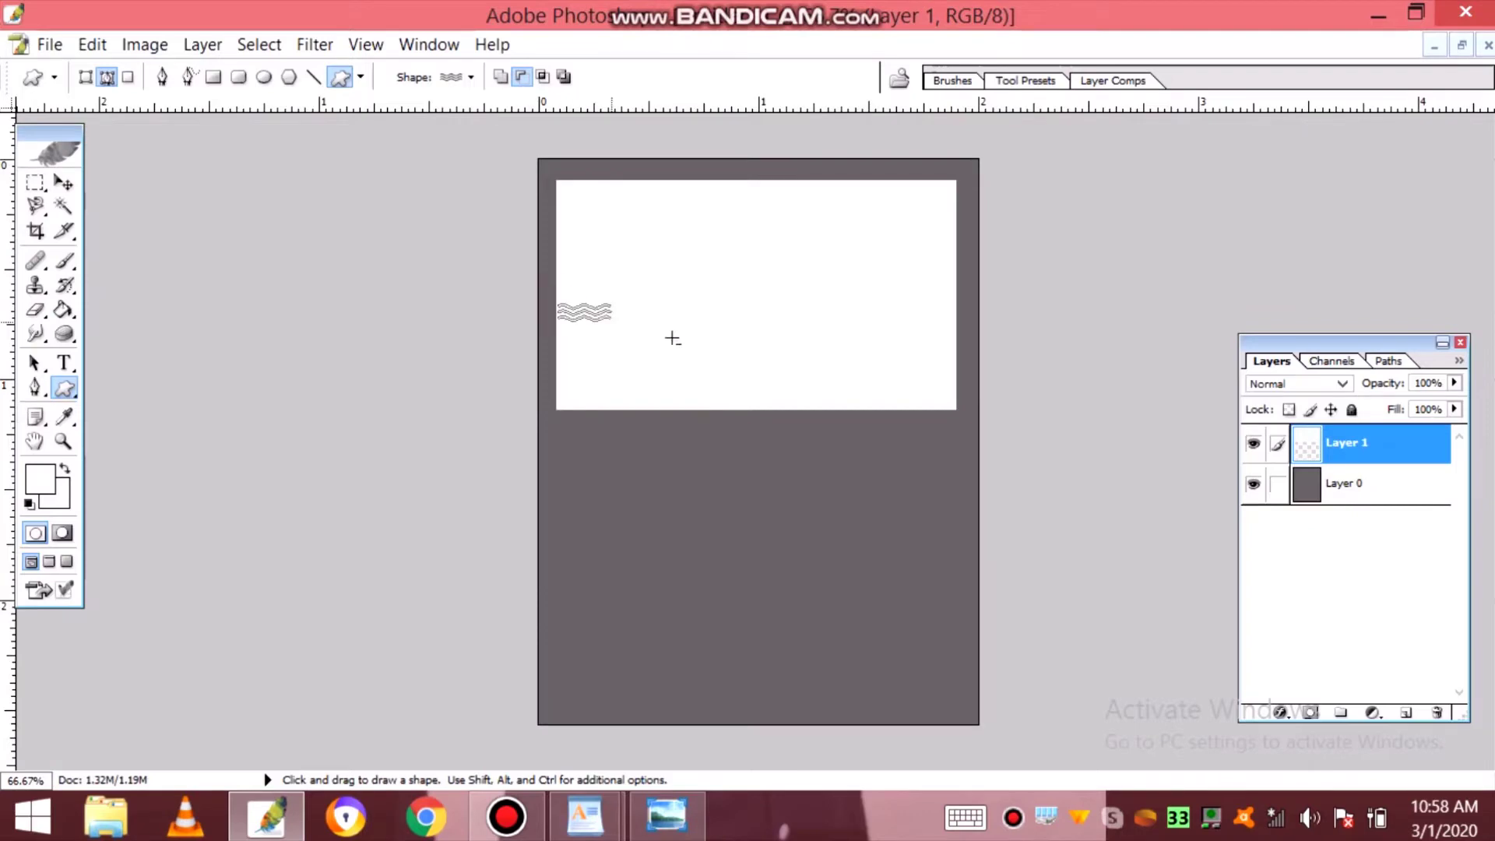
- Draw a large wave-shaped path over the canvas and free-transform it to about 167% width, 84% height and a 3.3° tilt
drag(672, 337, 1387, 774)
key(ctrl+t)
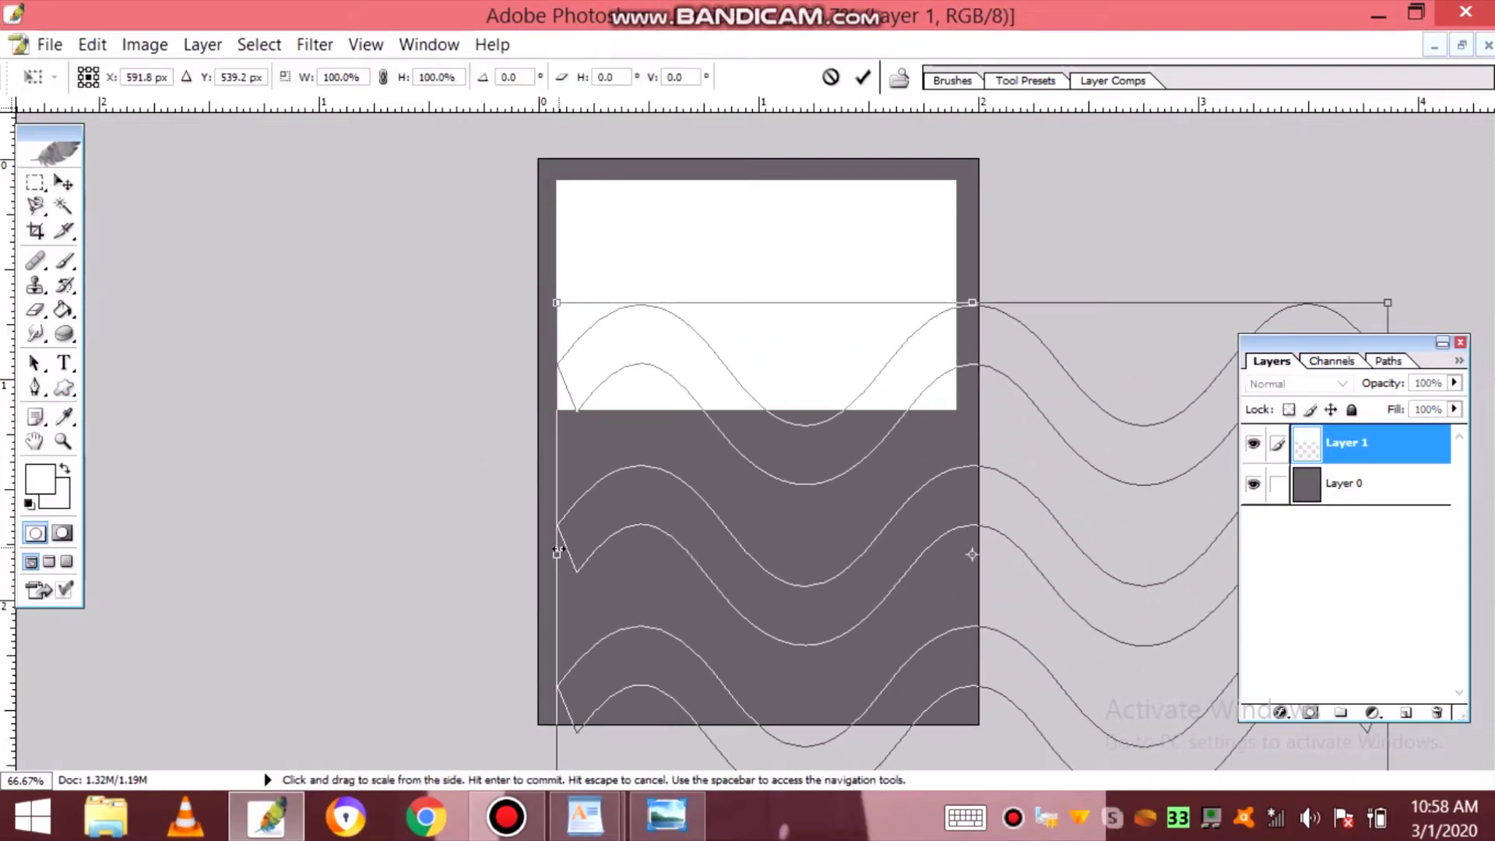
drag(557, 549, 1, 551)
drag(685, 540, 939, 496)
drag(951, 260, 966, 345)
drag(824, 490, 845, 389)
drag(257, 436, 260, 396)
key(shift+Down)
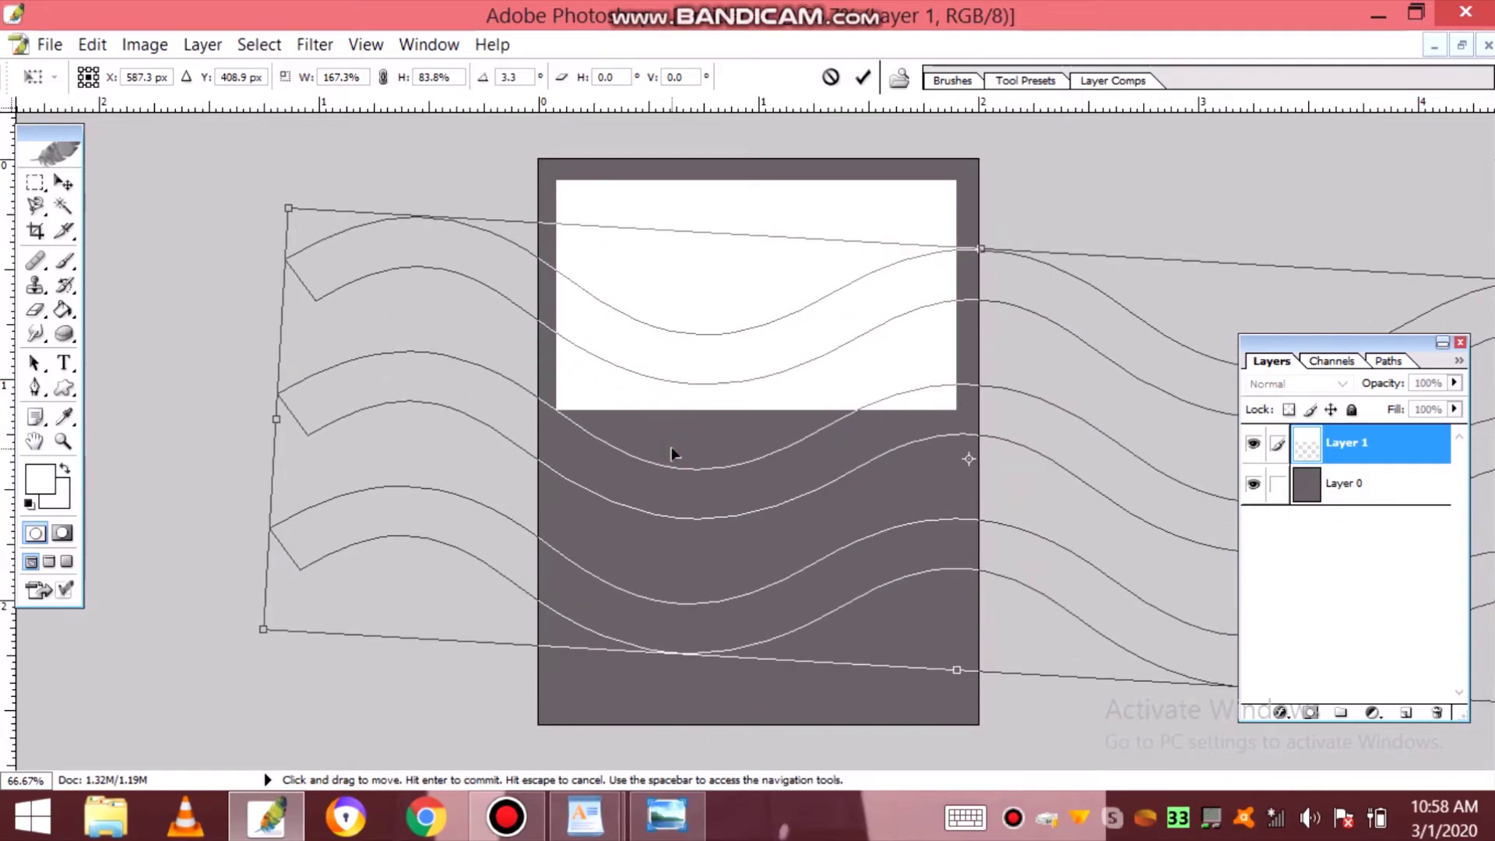
- Narrow the wave path, tilt it further clockwise so its upper band crosses the white rectangle, and apply the transform
drag(275, 453, 511, 467)
drag(671, 469, 437, 470)
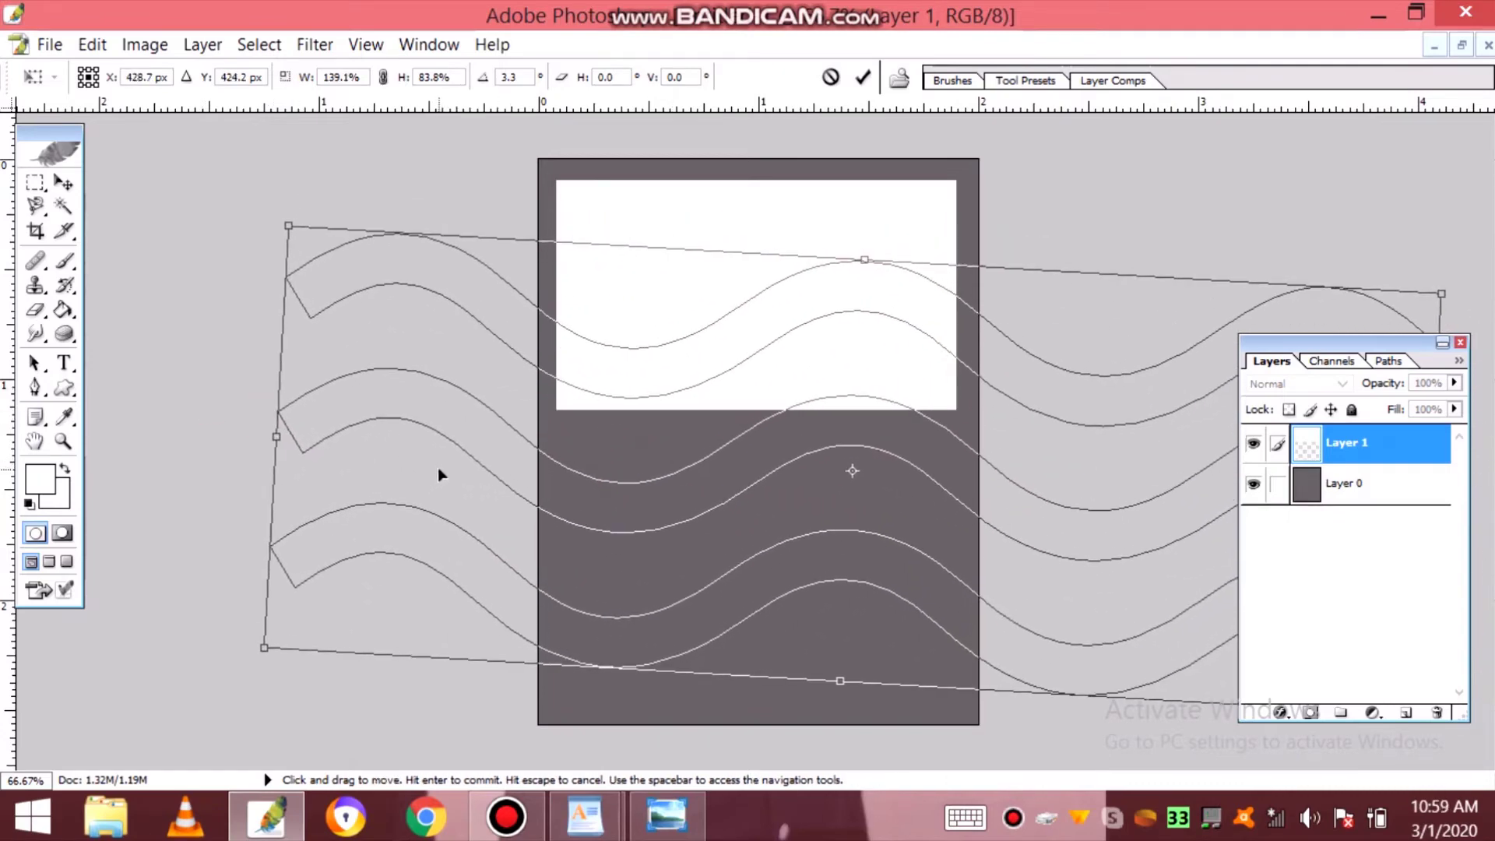
drag(247, 493, 247, 434)
drag(697, 436, 727, 440)
drag(309, 391, 431, 387)
key(ctrl+z)
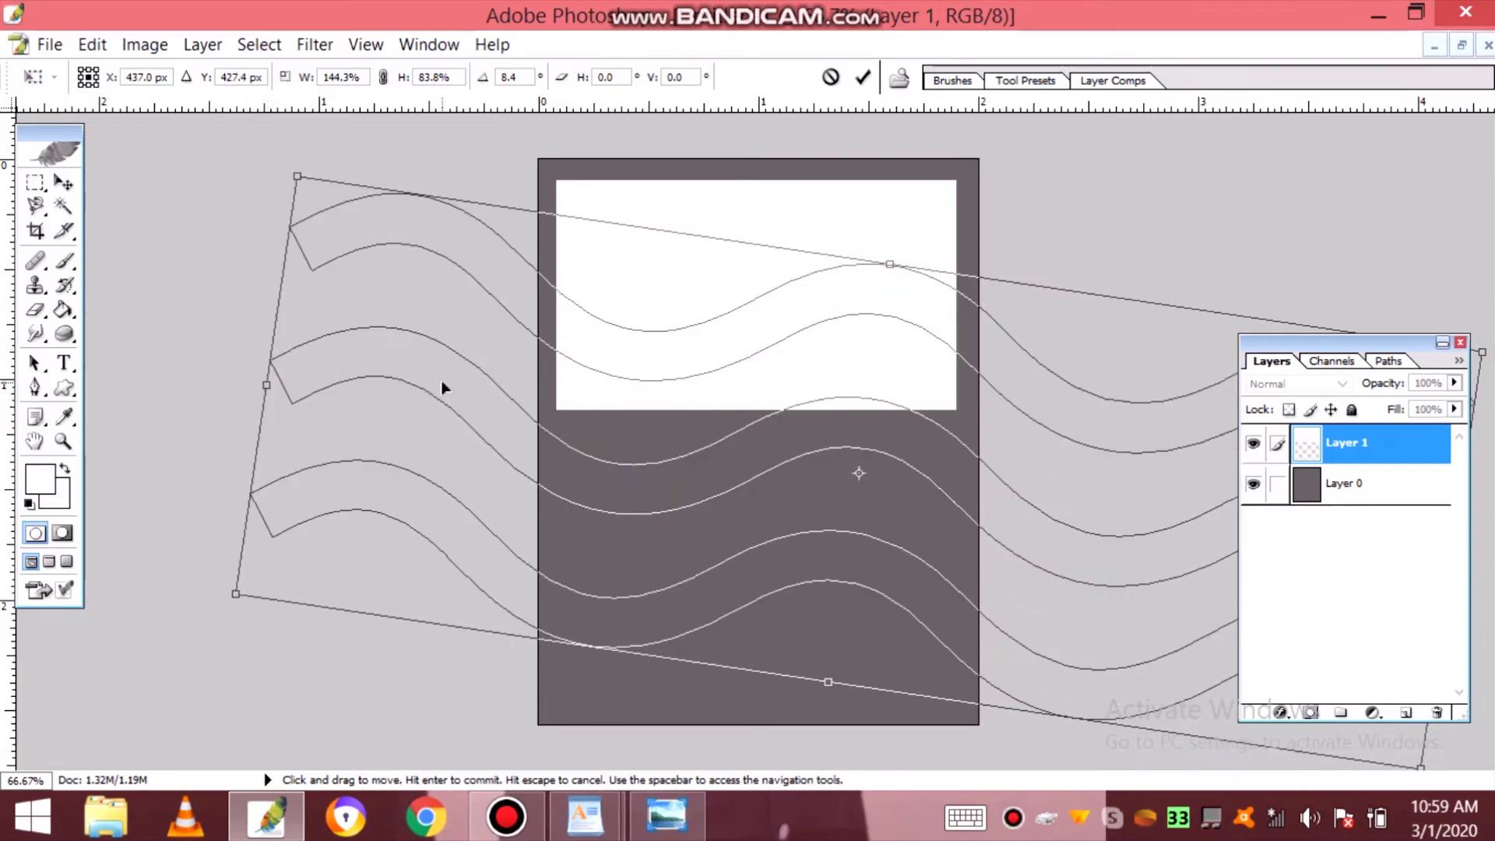
drag(267, 386, 248, 386)
drag(225, 459, 210, 504)
key(Return)
right_click(1306, 482)
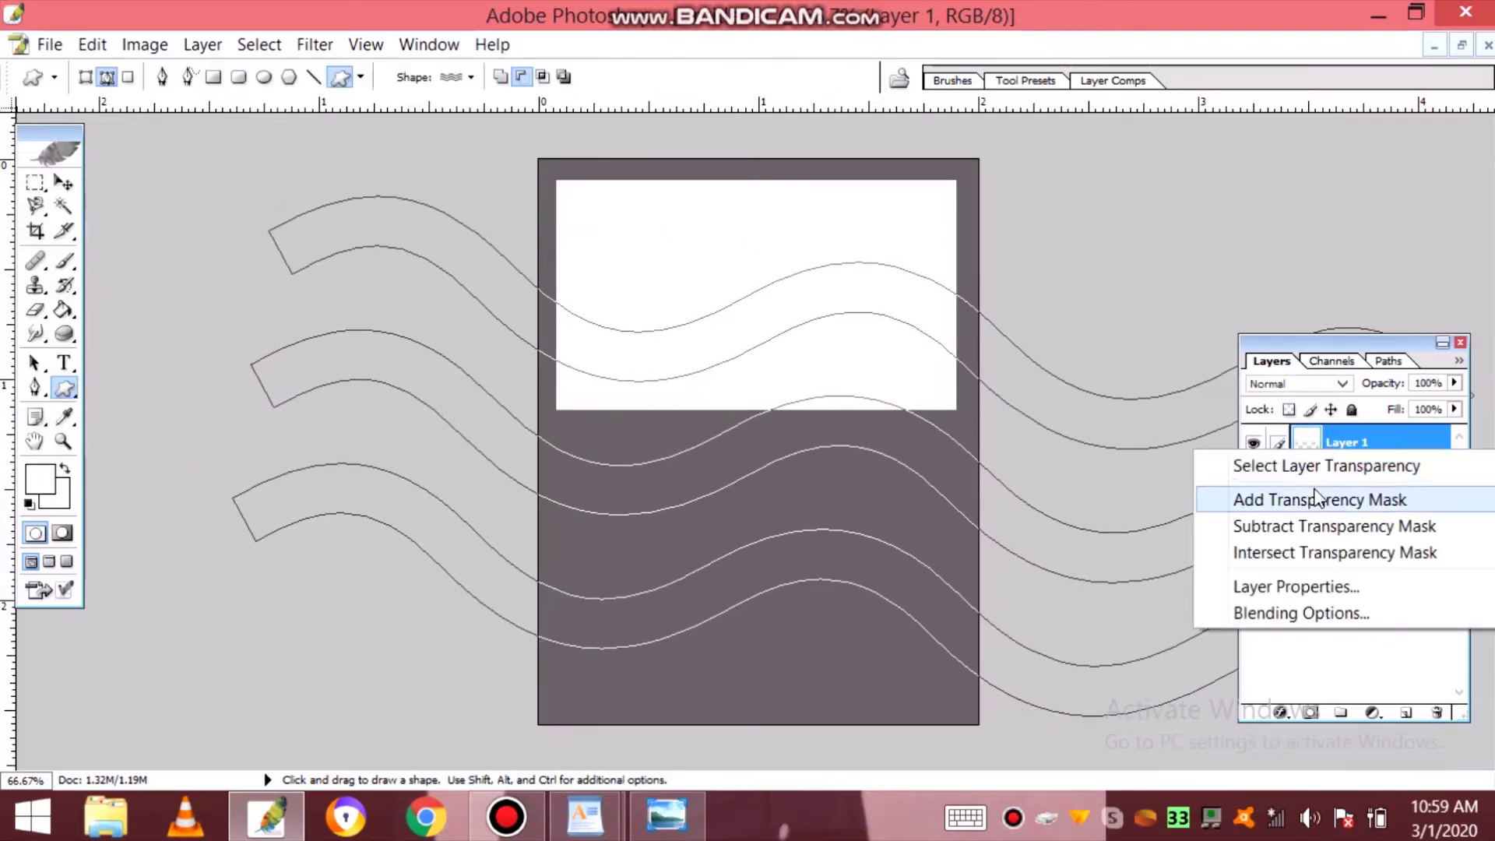
click(1315, 463)
right_click(1305, 455)
click(1276, 467)
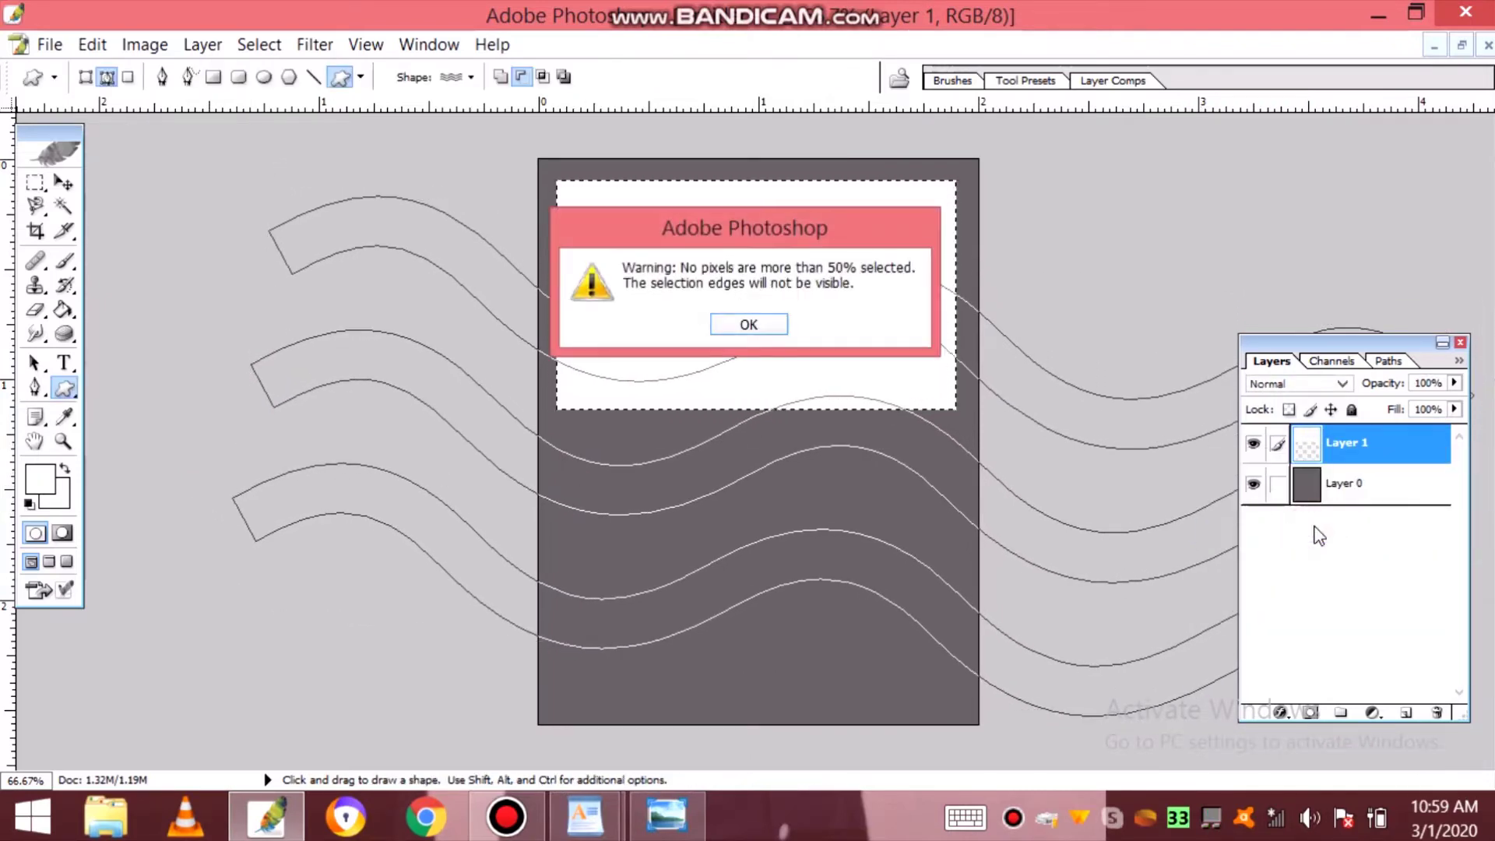
click(744, 326)
- Convert the wave path into a selection and fill its bands inside the white rectangle with cyan 0CF9DA
key(ctrl+t)
key(Return)
key(ctrl+Return)
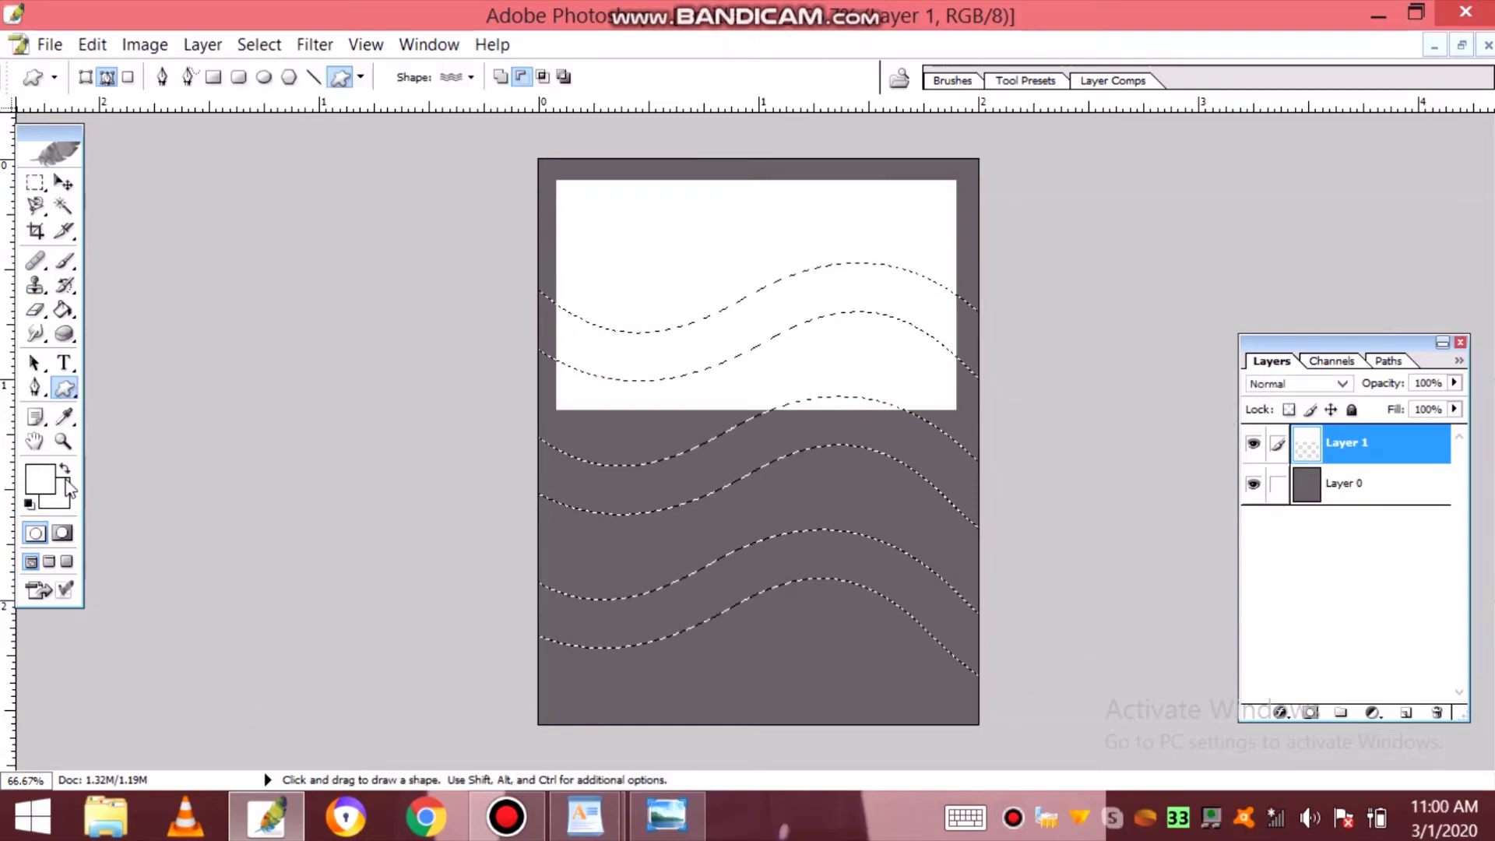
click(40, 480)
click(991, 511)
click(965, 366)
click(1163, 351)
click(64, 309)
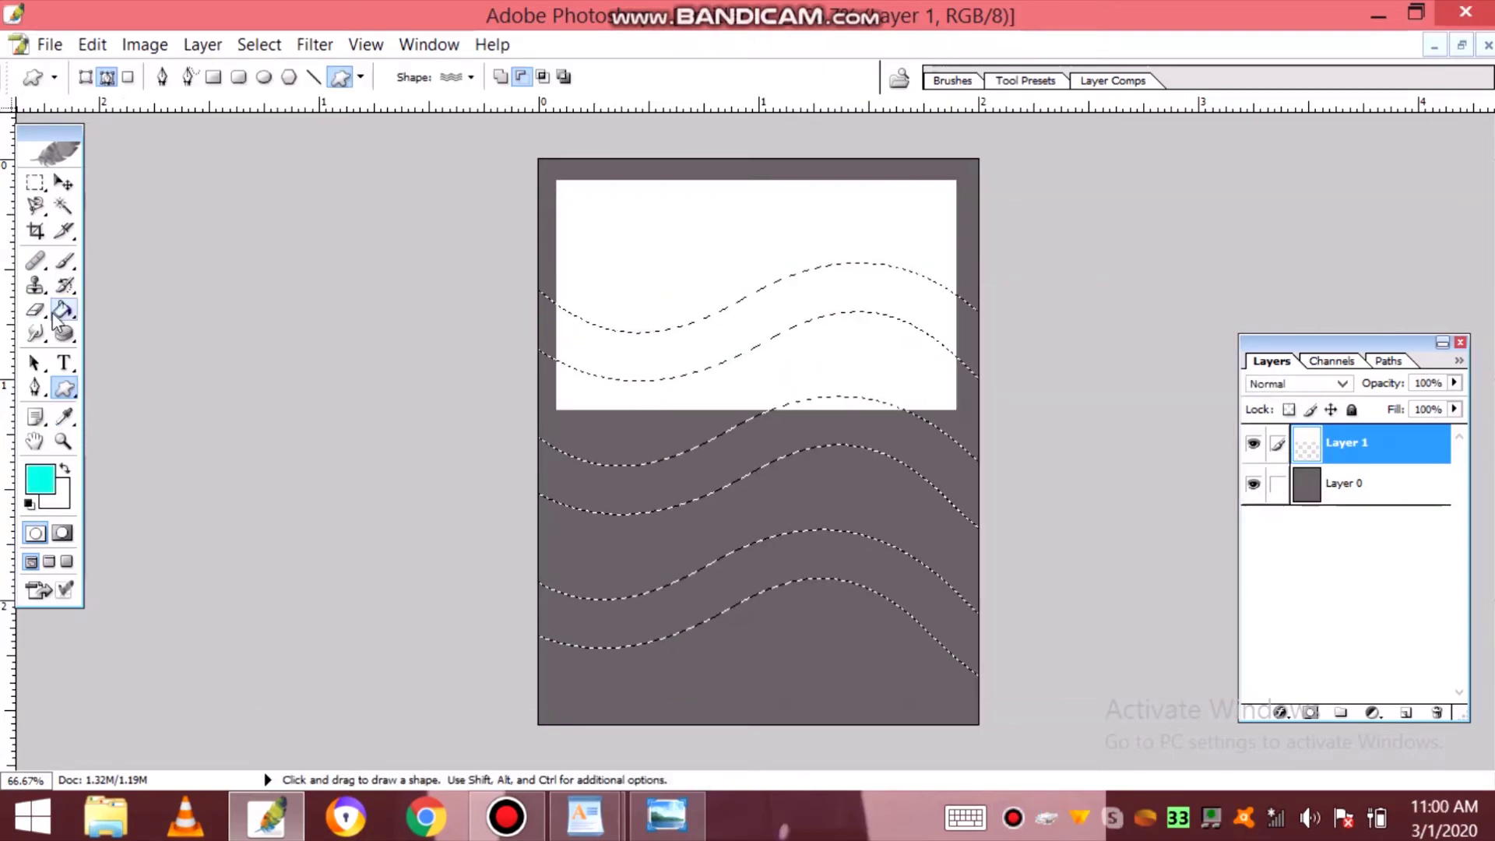
click(707, 326)
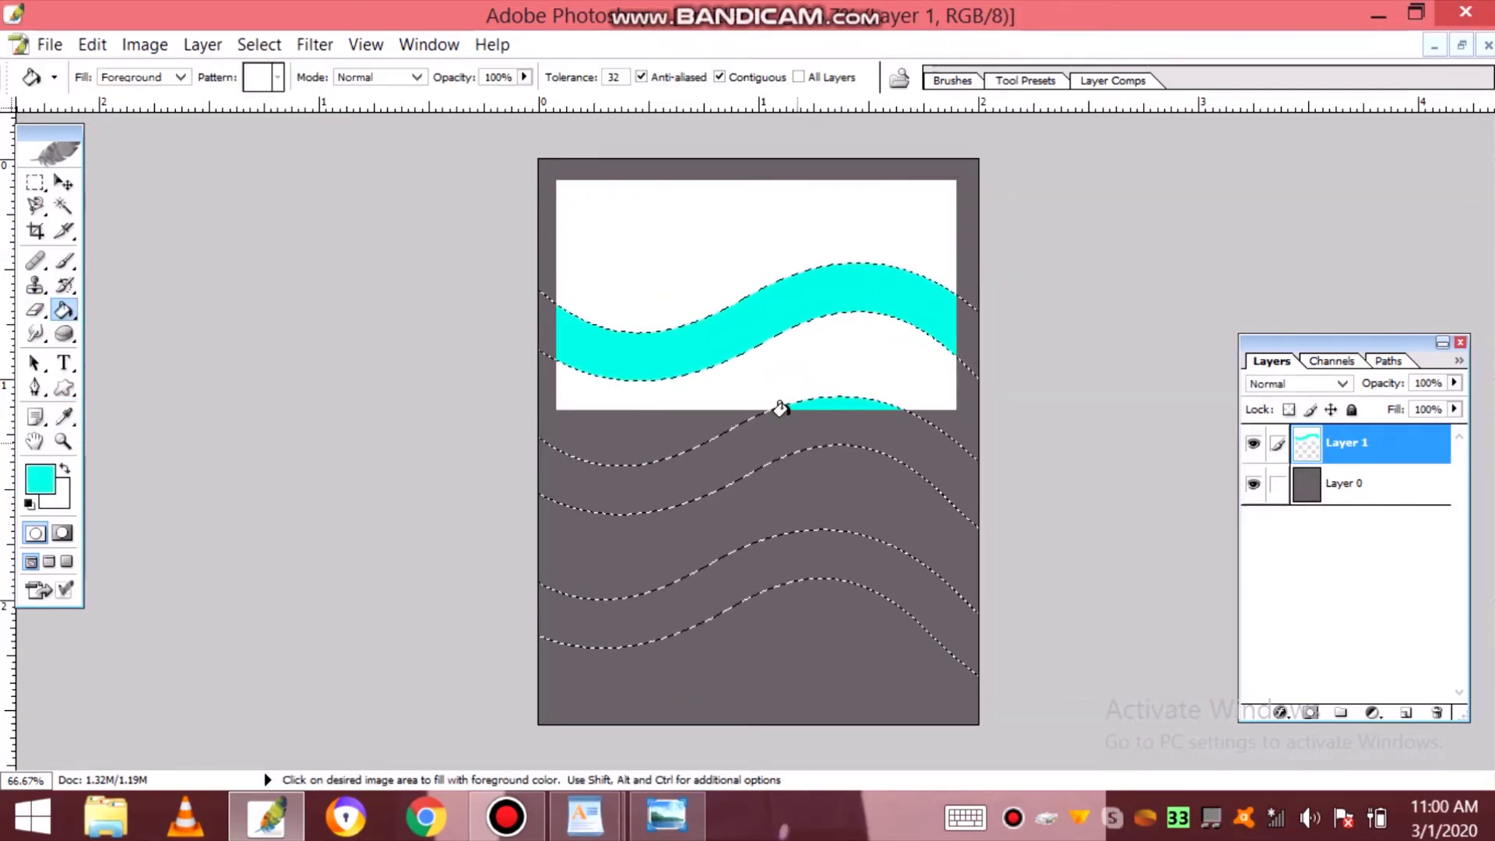
key(e)
drag(778, 407, 882, 407)
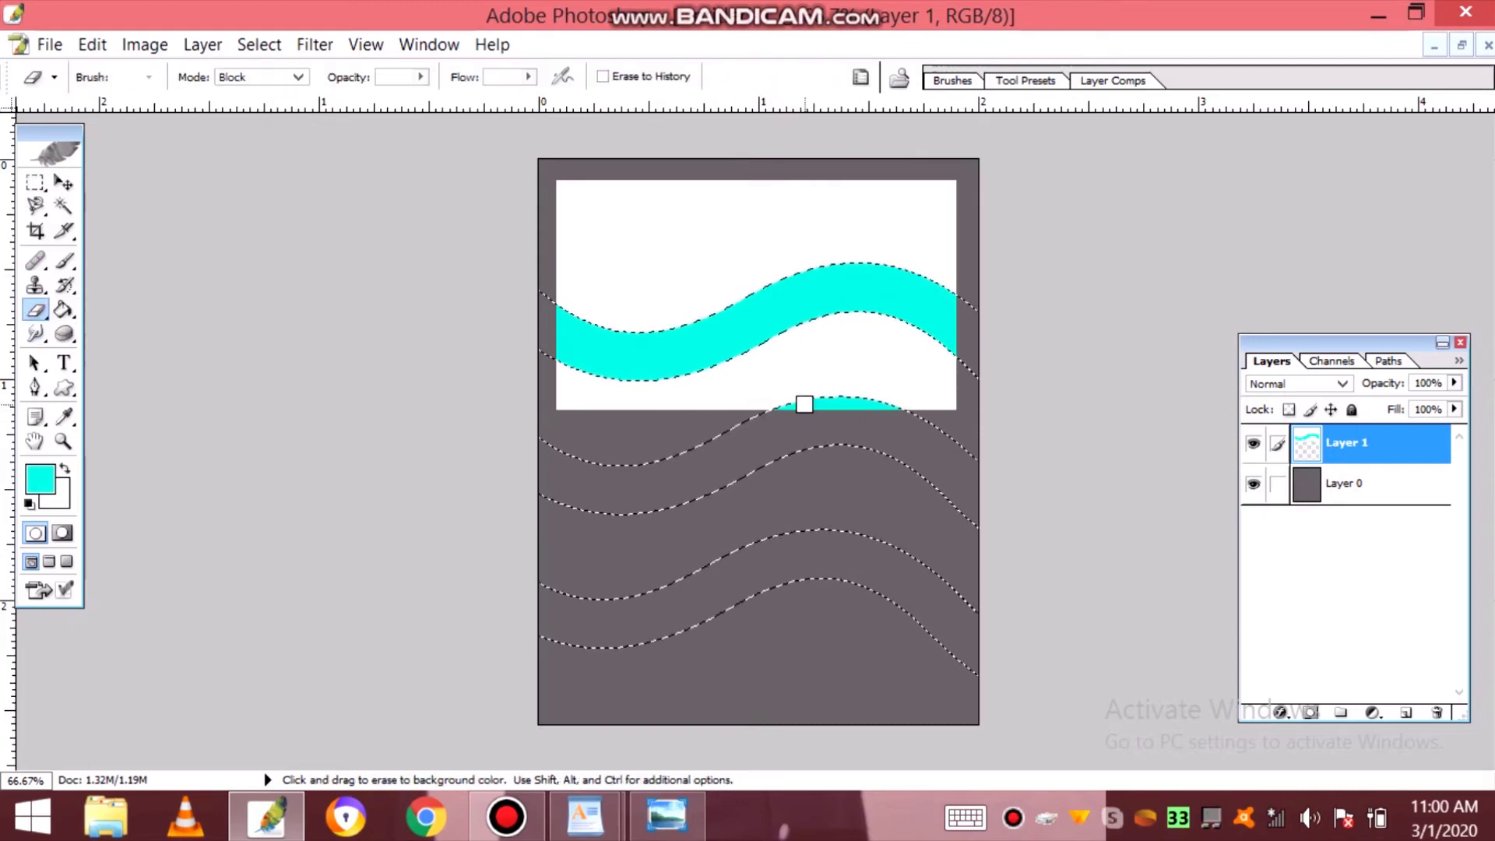
key(ctrl+z)
- Free-transform the selected cyan wave to about 101.5% height and apply it
key(ctrl+t)
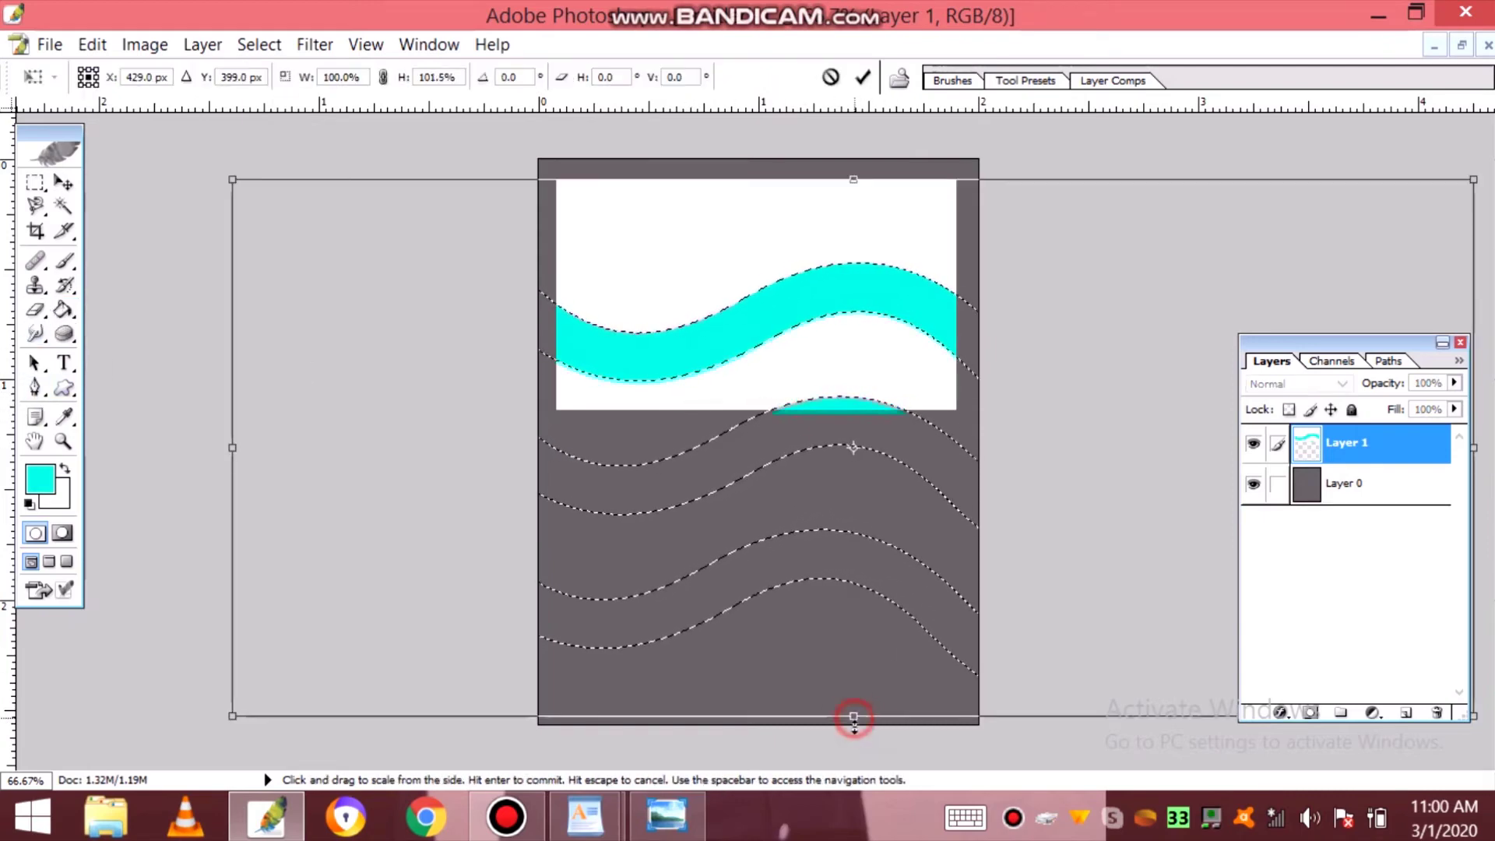
mouse_move(852, 712)
mouse_down()
mouse_move(852, 754)
mouse_move(853, 722)
mouse_up()
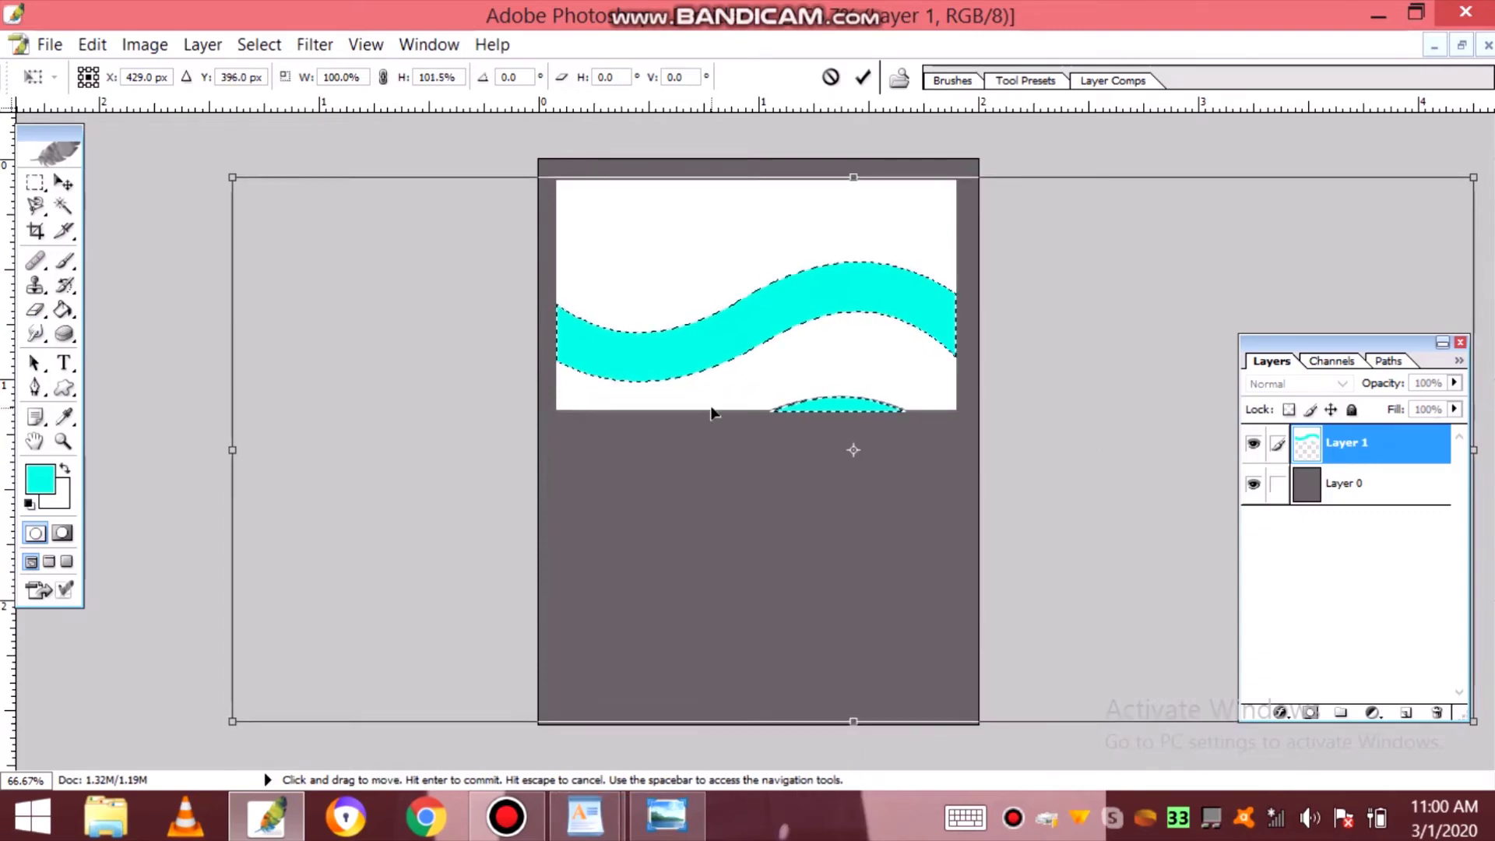
key(Return)
- Set the foreground colour to white and fill the small cyan sliver at the white rectangle's lower edge
click(41, 478)
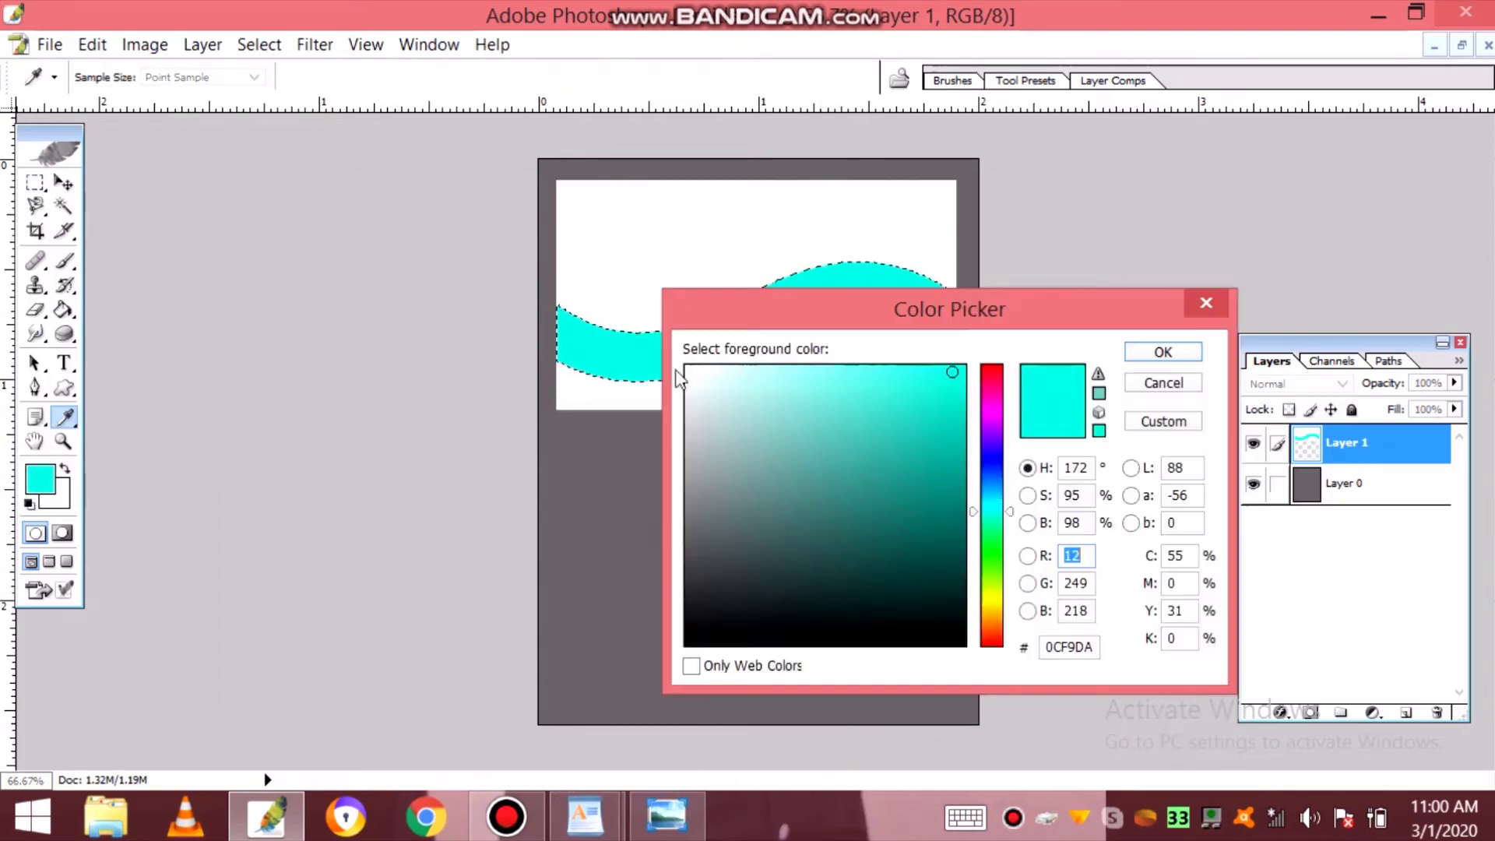
click(685, 372)
key(Return)
key(g)
click(839, 405)
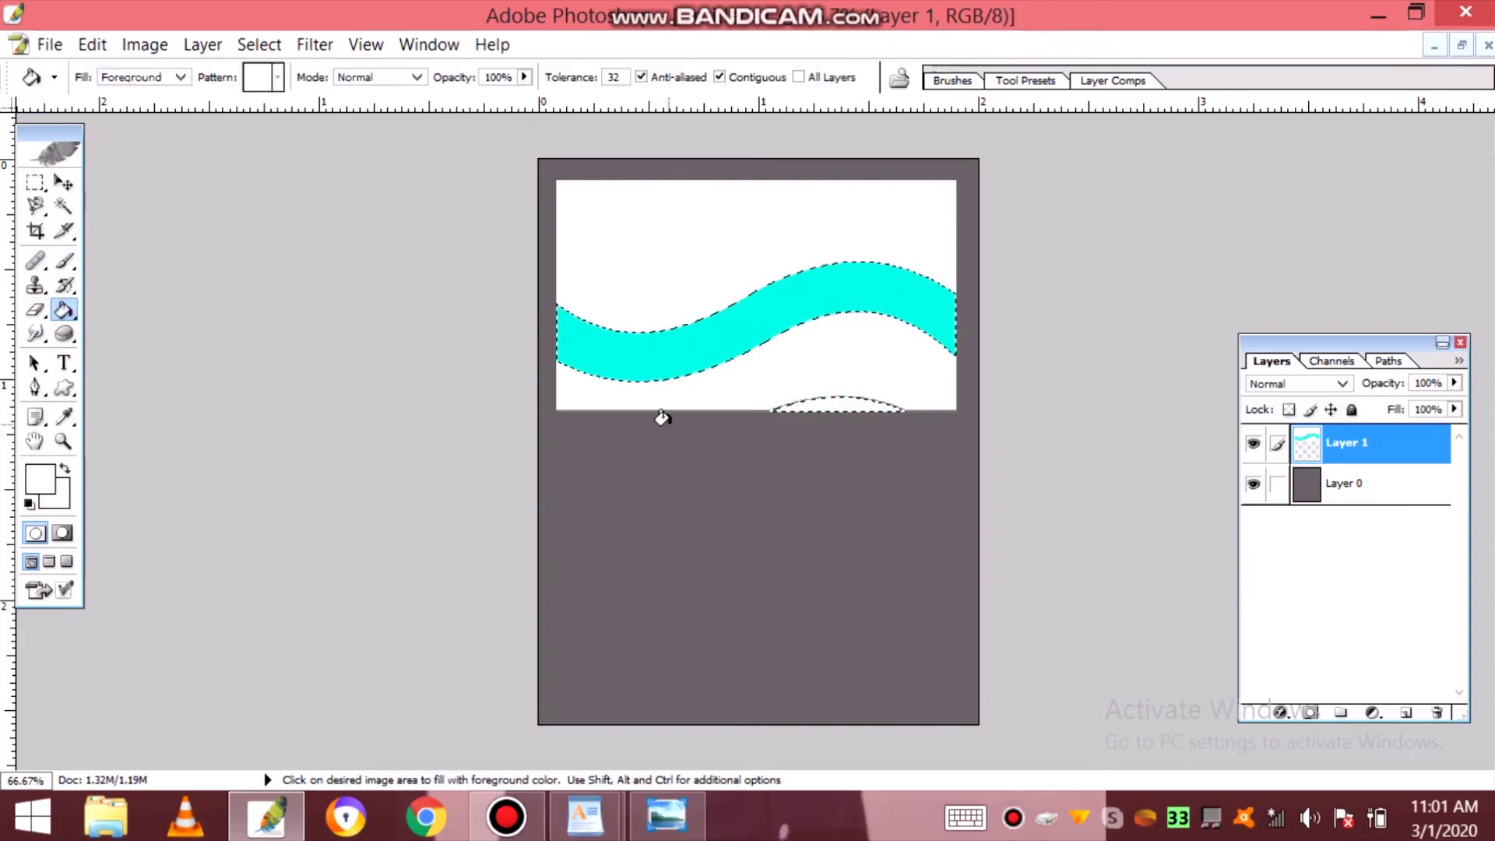
- Clear the wave selection by subtracting Layer 1's transparency mask
right_click(1299, 446)
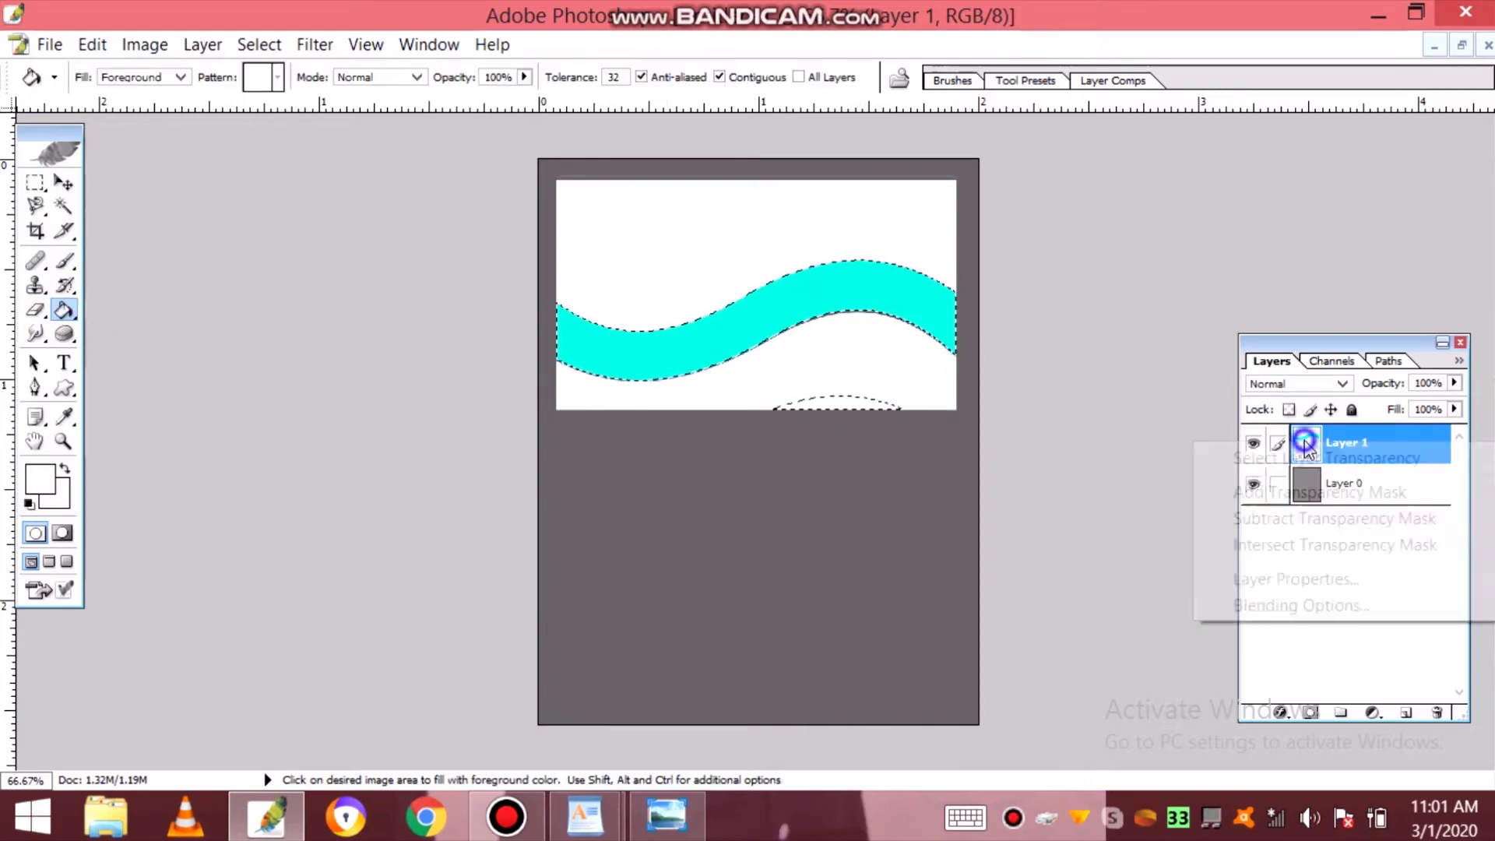
click(1323, 516)
click(750, 320)
- Draw a second wave-shaped path below the cyan band and free-transform it to a tilt of about 3.1°
click(64, 386)
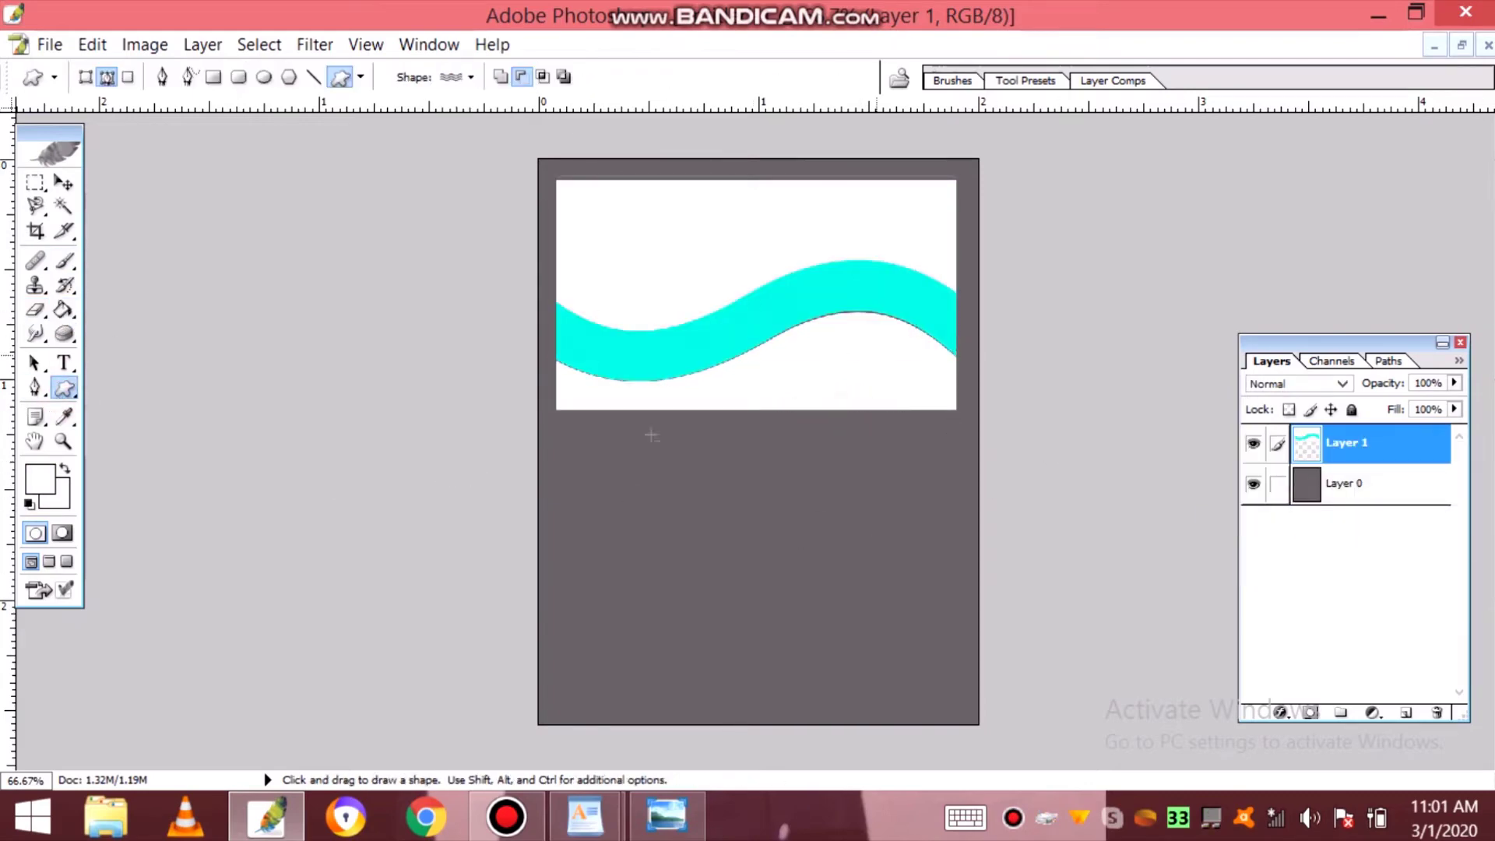
drag(516, 364, 1229, 604)
key(ctrl+t)
drag(963, 499, 923, 448)
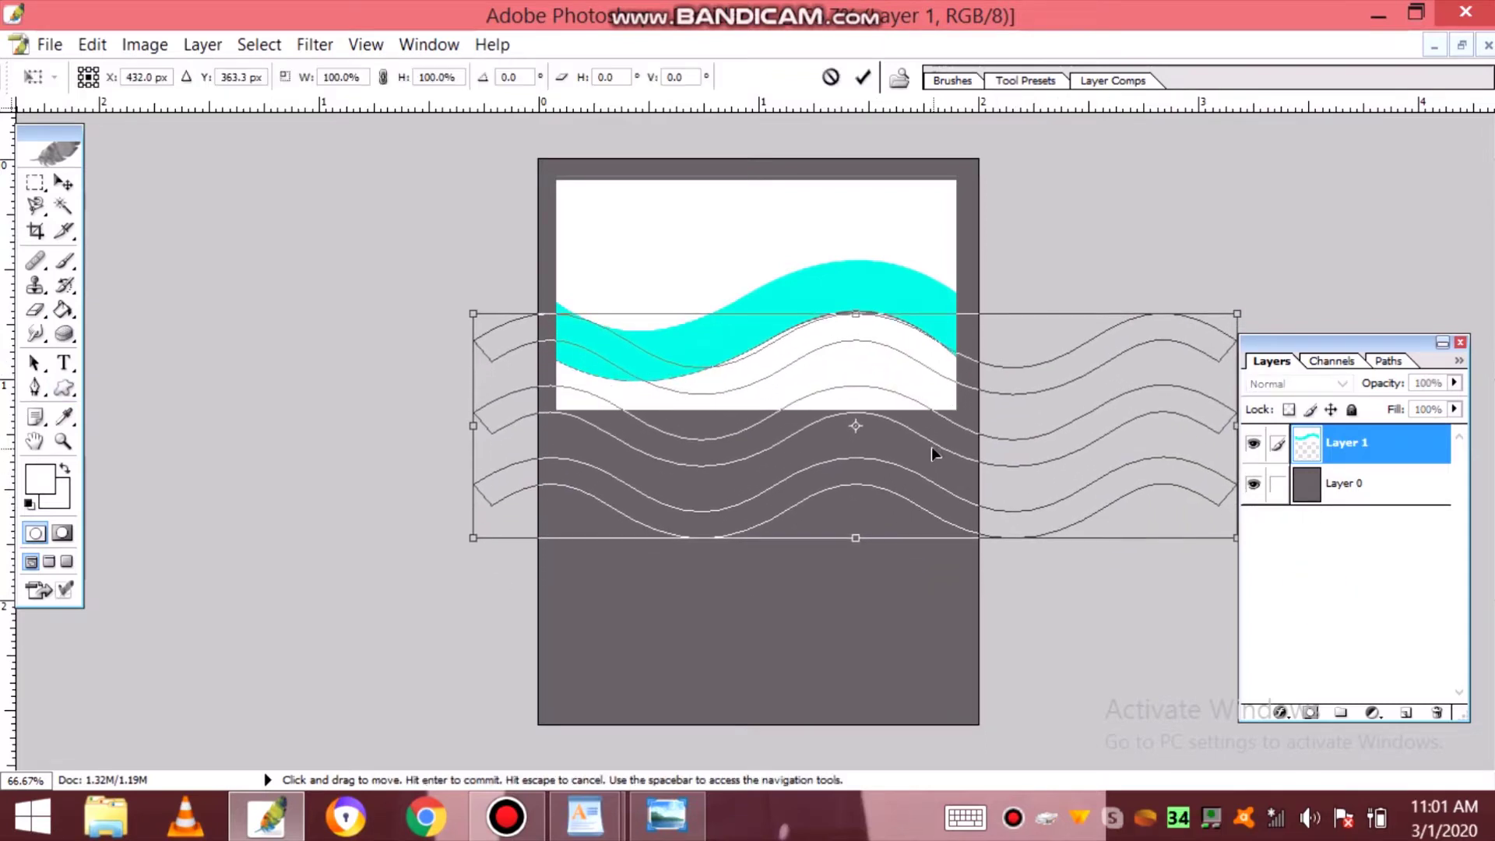
drag(467, 427, 414, 396)
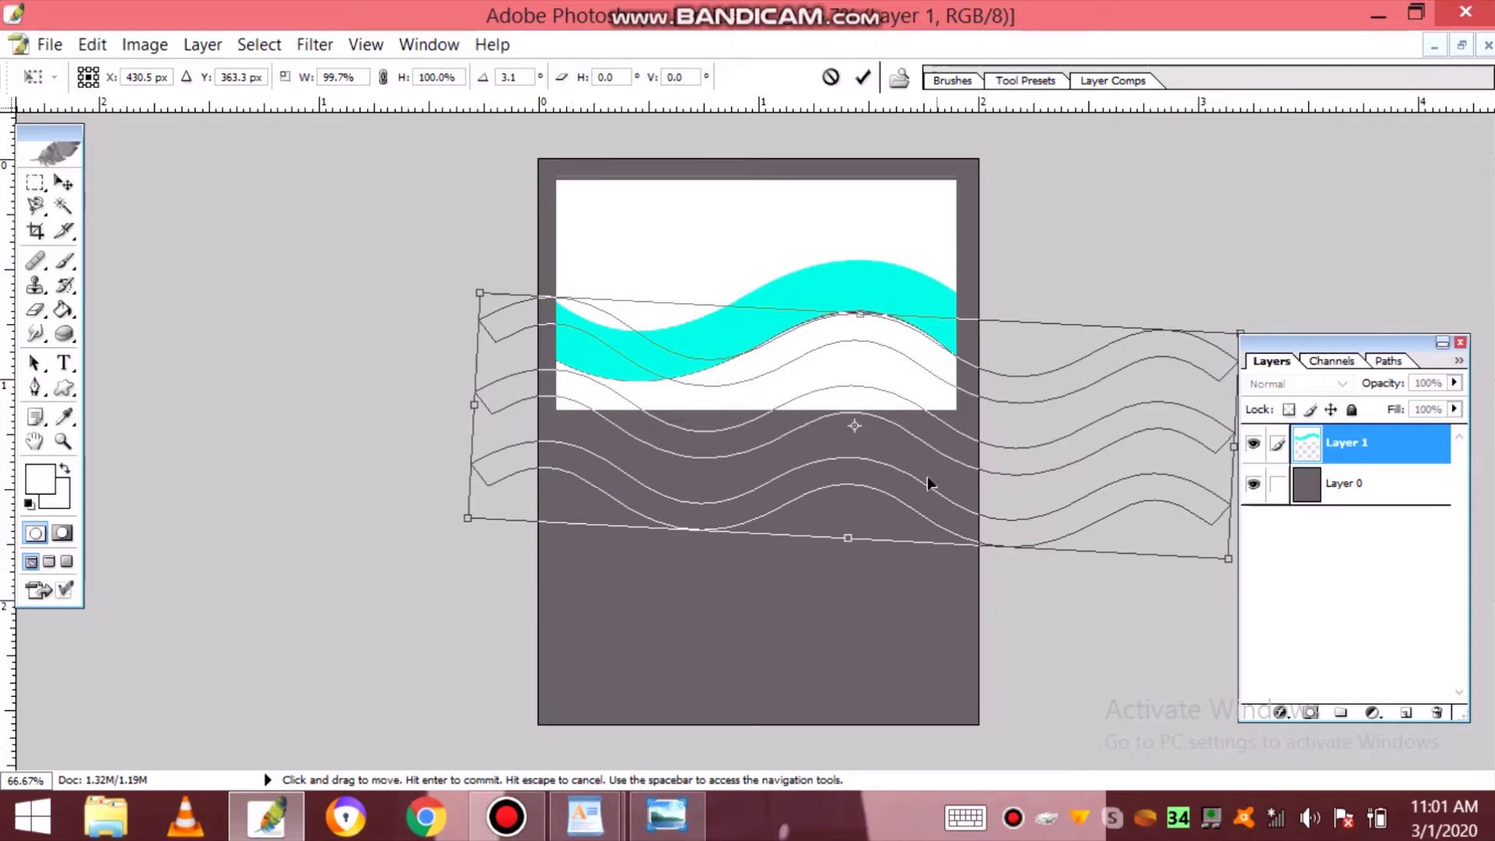
- Enlarge the second wave path to about 134% width and 155% height, positioned along the cyan band's lower edge
drag(848, 537, 846, 664)
drag(469, 464, 326, 470)
drag(659, 484, 733, 488)
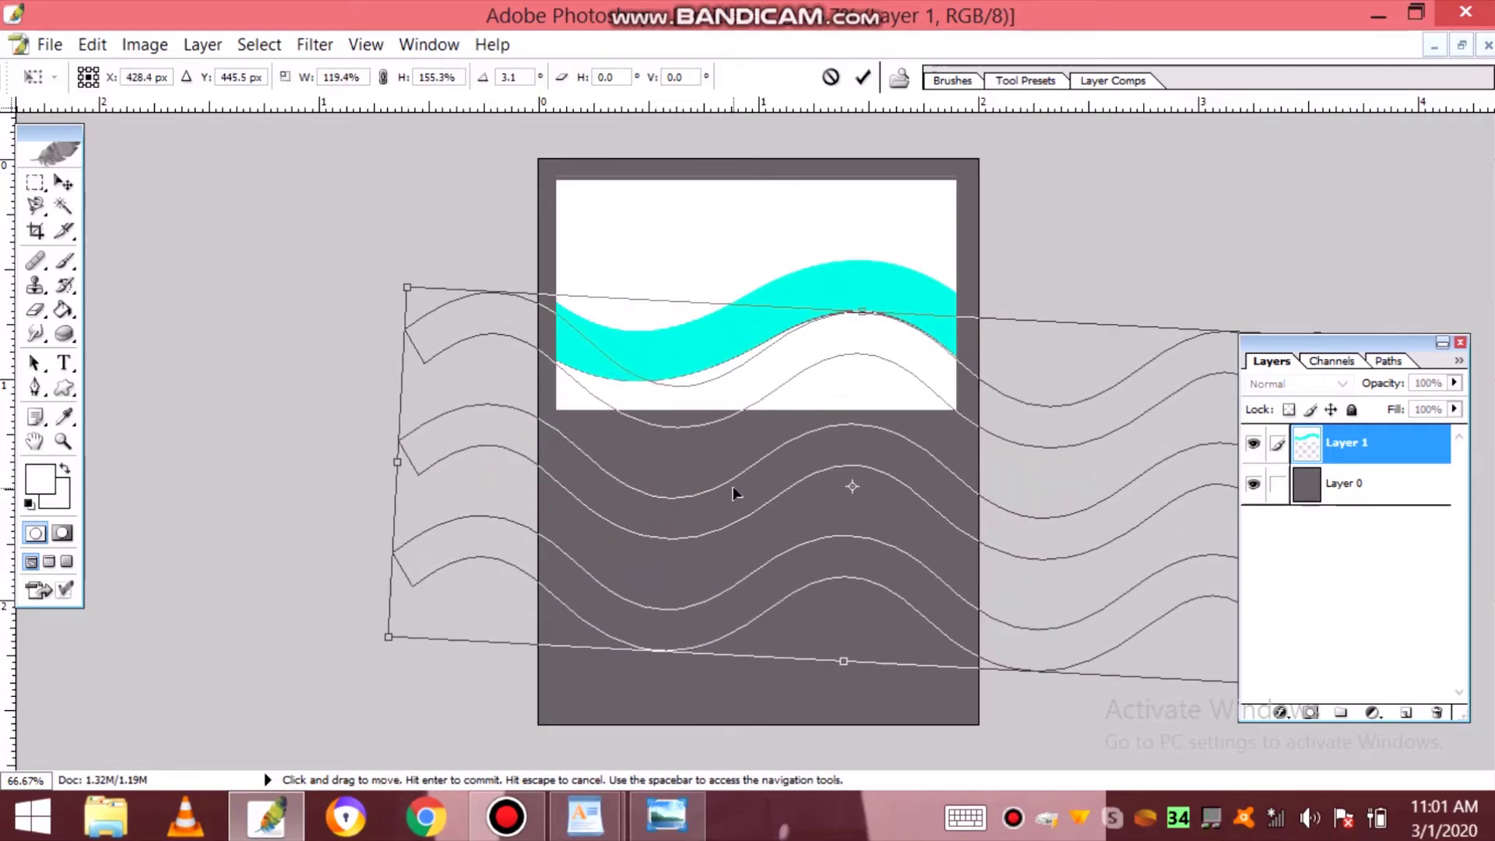
drag(391, 445, 280, 444)
drag(493, 434, 543, 432)
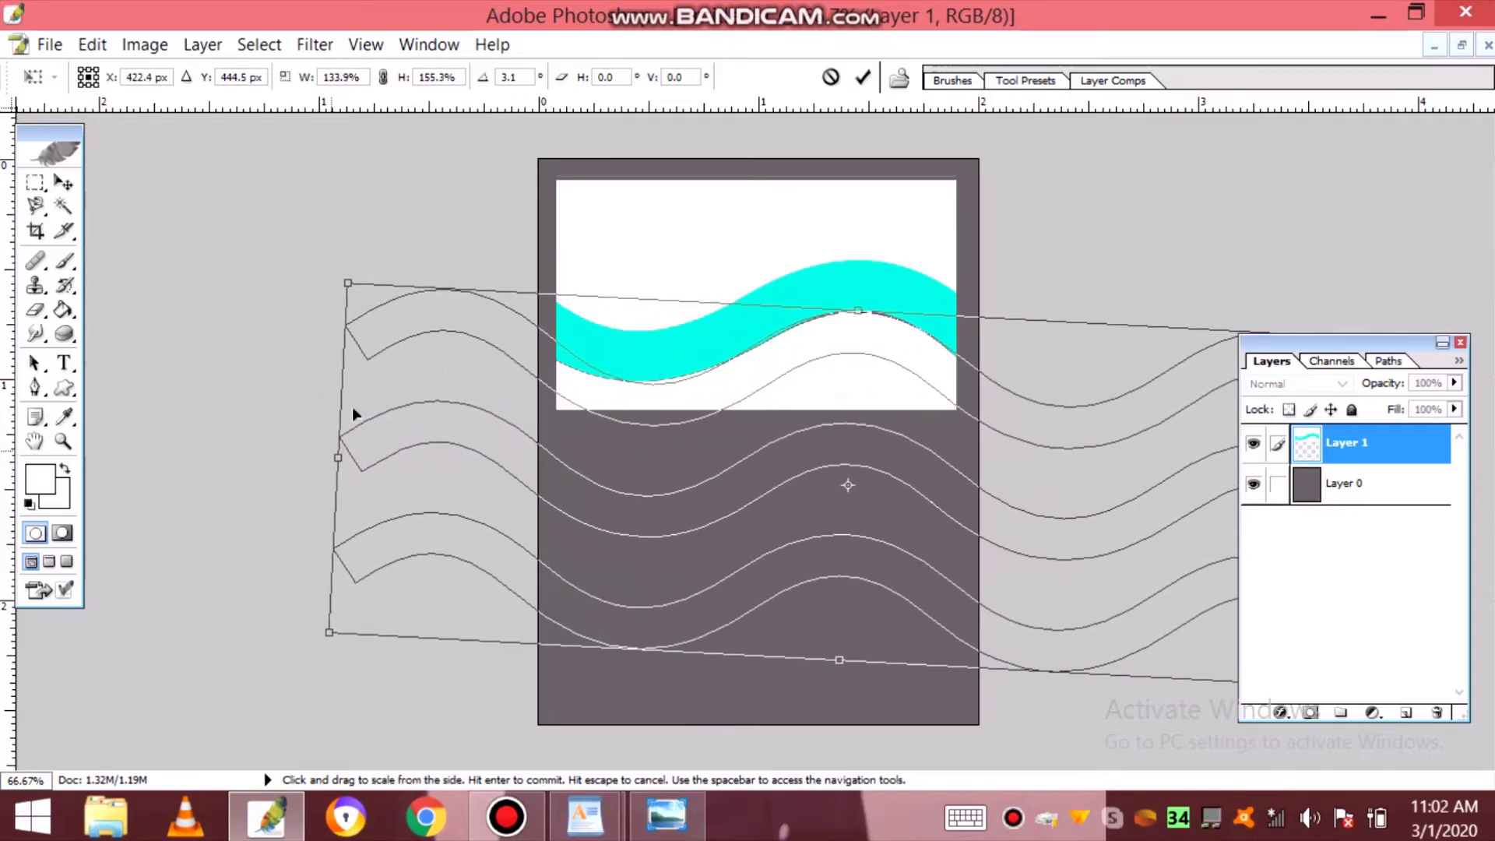
- Fine-tune the second wave path to about 137% width and a 3.6° tilt, aligned under the cyan band, and apply the transform
drag(336, 459, 310, 457)
drag(523, 461, 539, 460)
drag(292, 497, 292, 494)
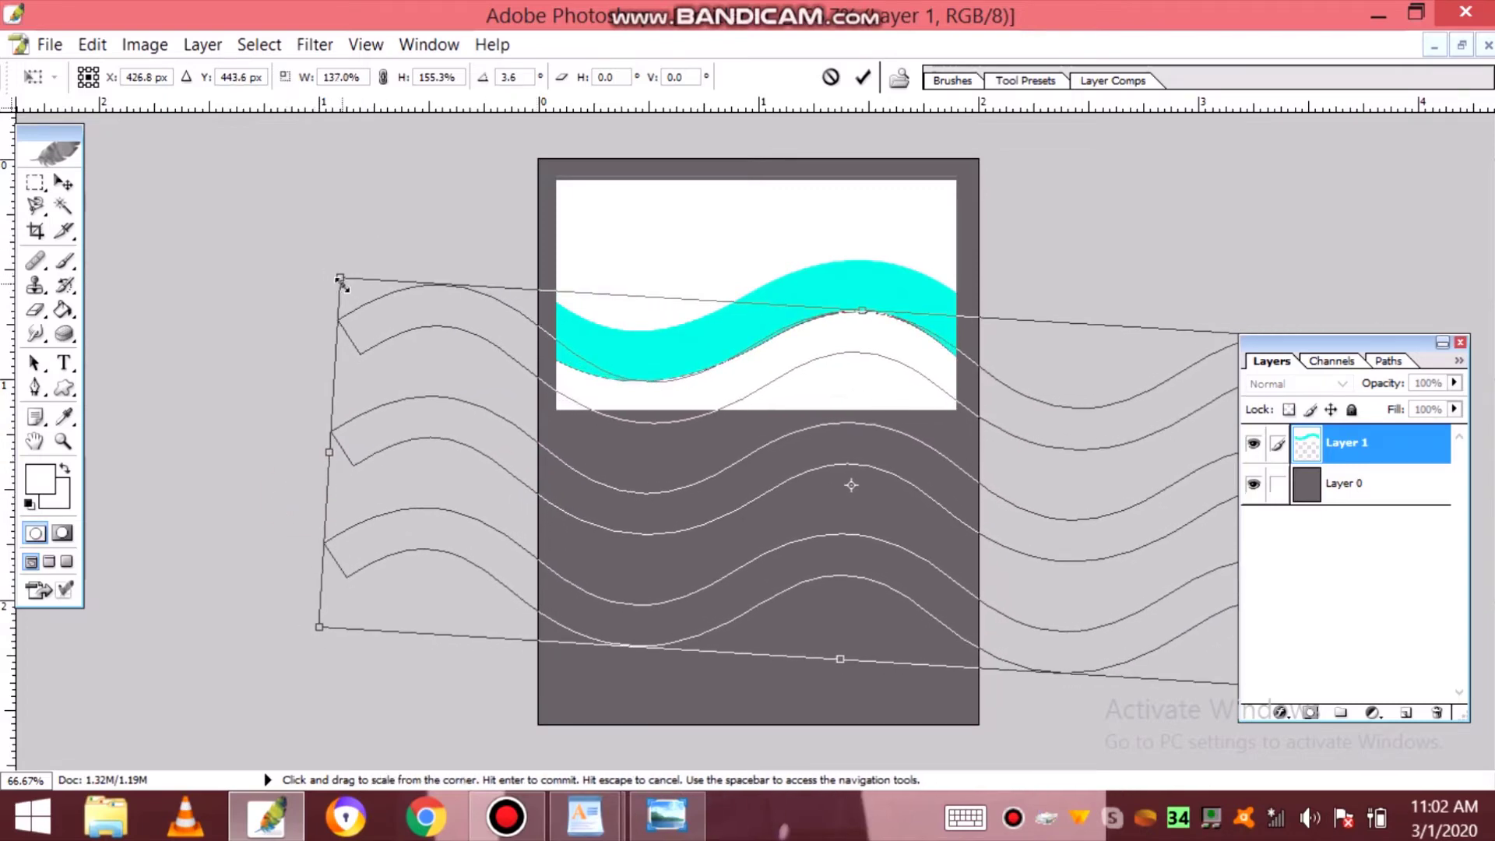
mouse_move(491, 420)
mouse_down()
mouse_move(445, 419)
mouse_move(487, 422)
mouse_up()
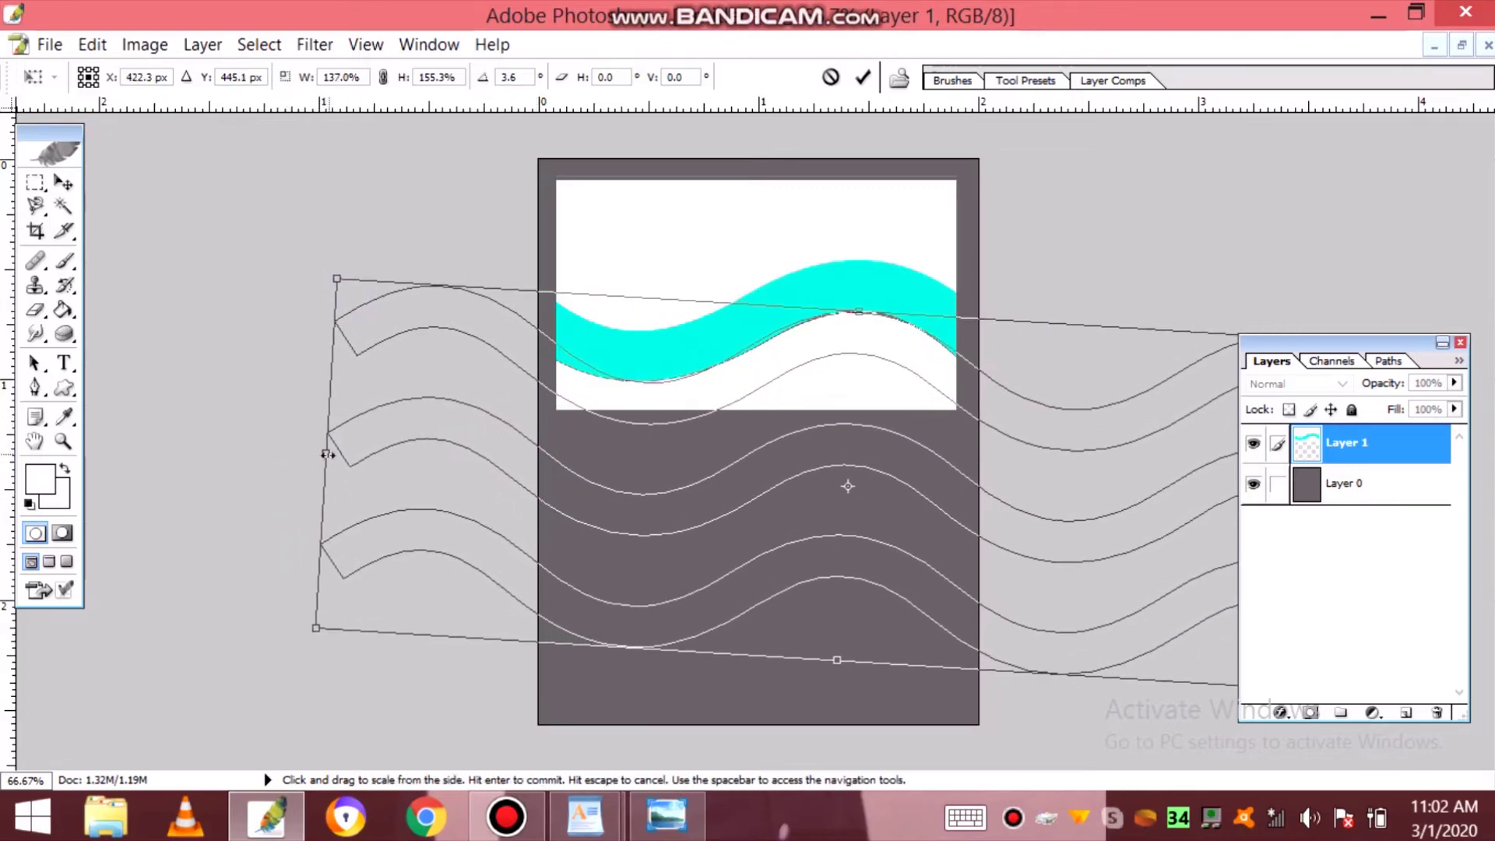
drag(325, 453, 336, 454)
key(Return)
- Convert the second wave path into a selection and fill the band beneath the cyan wave with near-black
key(ctrl+Return)
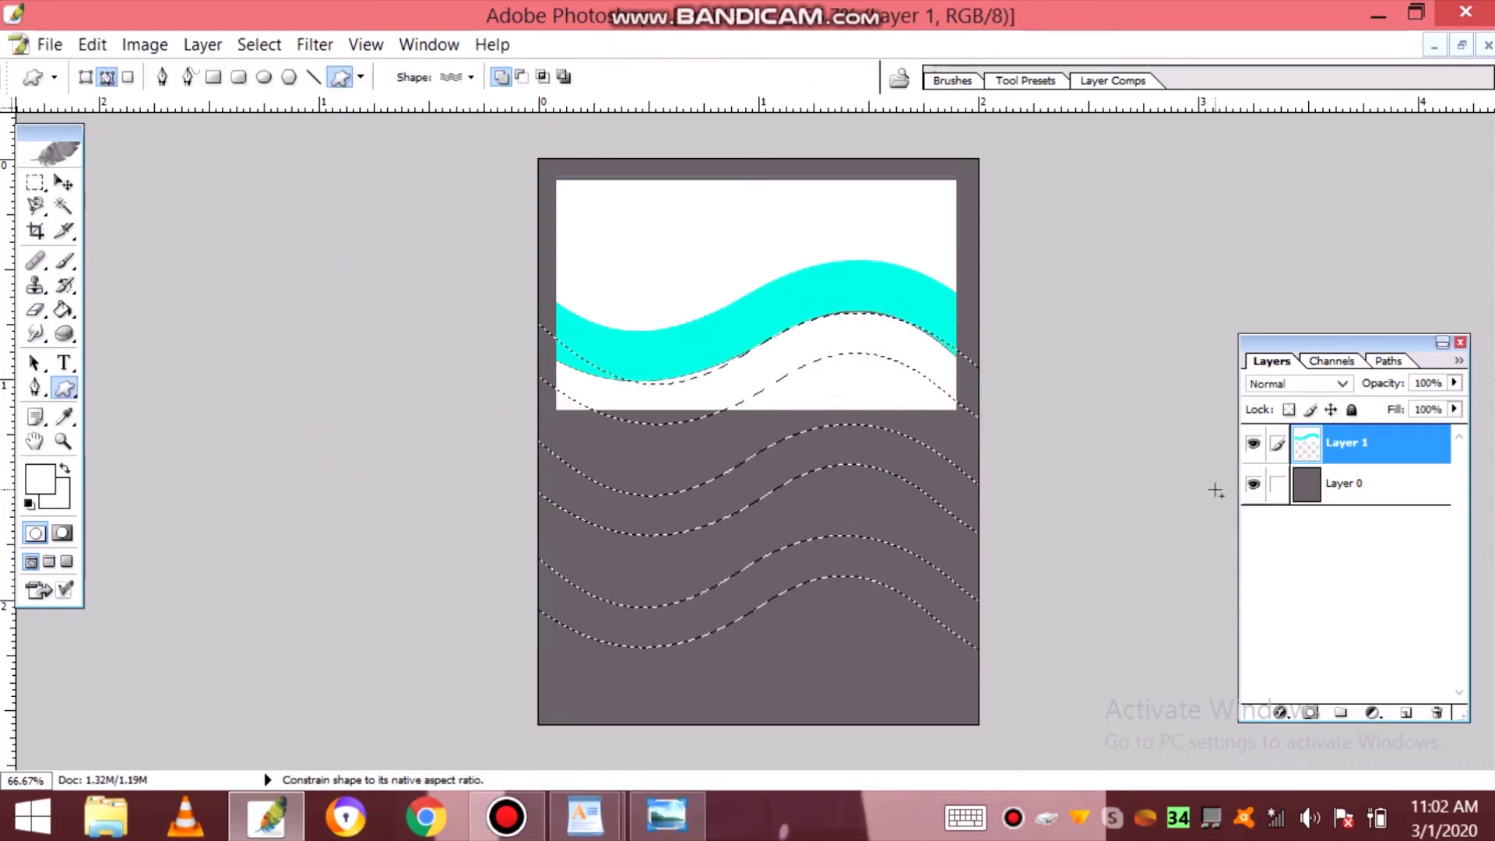
click(41, 477)
click(699, 598)
click(1162, 355)
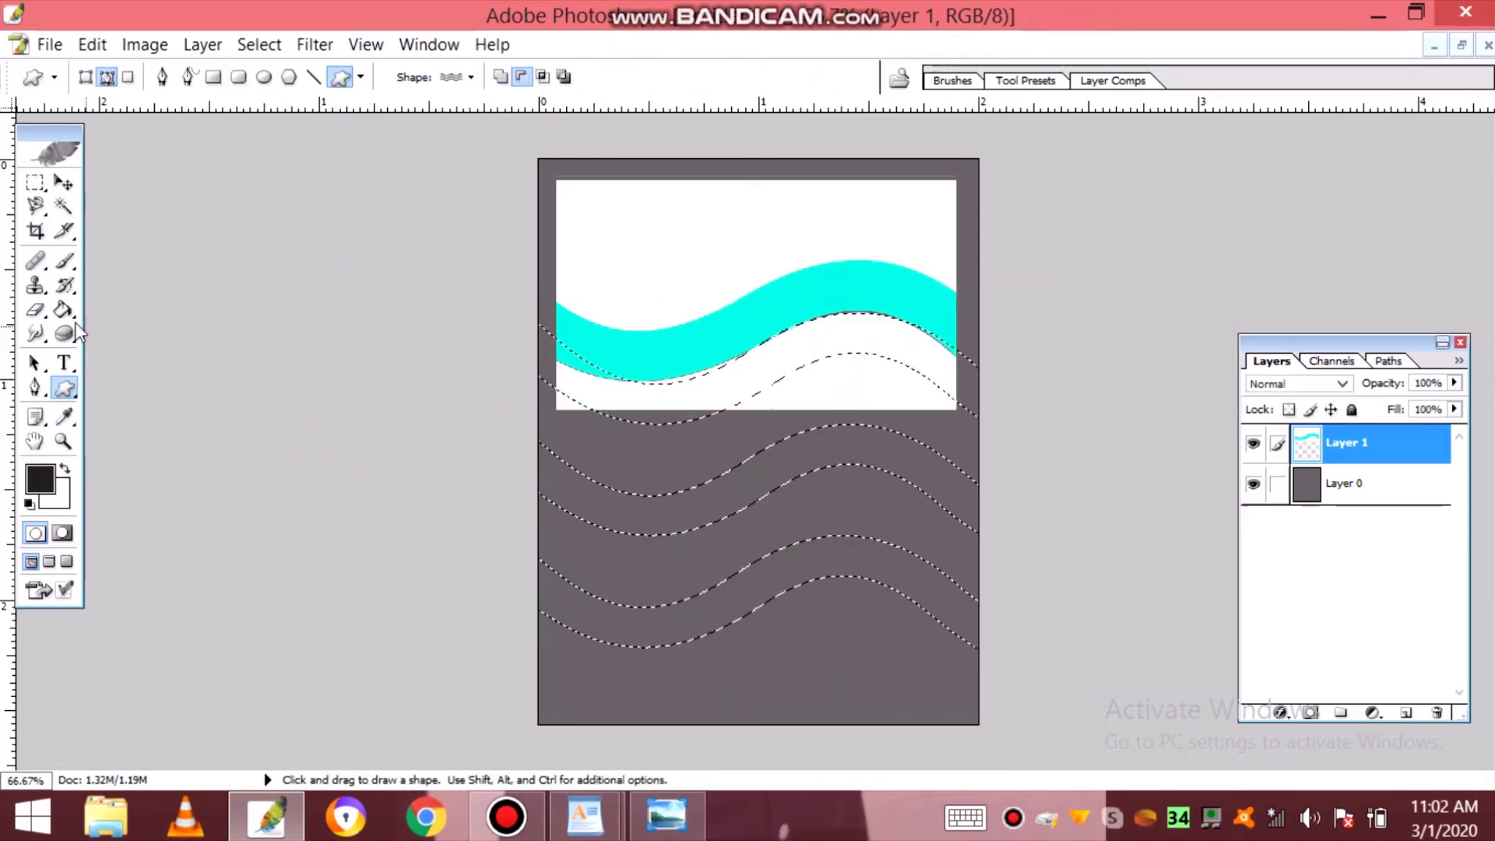
key(g)
click(844, 336)
- Stretch the selected black wave to about 100.2% width and 113% height to close the gap below the cyan band, and apply it
key(ctrl+t)
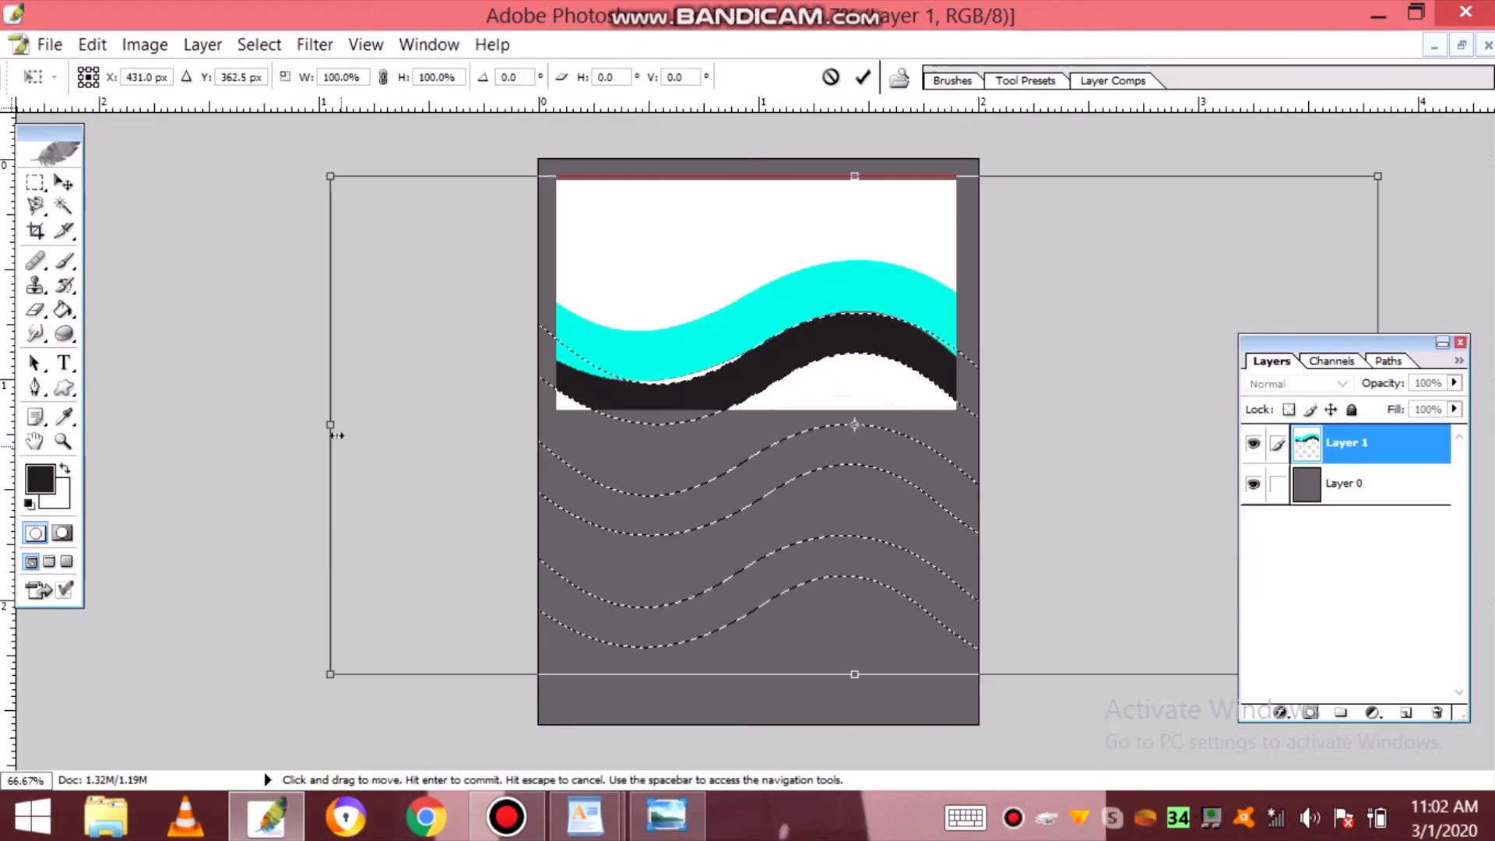
drag(330, 415, 327, 413)
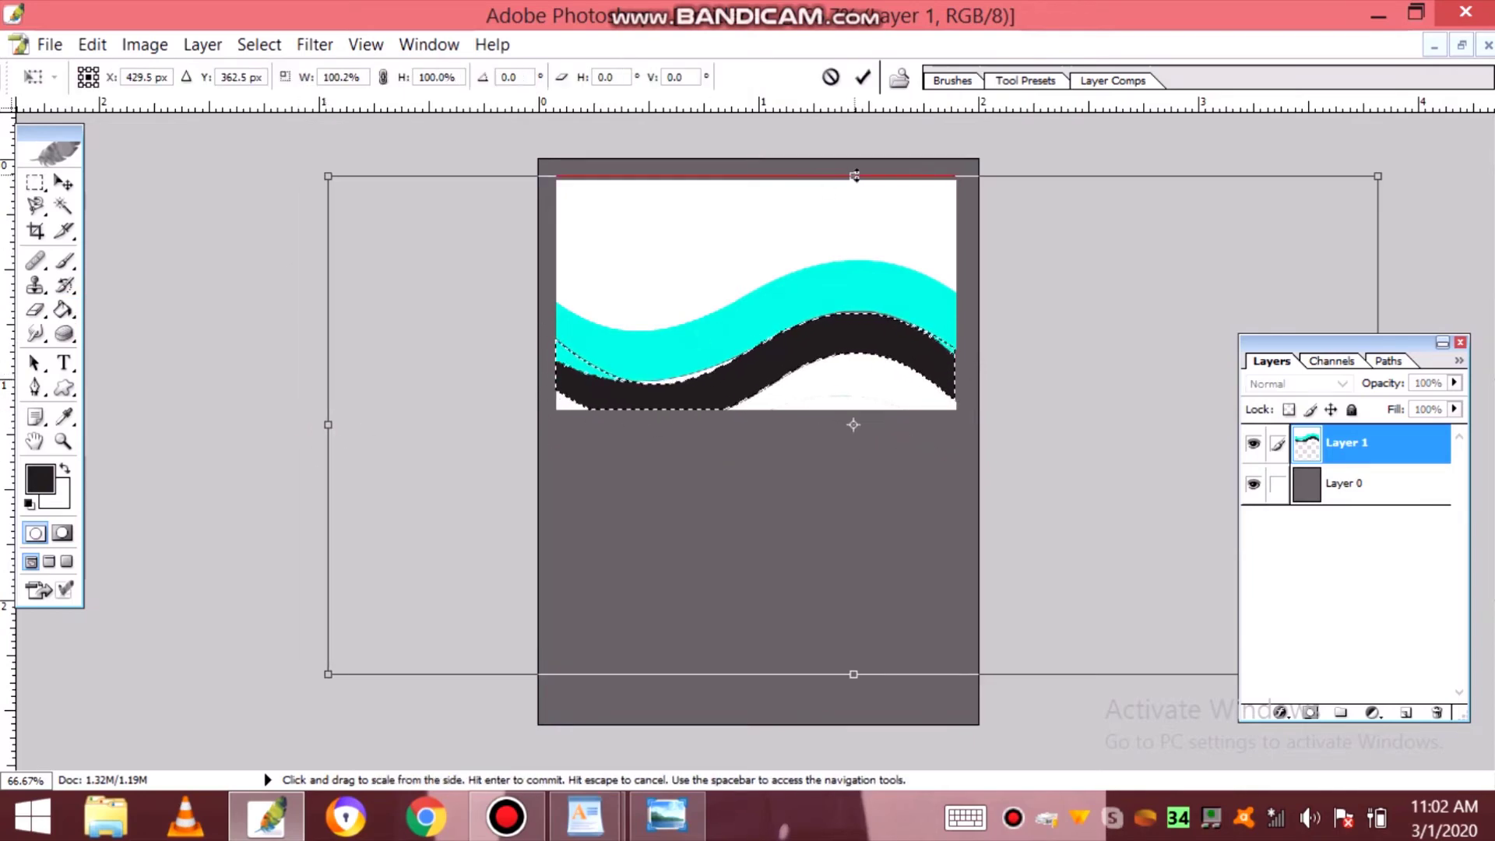
drag(853, 176, 856, 158)
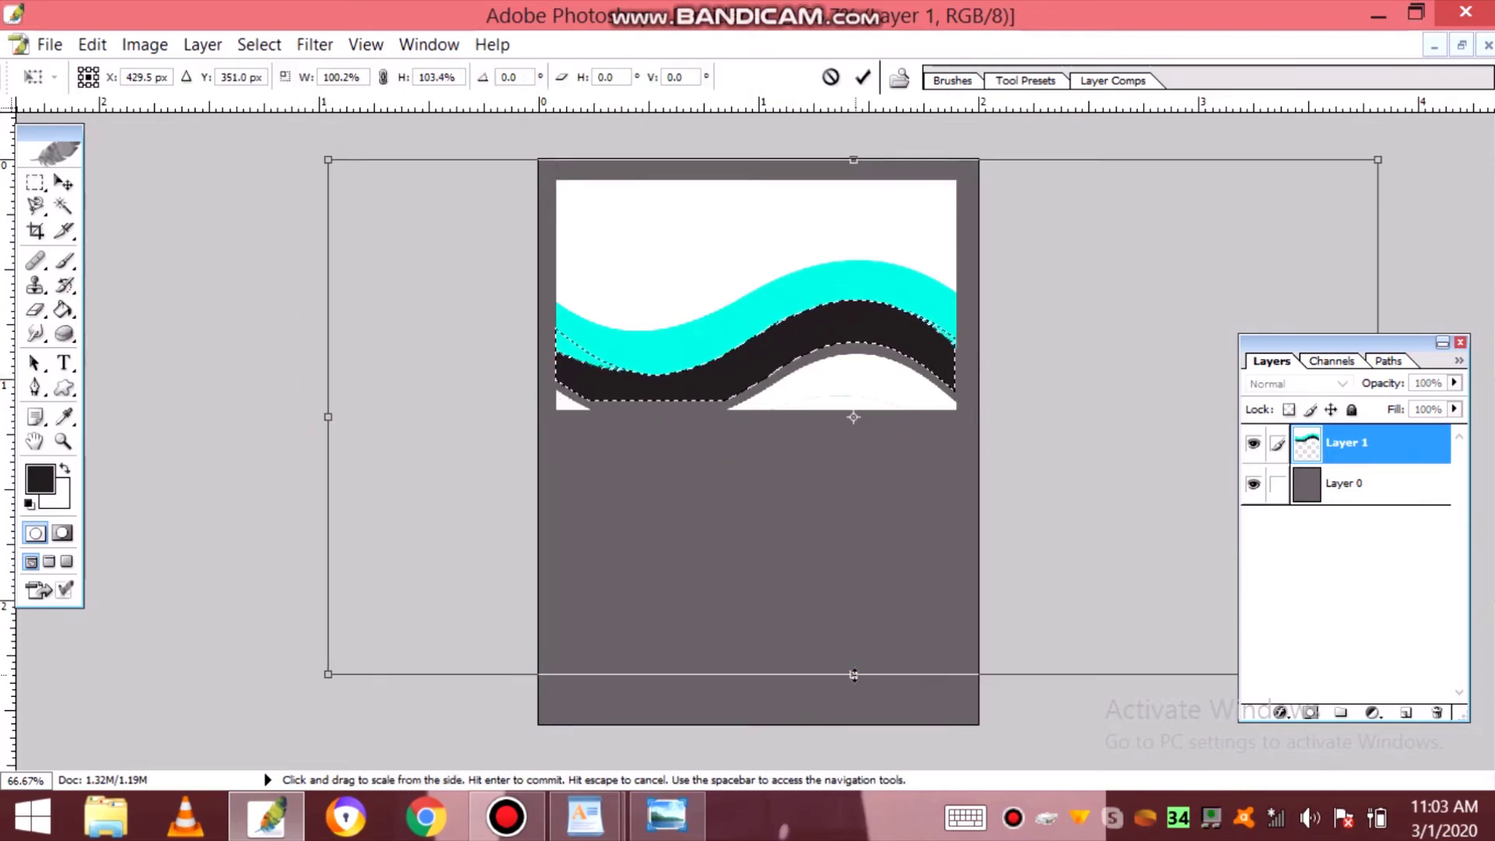
drag(853, 675, 853, 706)
drag(856, 162, 854, 145)
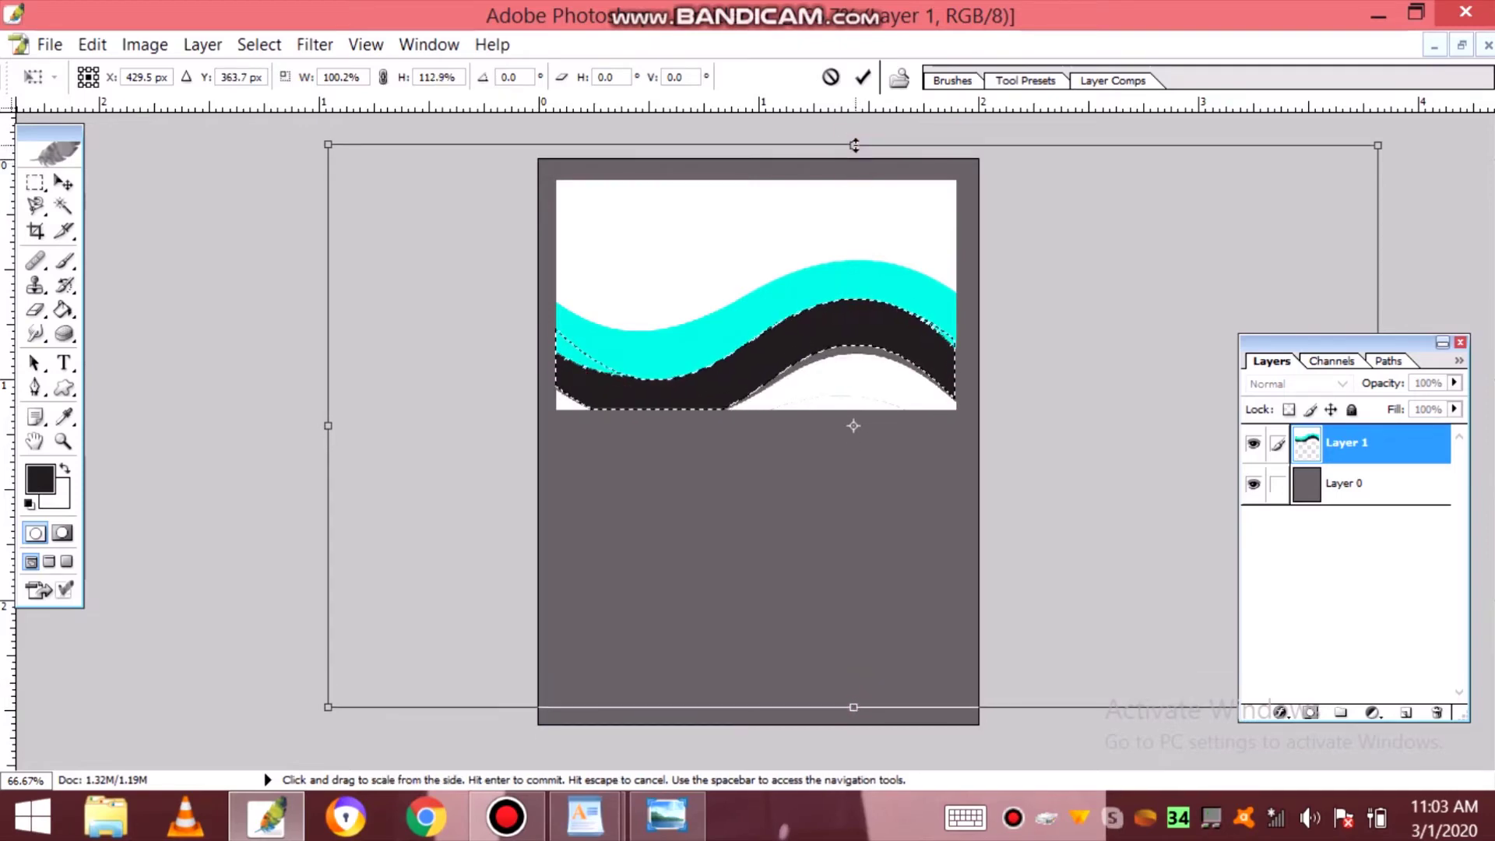
key(Return)
- Clear the black wave's selection by subtracting Layer 1's transparency mask
right_click(1308, 445)
click(1345, 528)
click(765, 325)
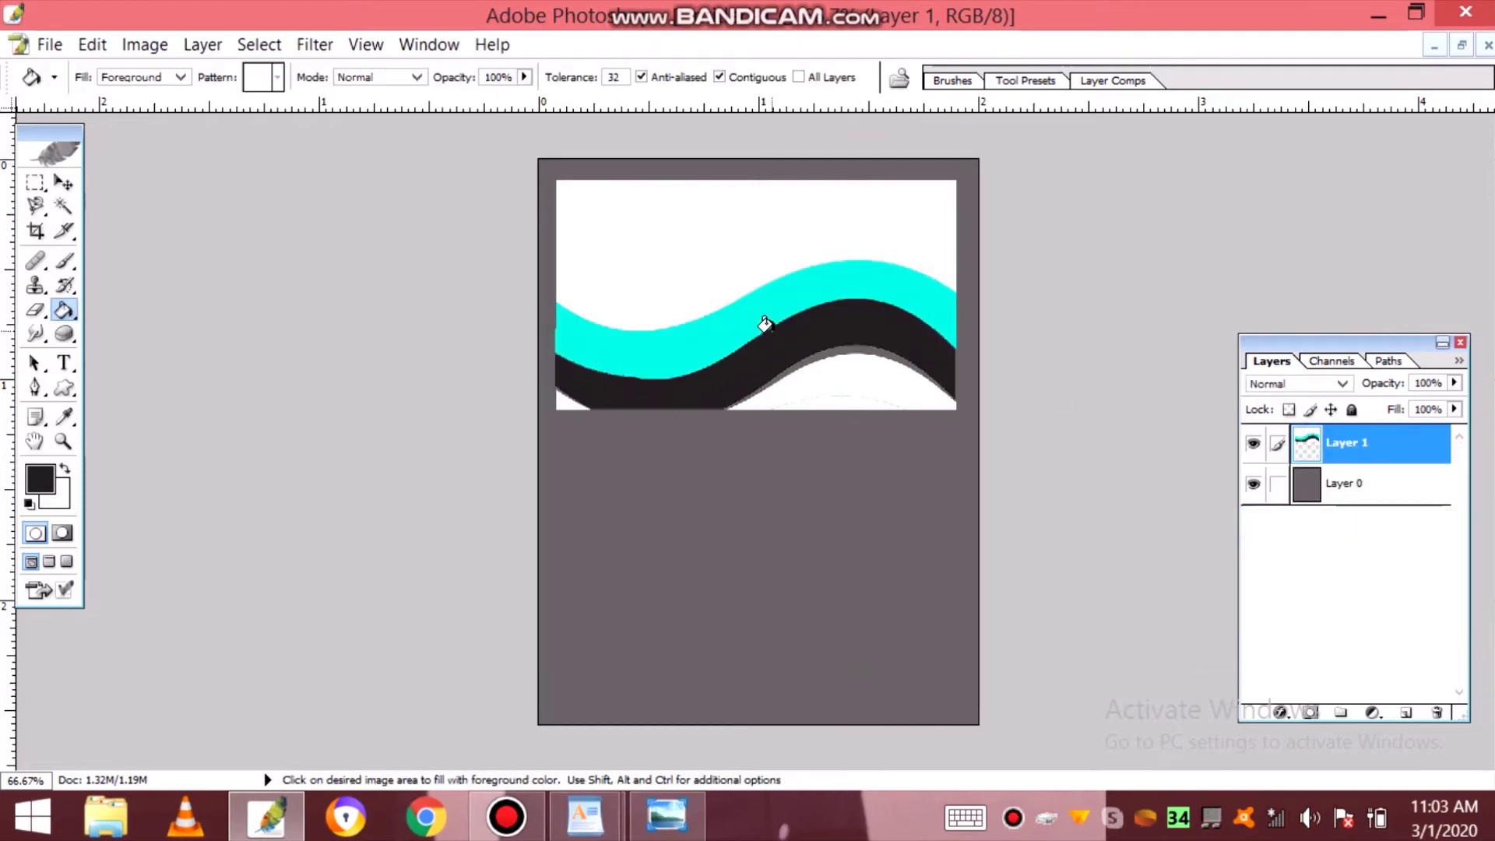
- Load Layer 1's transparency as a selection and fill the white areas beneath the black wave with crimson
click(40, 477)
click(1155, 347)
right_click(1307, 444)
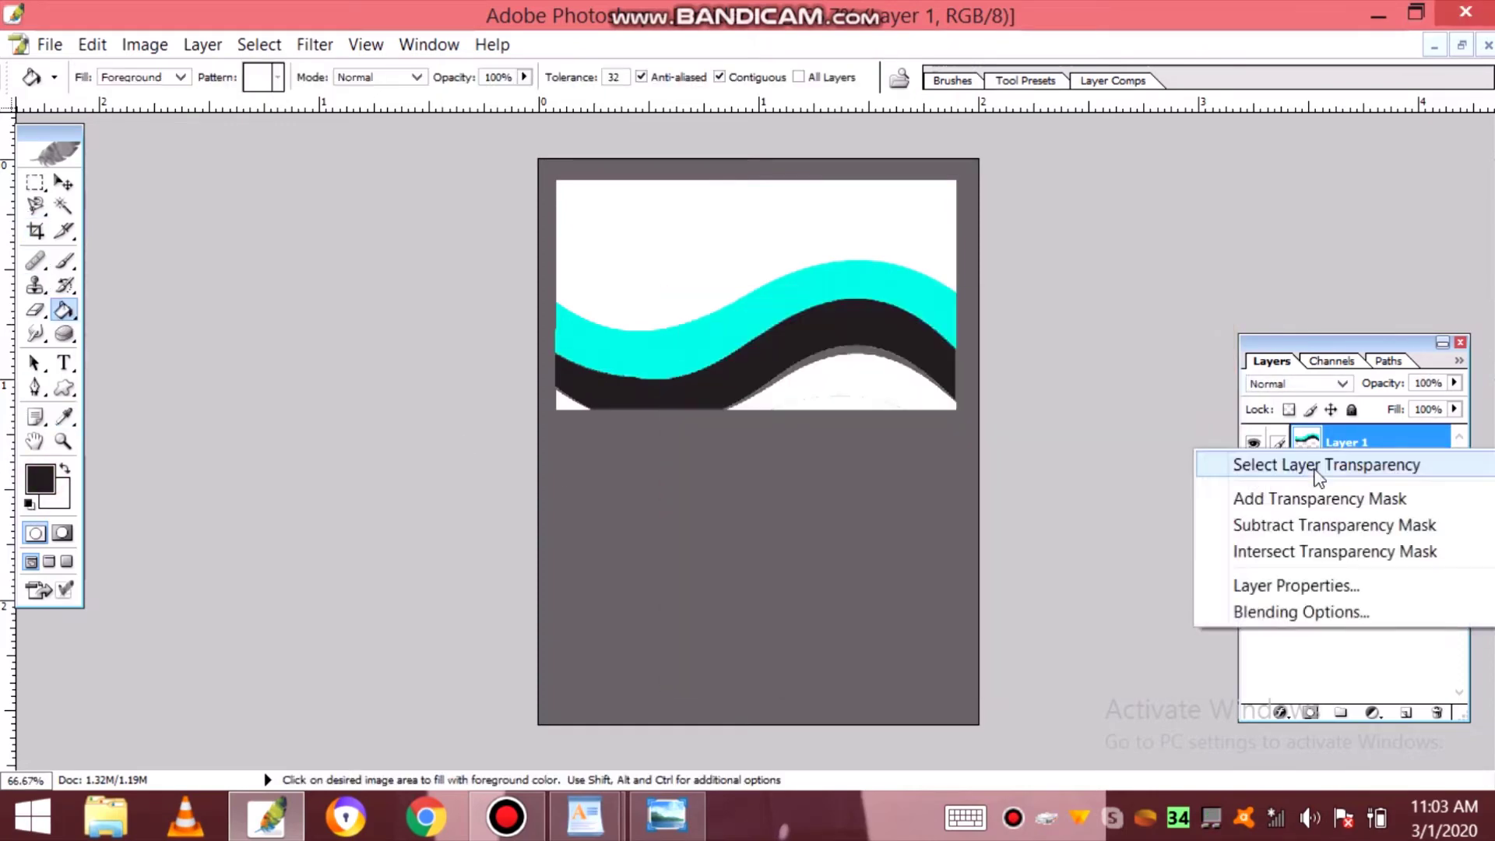
click(1315, 466)
click(42, 478)
click(940, 383)
click(1156, 347)
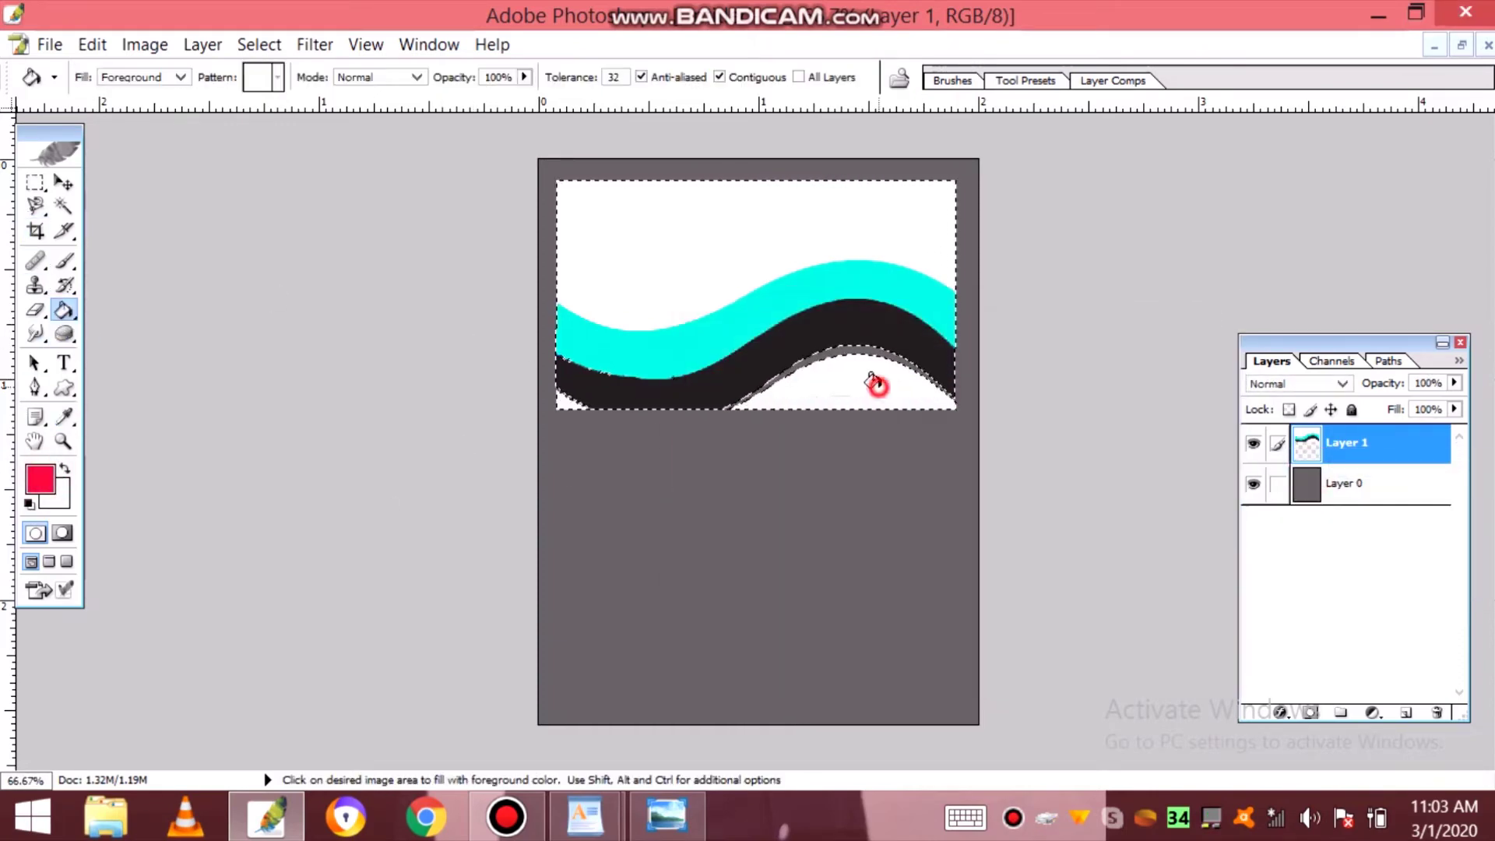
click(566, 403)
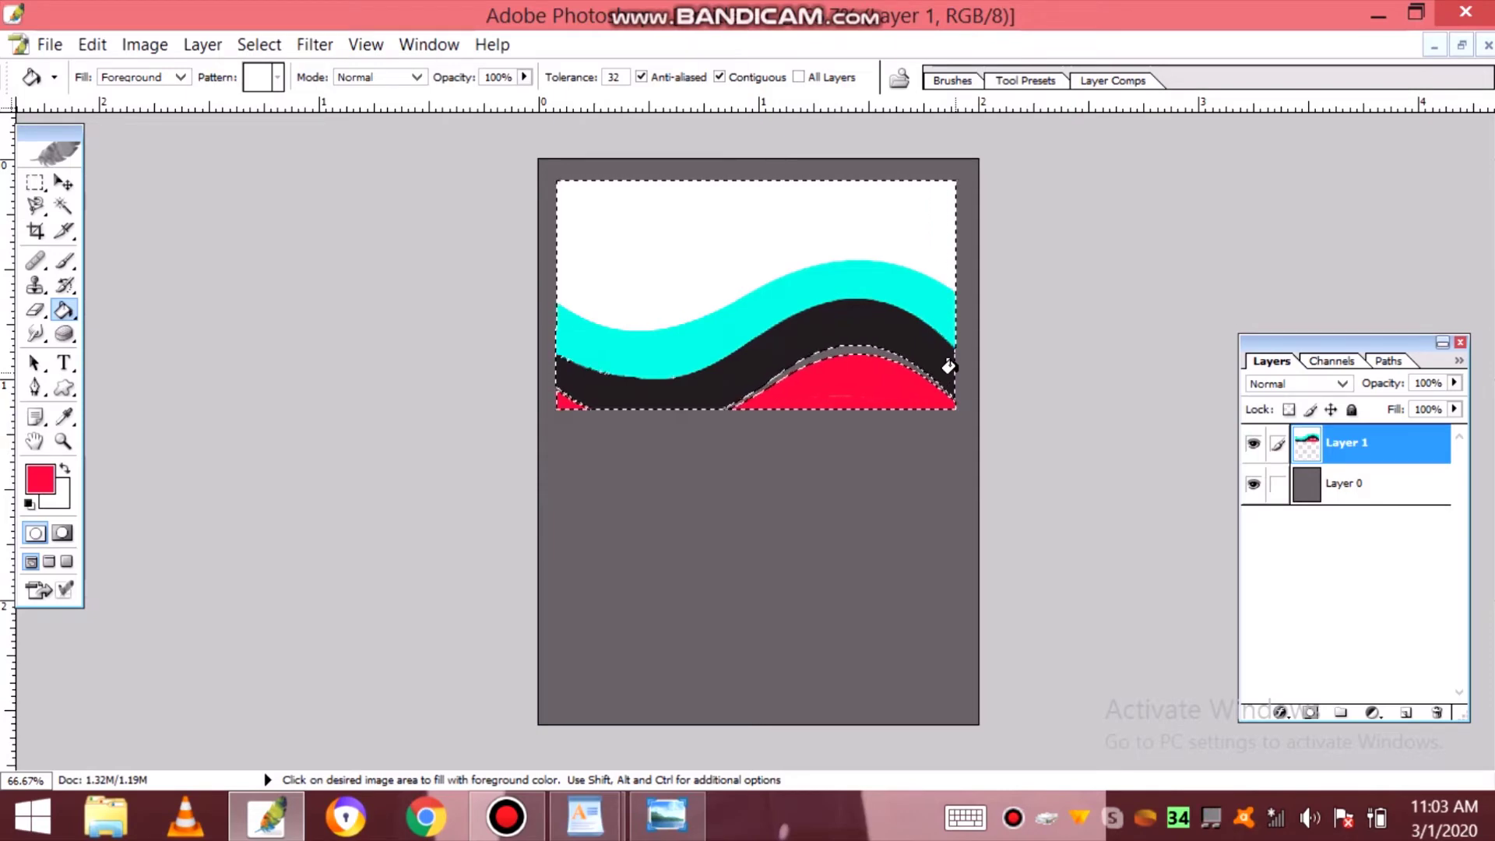
- Clear the selection around the card by subtracting Layer 1's transparency mask
right_click(1308, 449)
click(1318, 517)
click(727, 308)
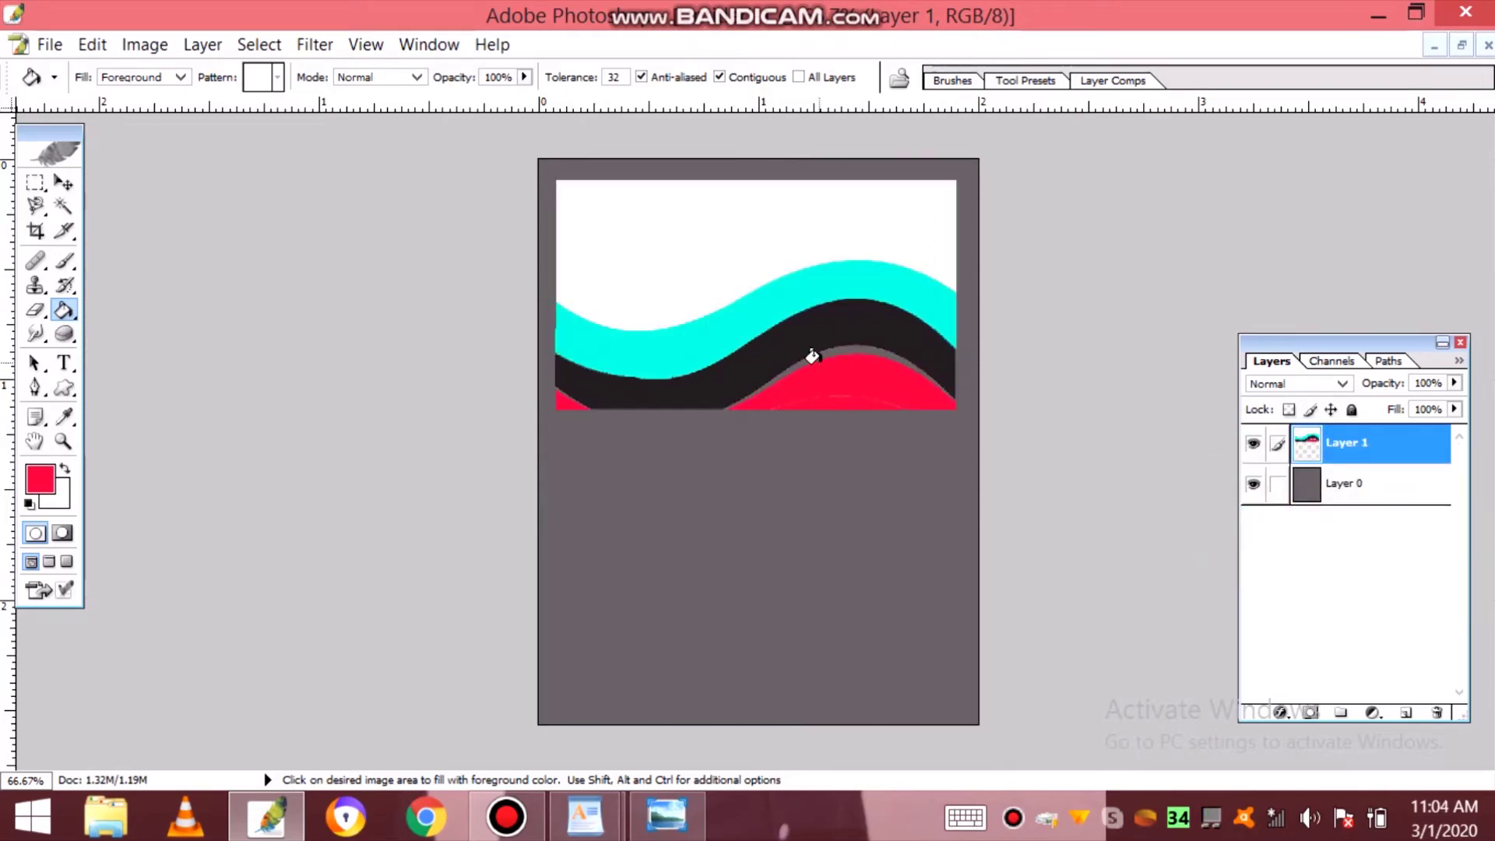
click(36, 310)
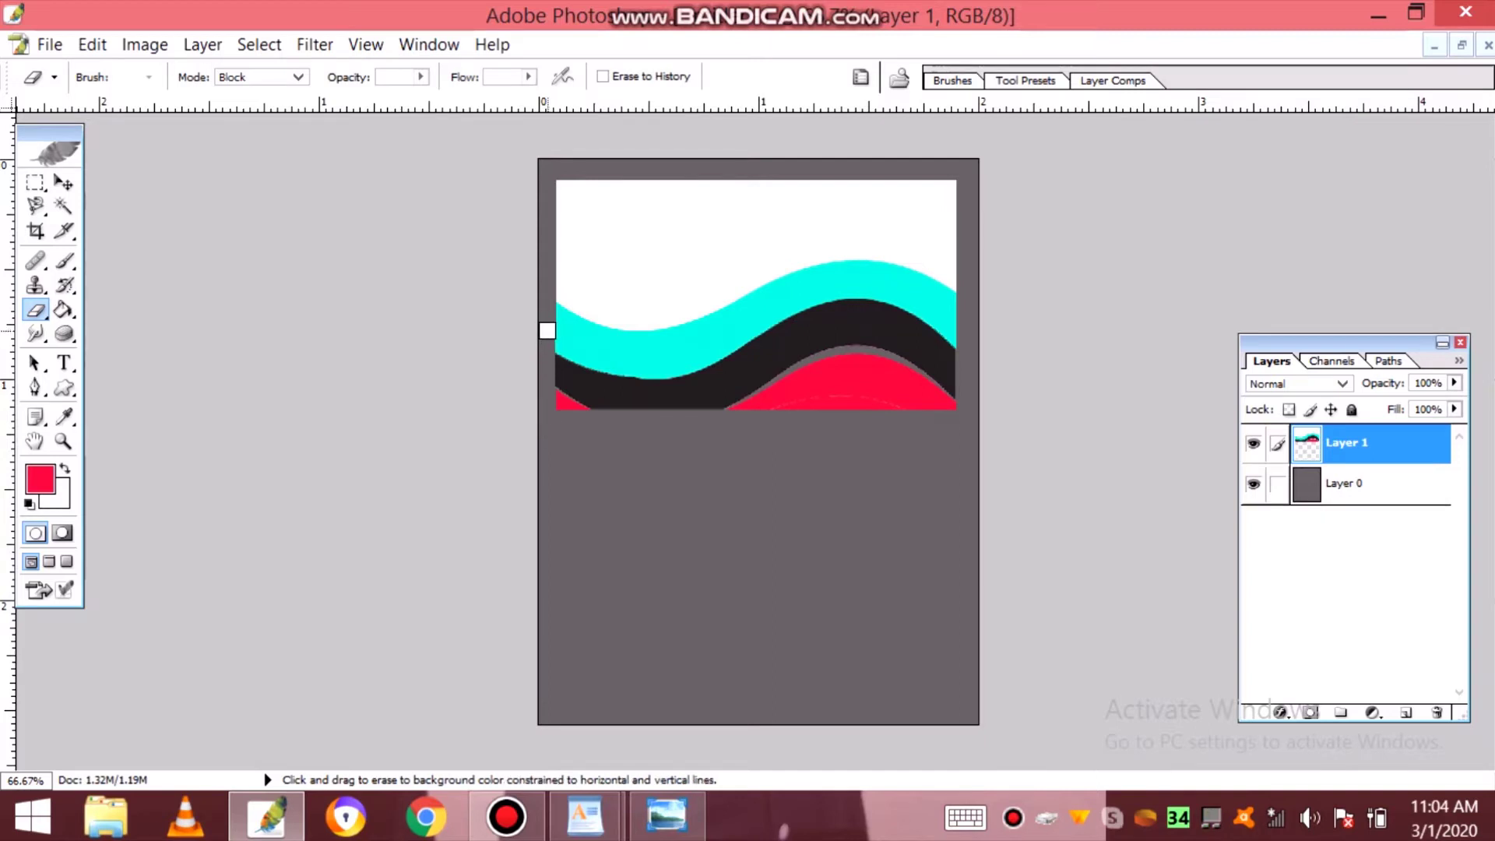
click(1331, 489)
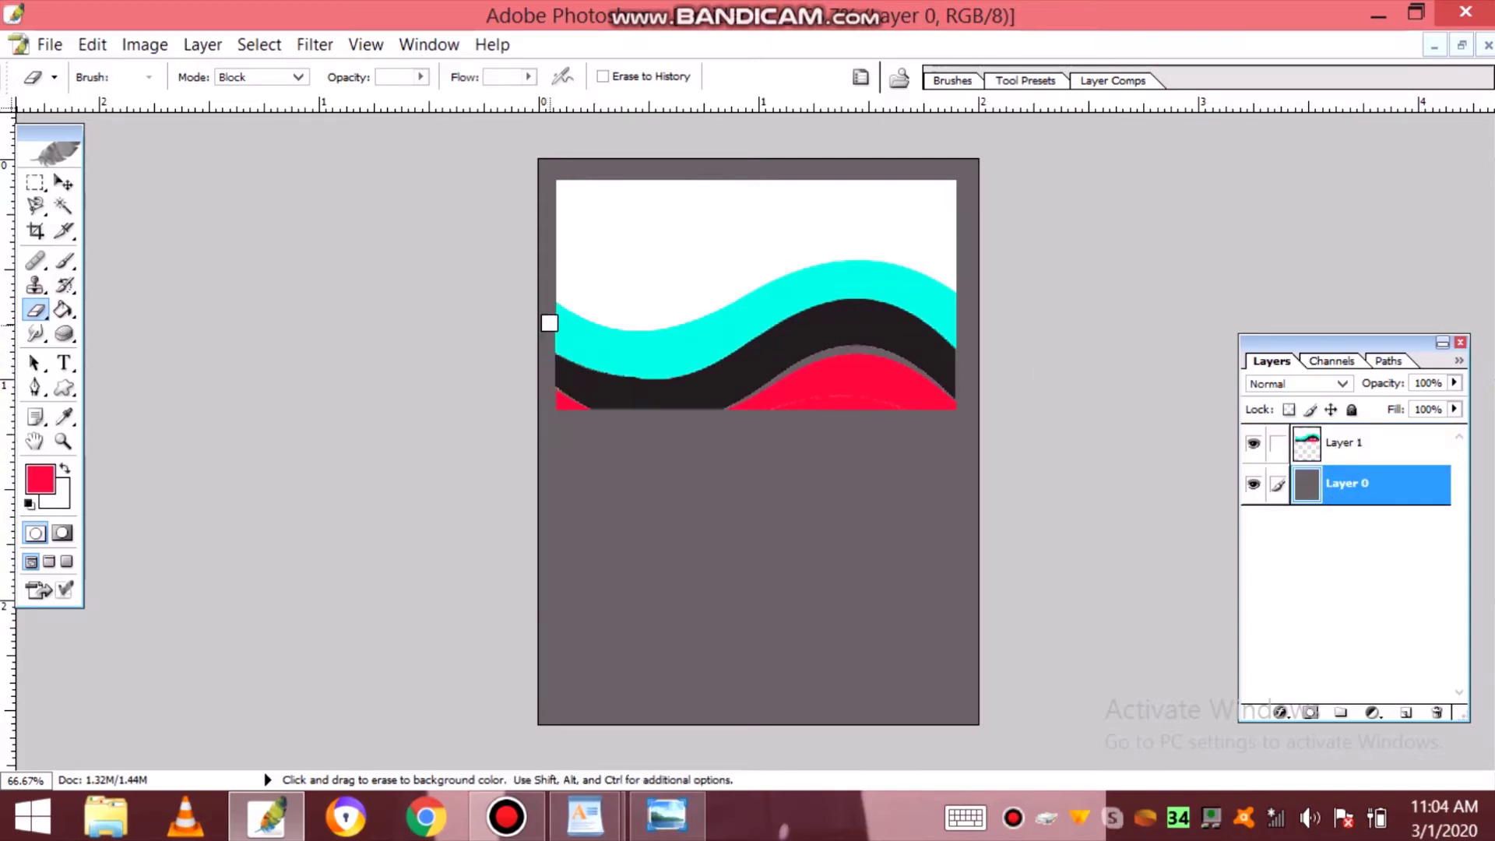
click(1313, 444)
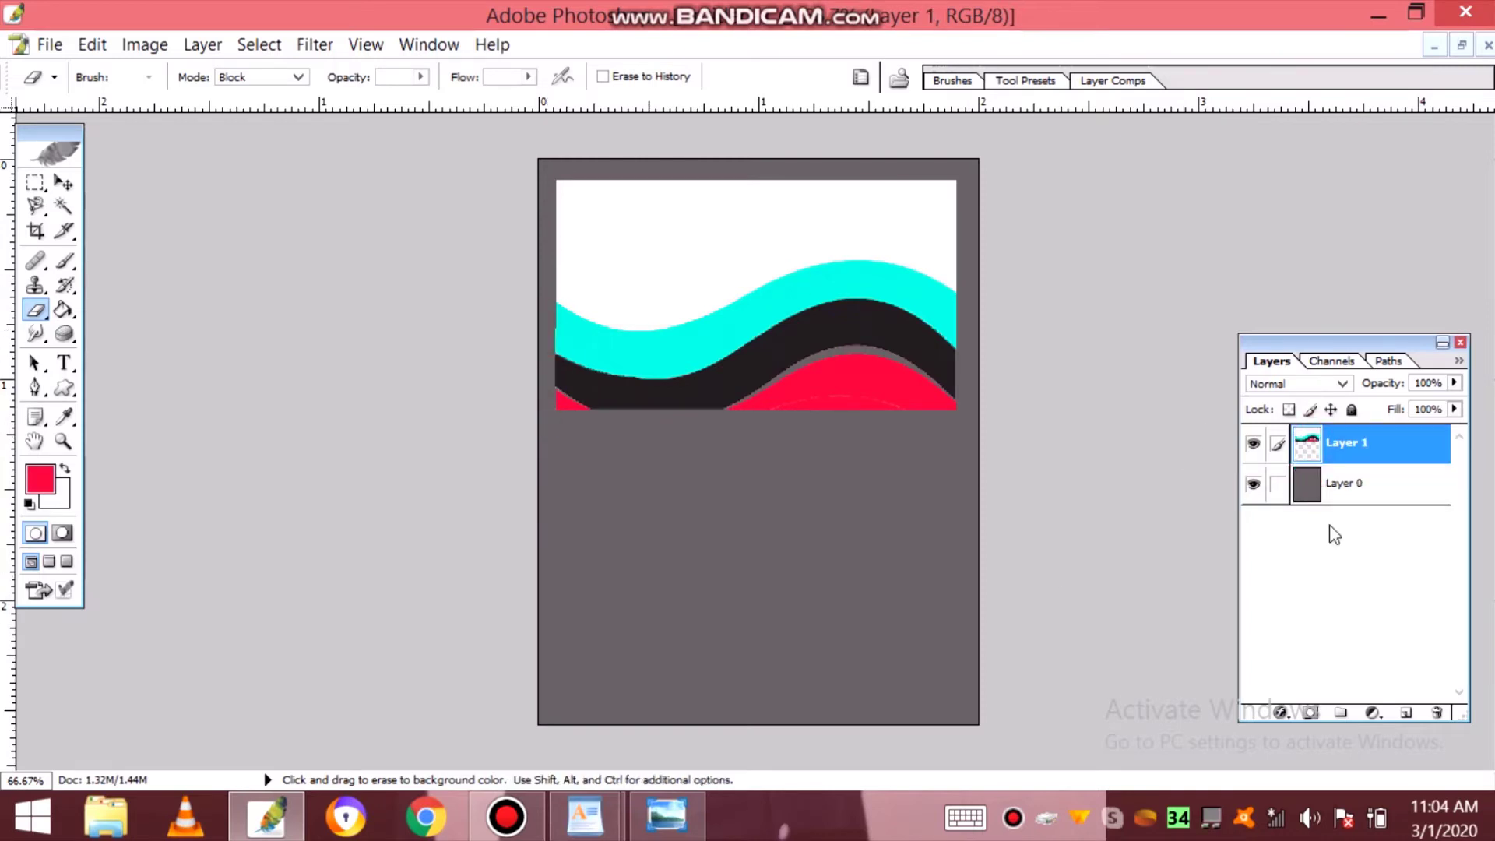
- Start a crimson 12 pt text on a new layer and position it in the white area above the cyan wave
click(1405, 715)
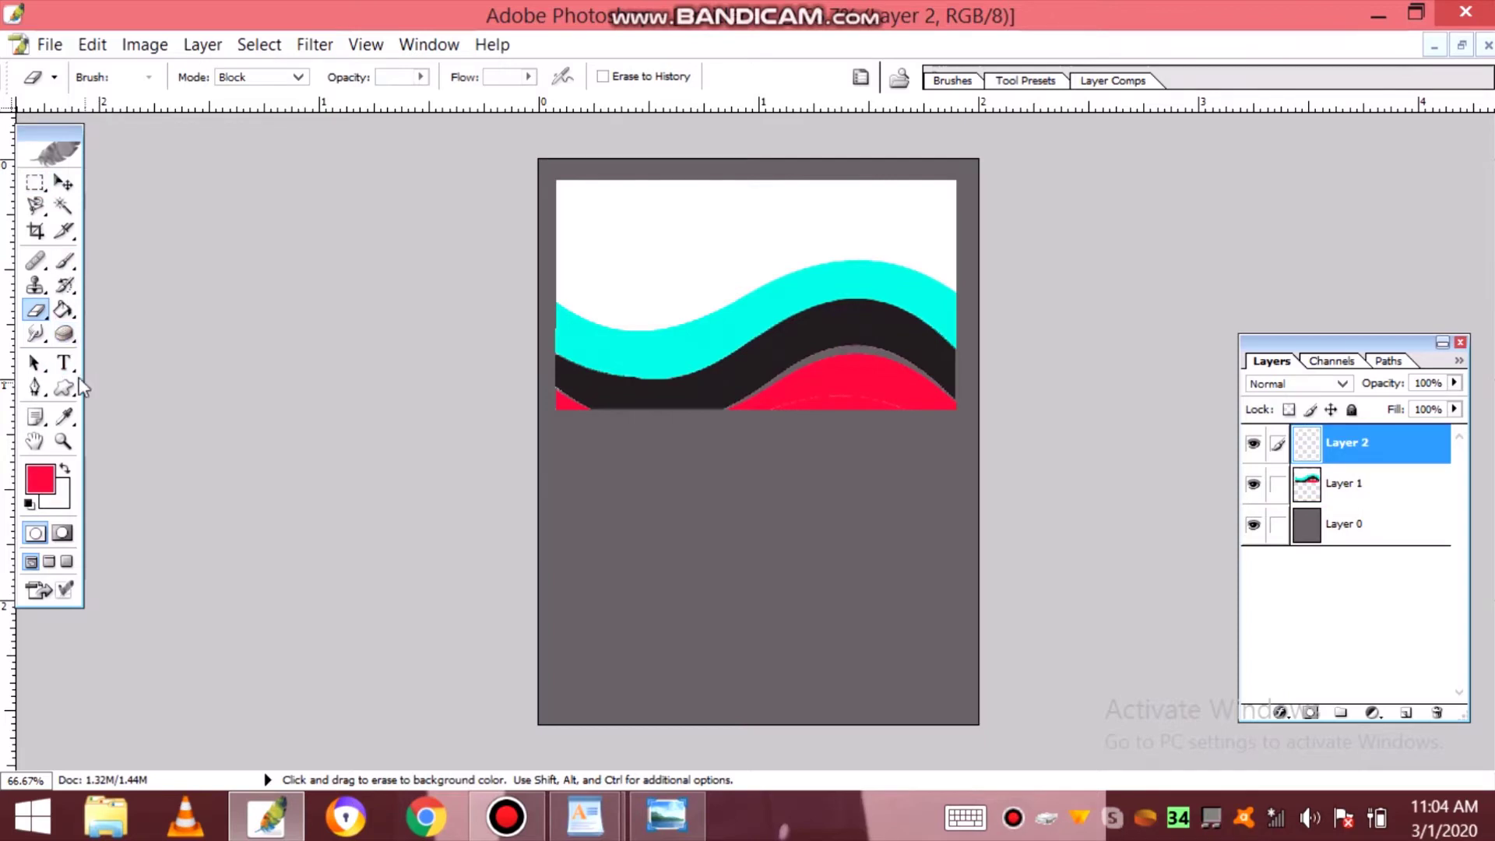
key(t)
click(600, 274)
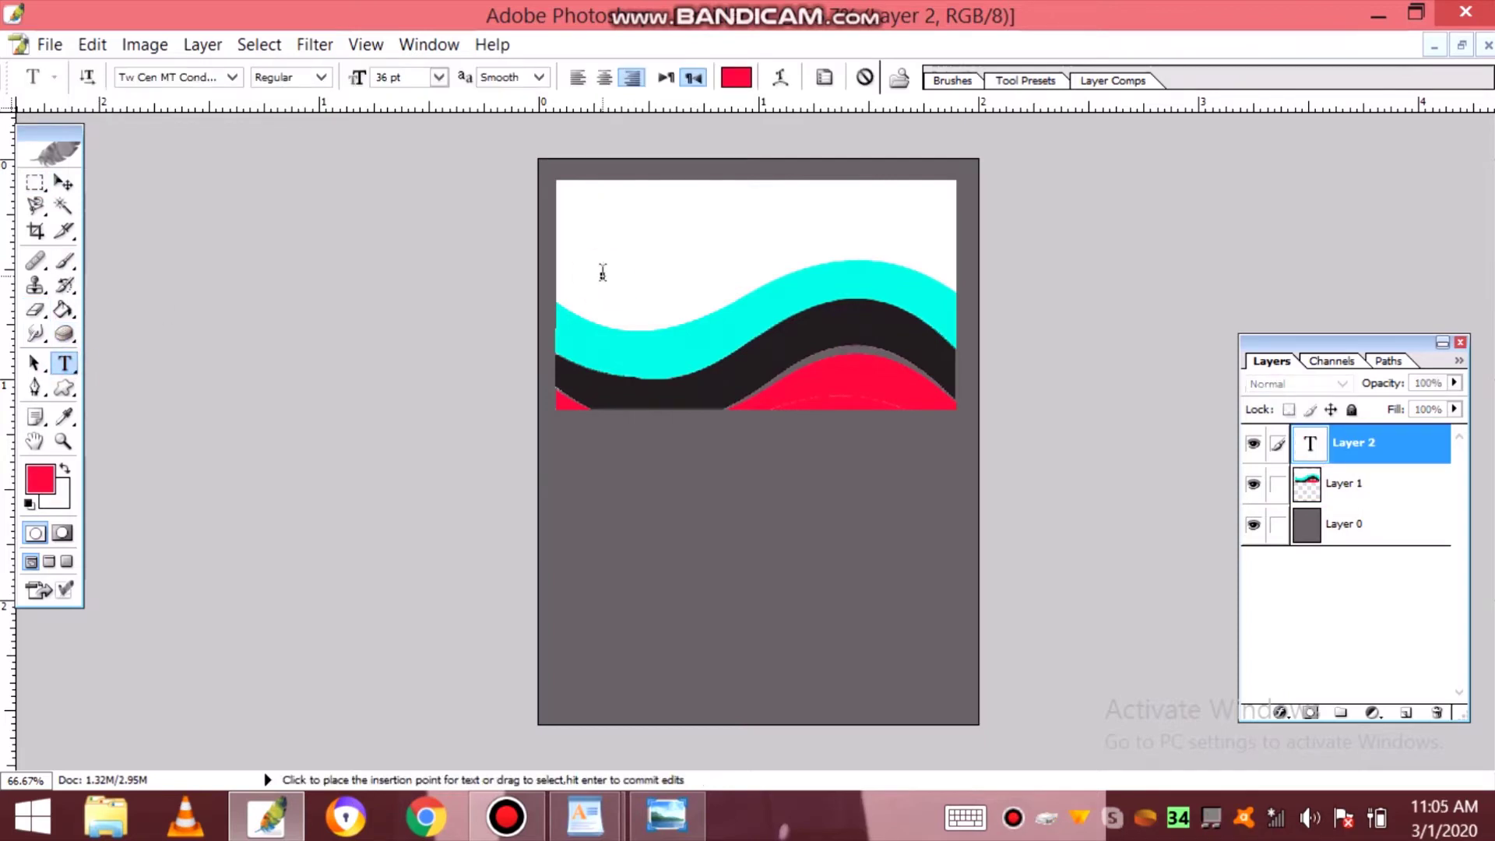
click(439, 77)
click(442, 296)
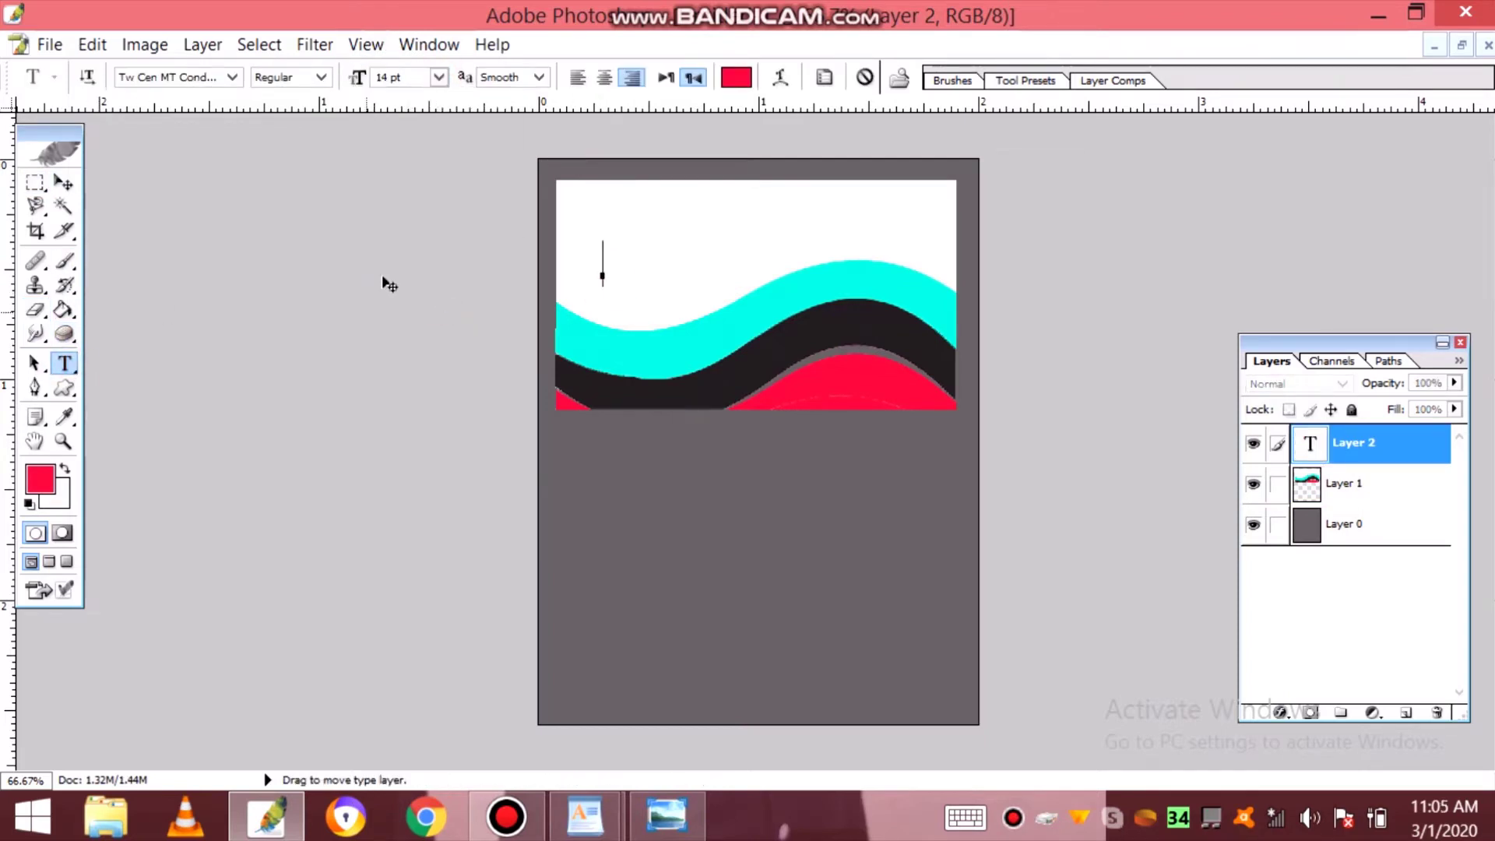
click(439, 77)
click(449, 270)
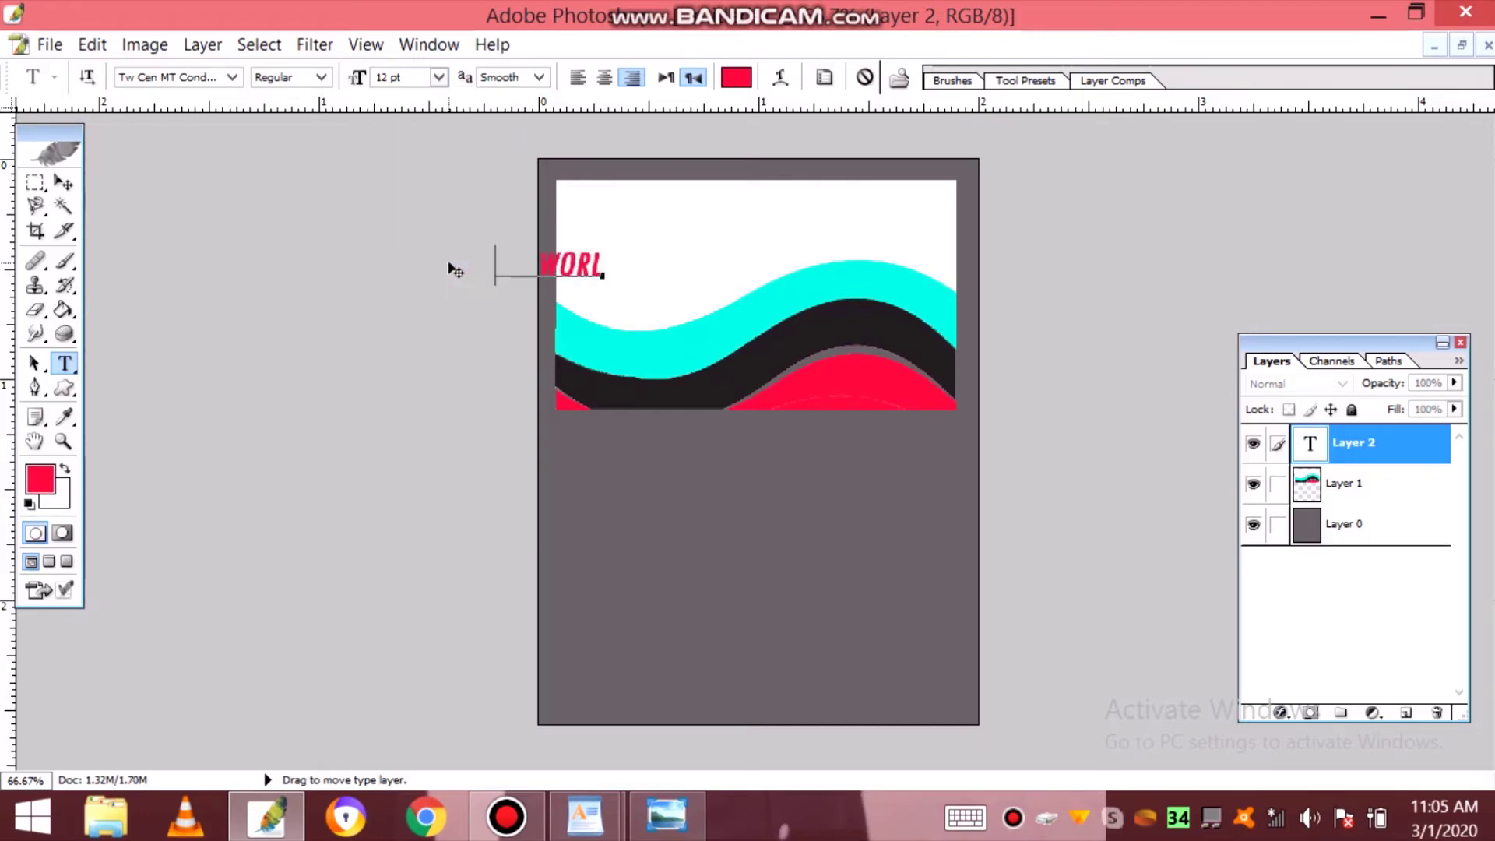
drag(450, 269, 539, 281)
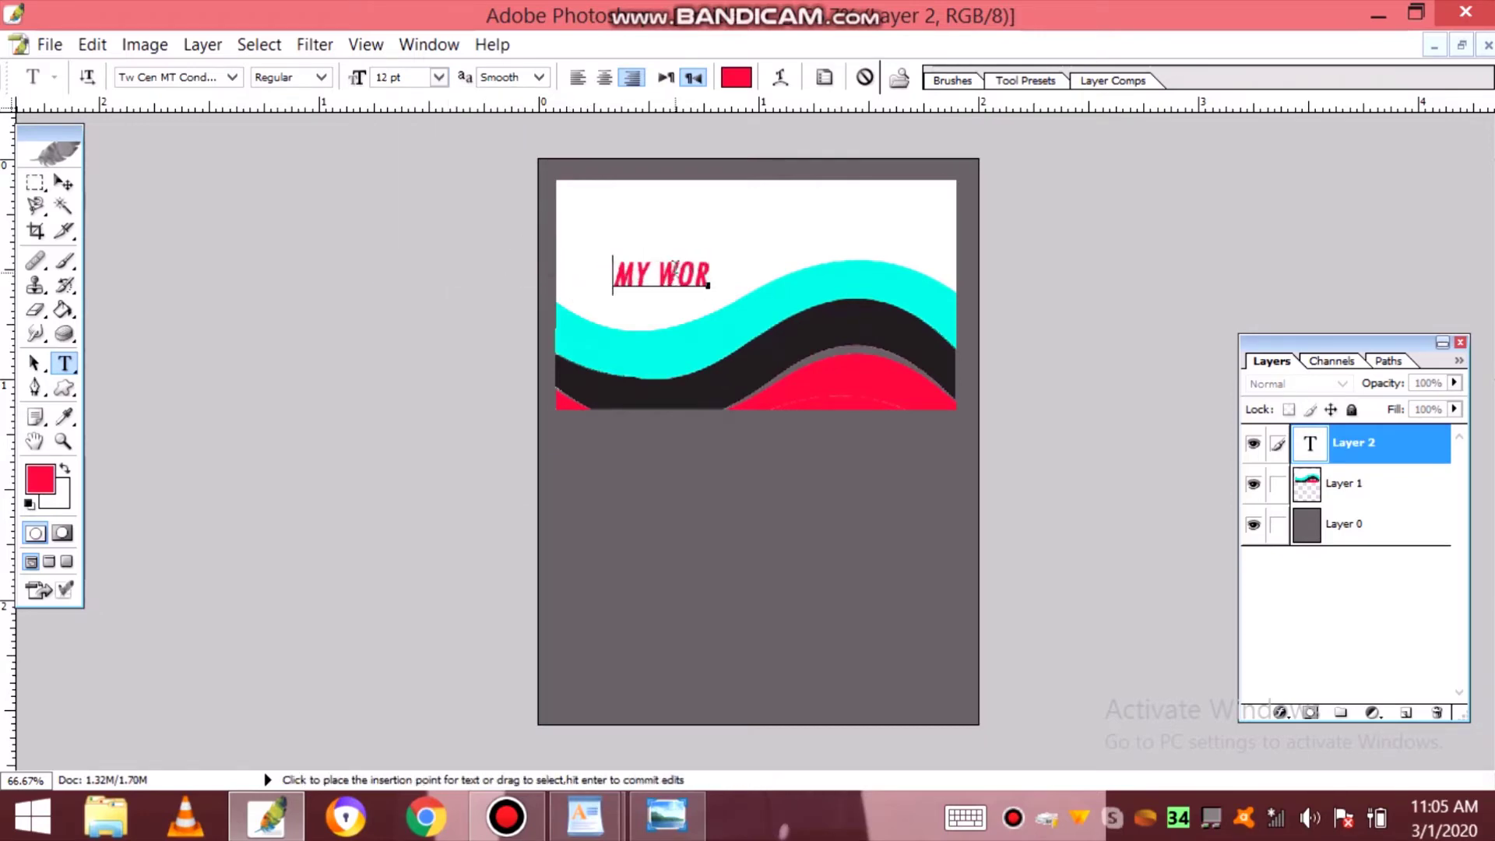
- Set the text size to 10 pt, switch to a serif font and enter "MY WORLD" above the cyan wave
click(439, 77)
click(440, 242)
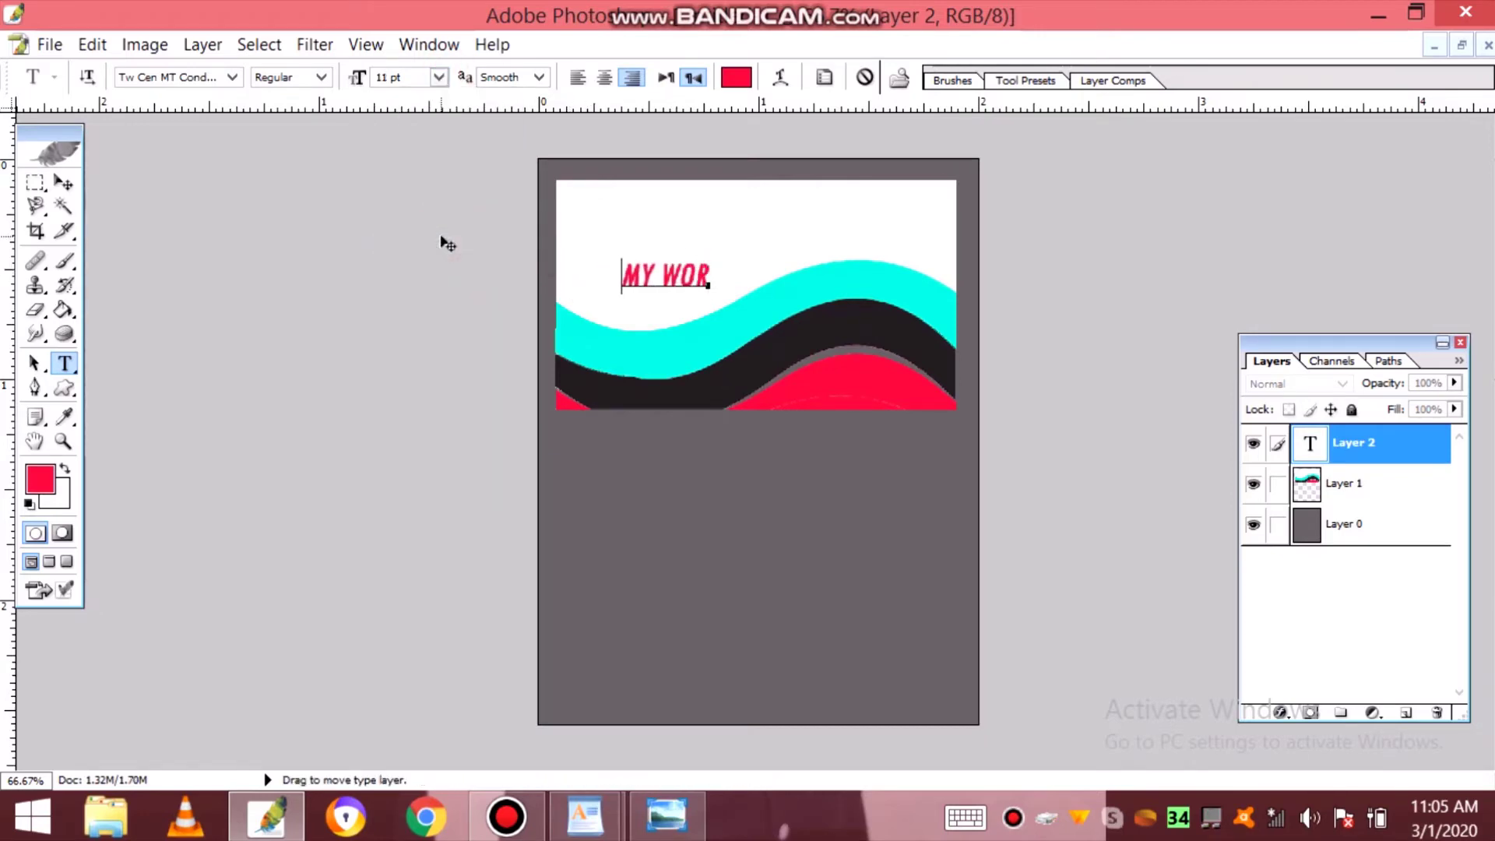
click(439, 77)
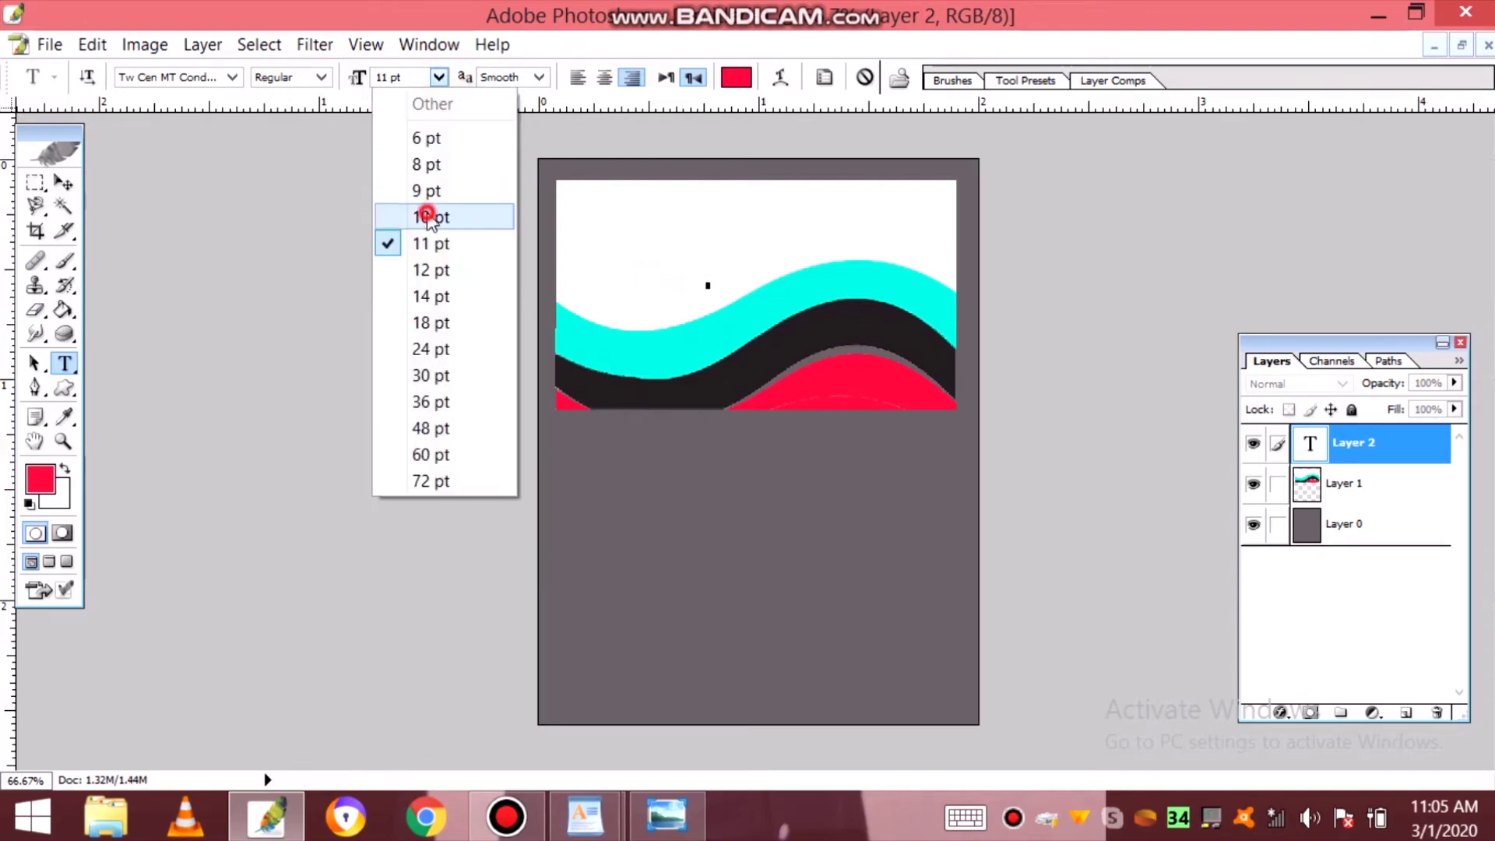
click(451, 215)
click(232, 77)
click(230, 356)
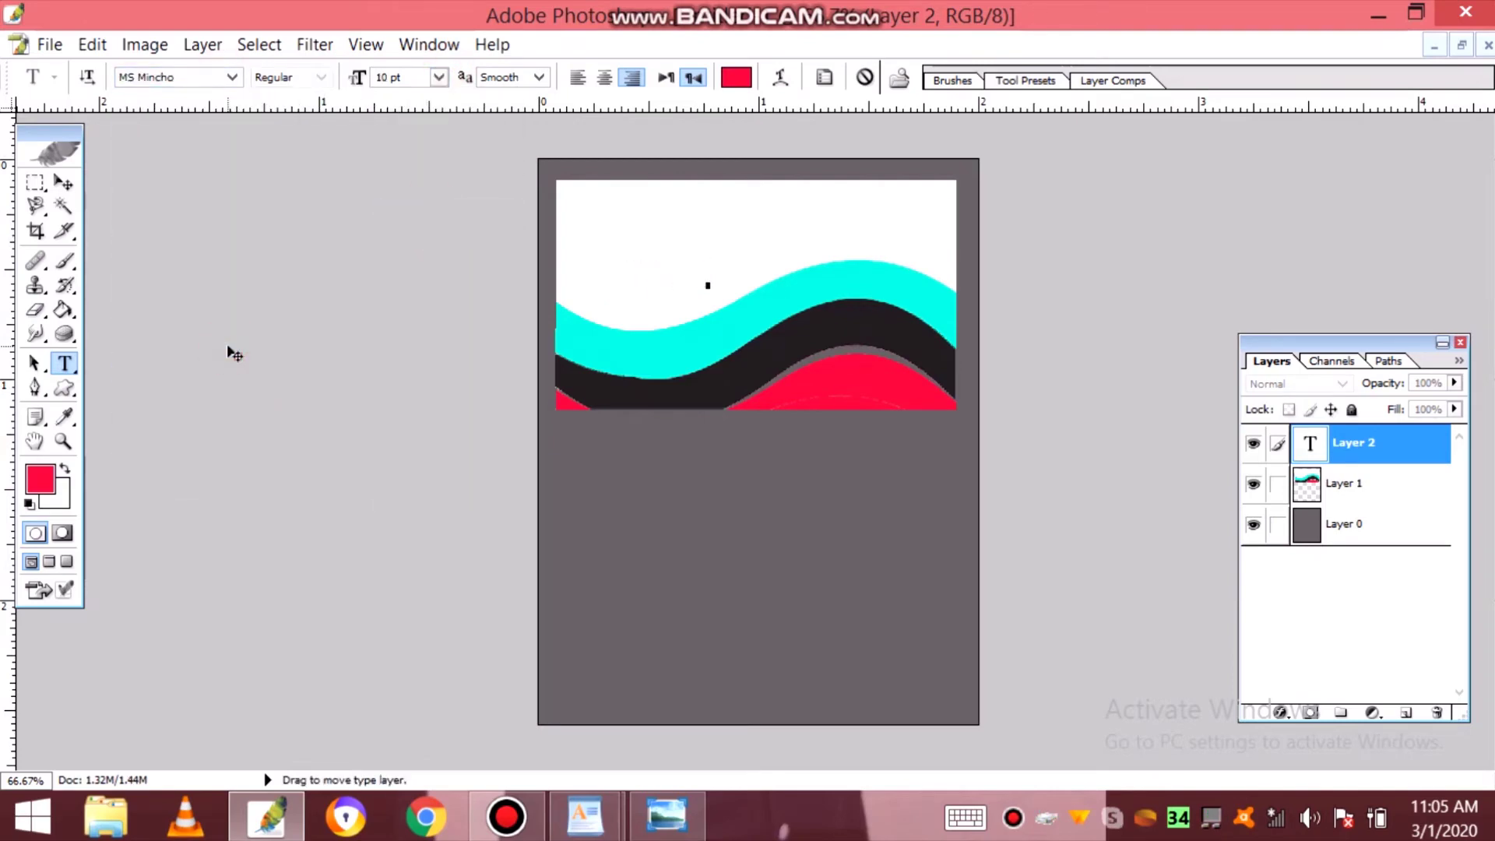
click(232, 77)
click(194, 282)
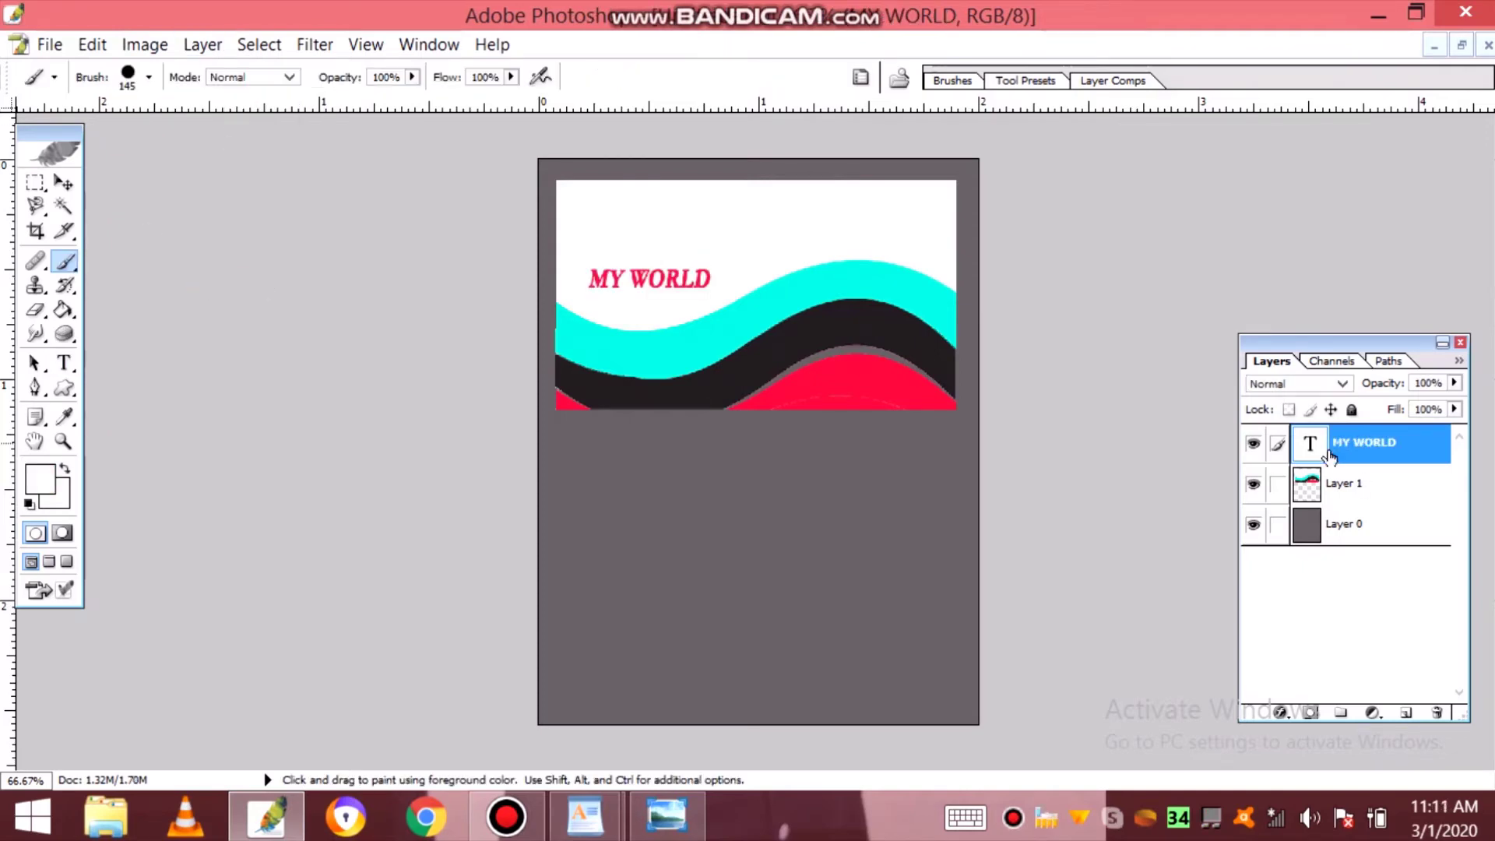
- Add a new layer and draw a small circle path with the Ellipse tool above the start of the "MY WORLD" text
click(1405, 713)
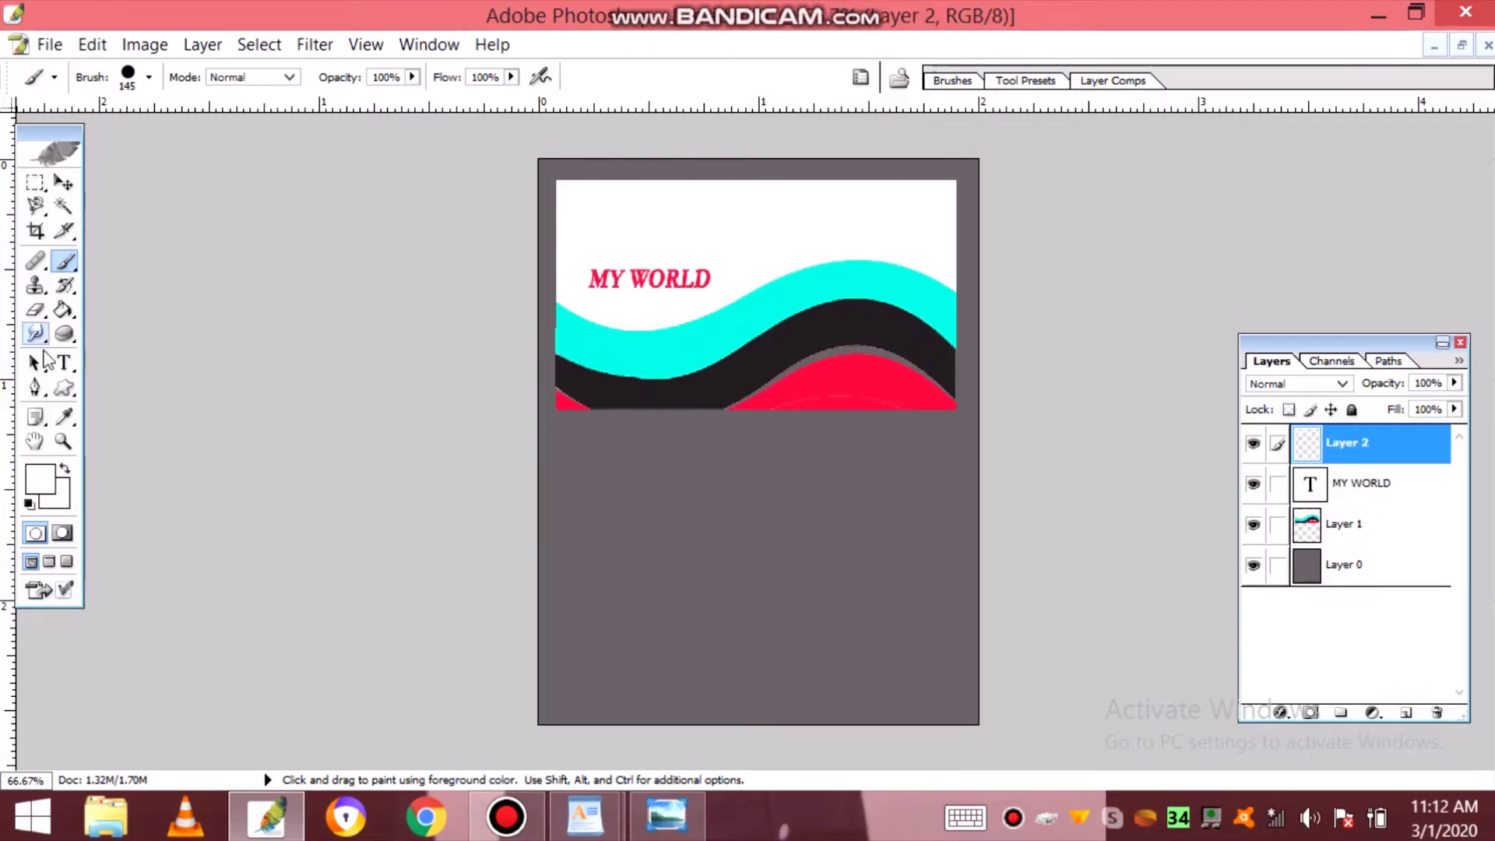
right_click(65, 387)
click(131, 432)
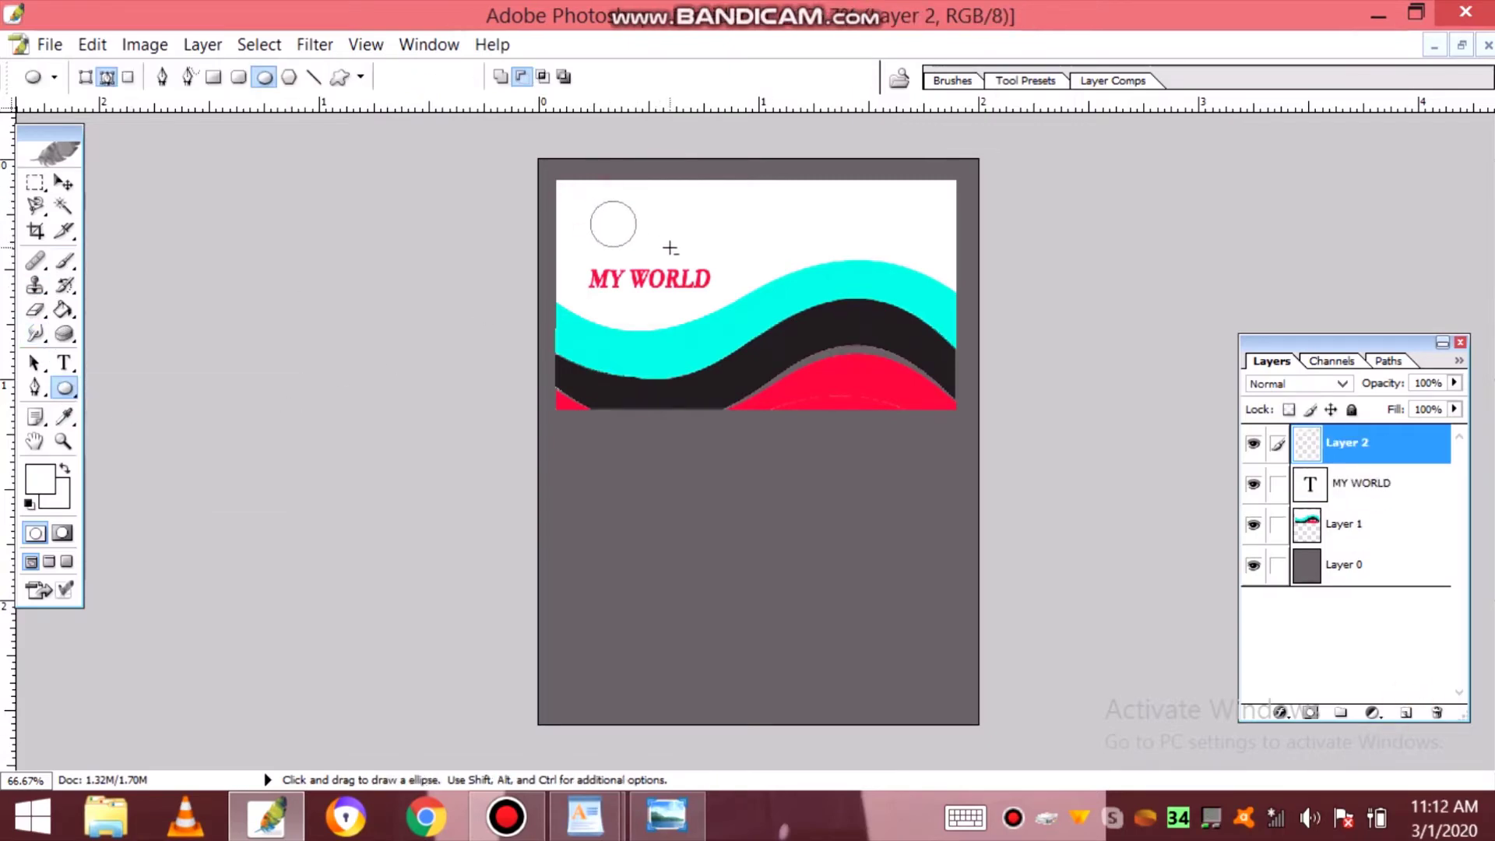
drag(591, 206, 591, 206)
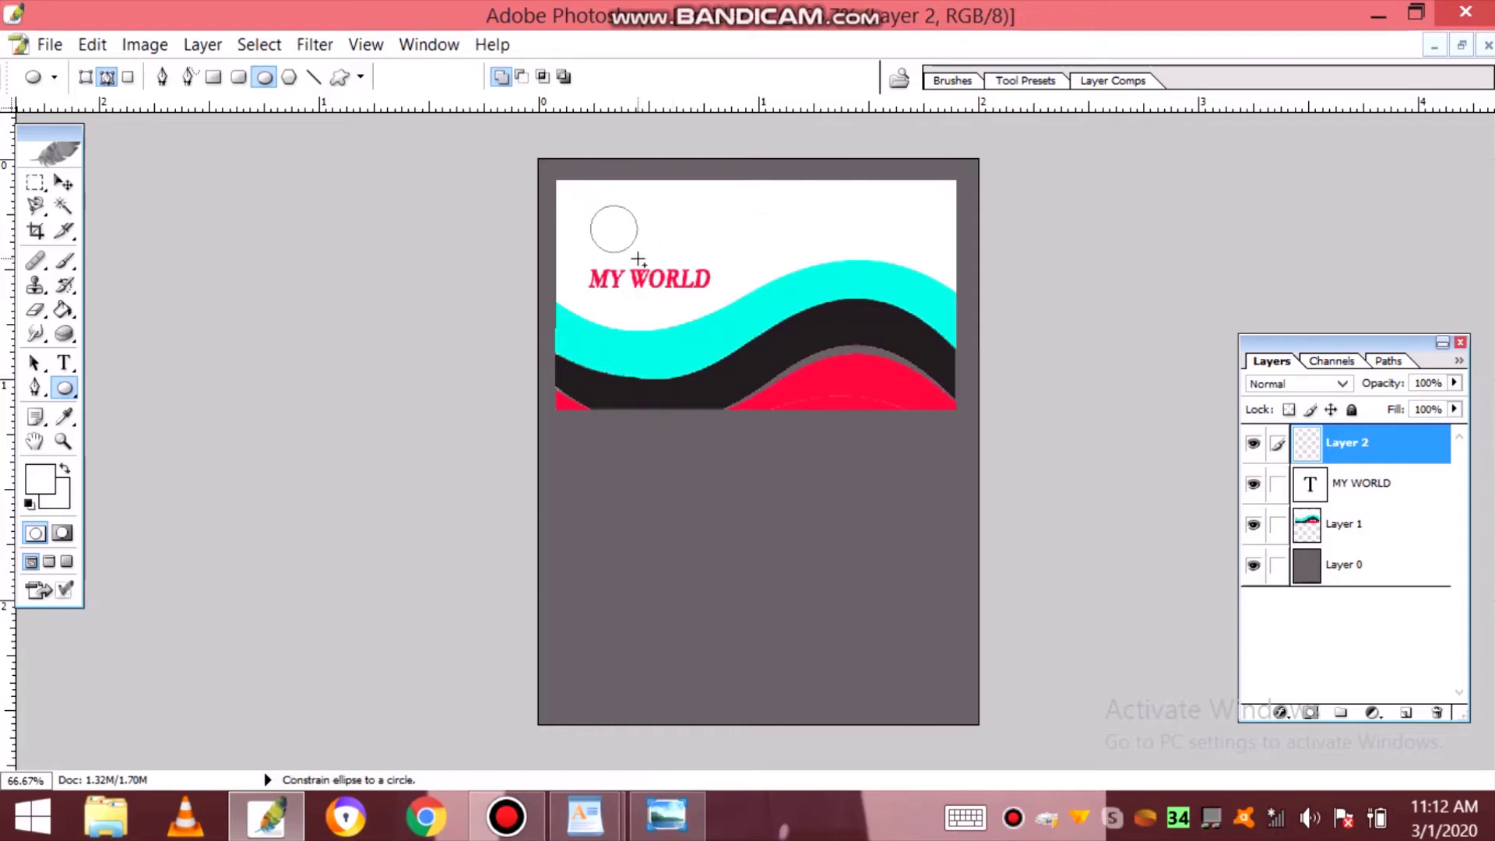
drag(638, 258, 638, 258)
- Convert the circle path into a selection and fill it with bright green #1EDB34
click(40, 478)
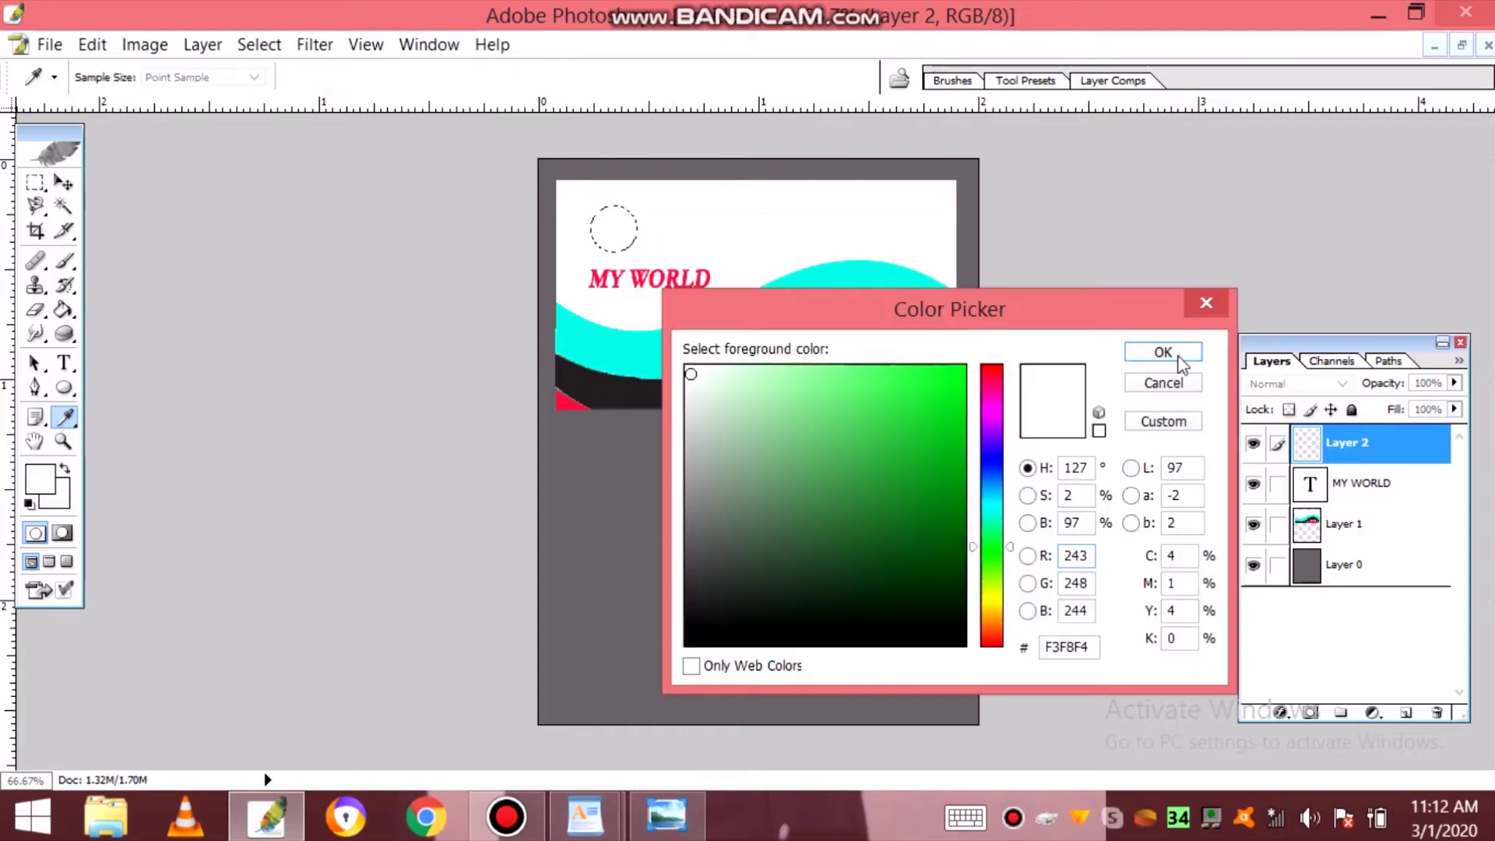
click(1162, 351)
key(g)
click(605, 226)
click(41, 478)
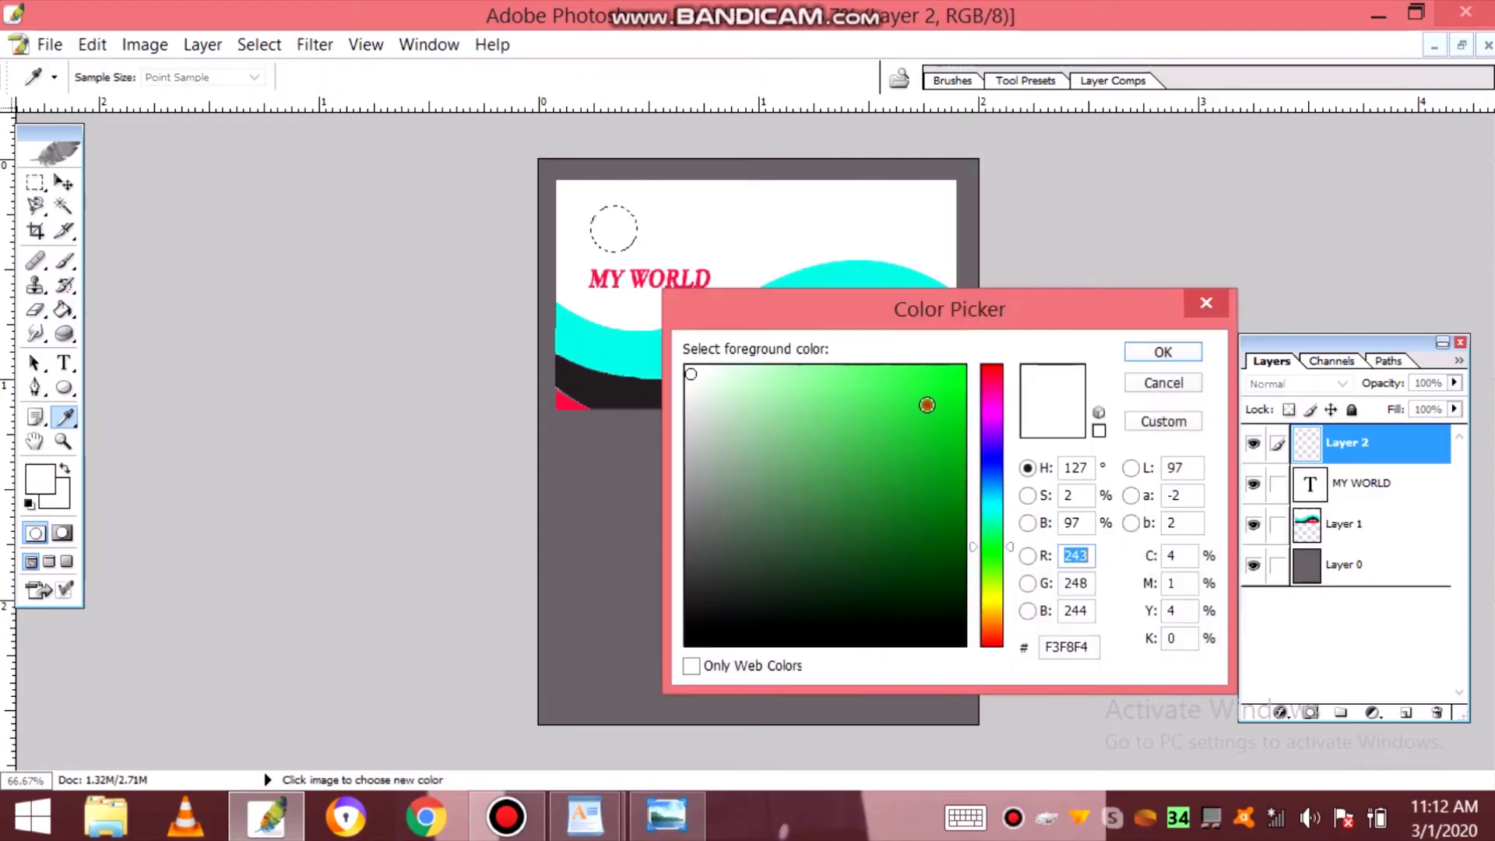
click(927, 404)
click(1157, 348)
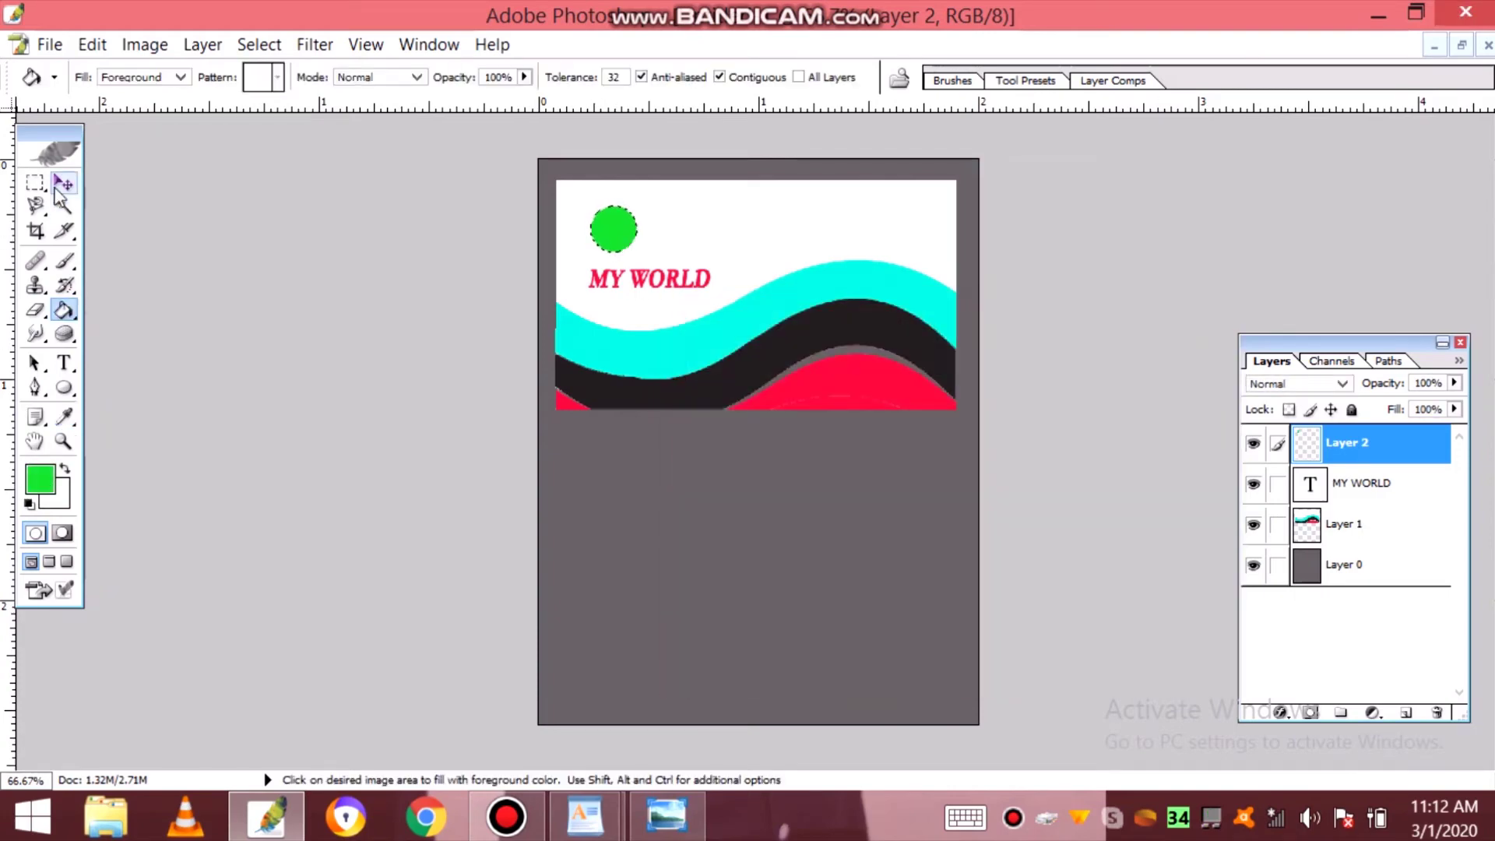
- Move the green circle down close to the "MY WORLD" text and clear its selection by subtracting Layer 2's transparency mask
click(62, 183)
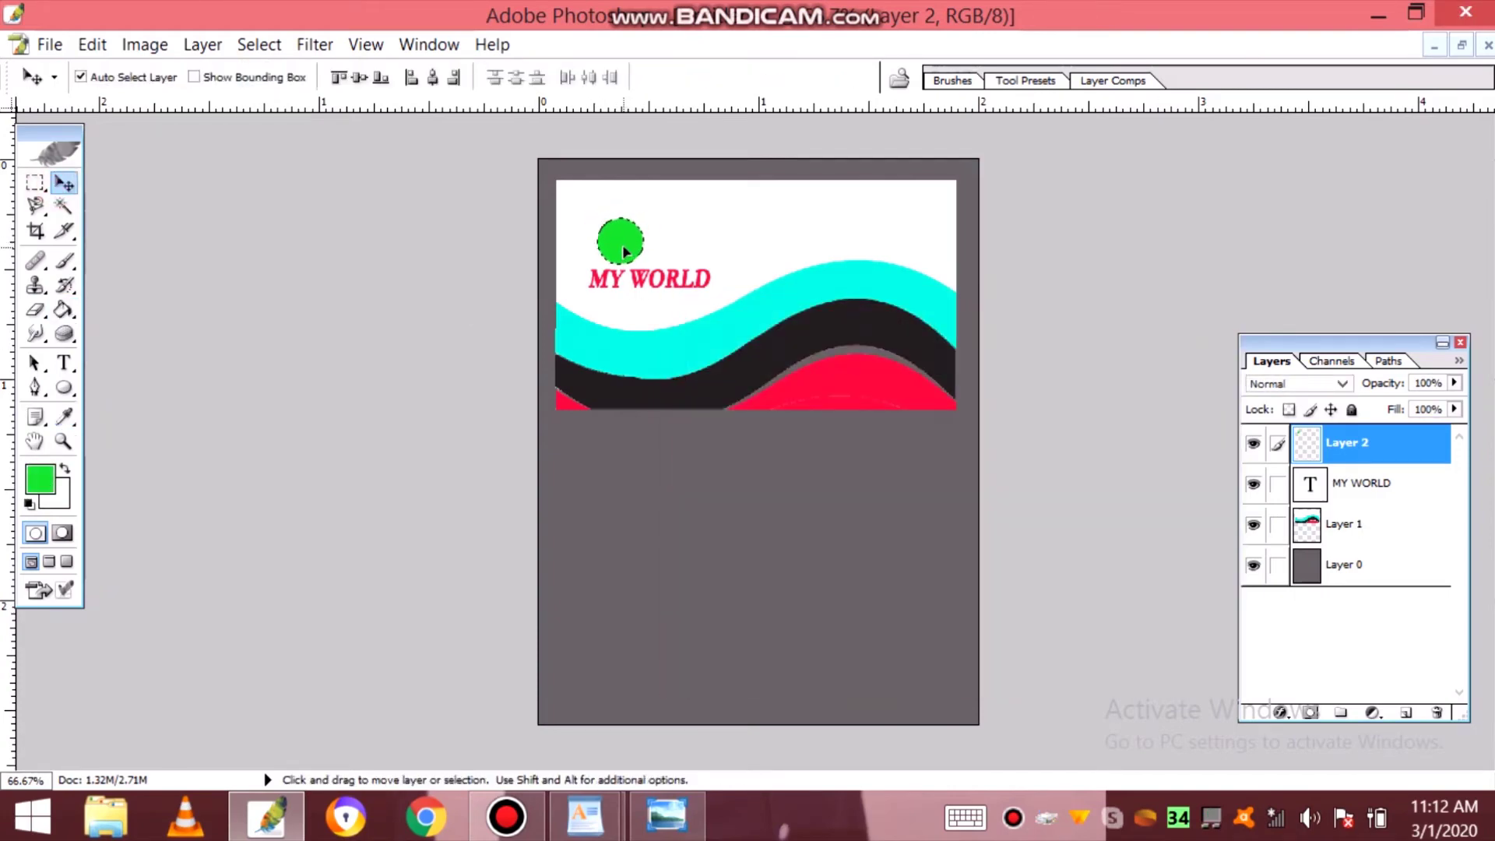
right_click(1313, 452)
click(1324, 525)
click(748, 326)
- Duplicate Layer 2 and place the copied circle so it overlaps the right side of the green circle
right_click(1364, 436)
click(1310, 155)
click(928, 353)
drag(610, 245, 656, 247)
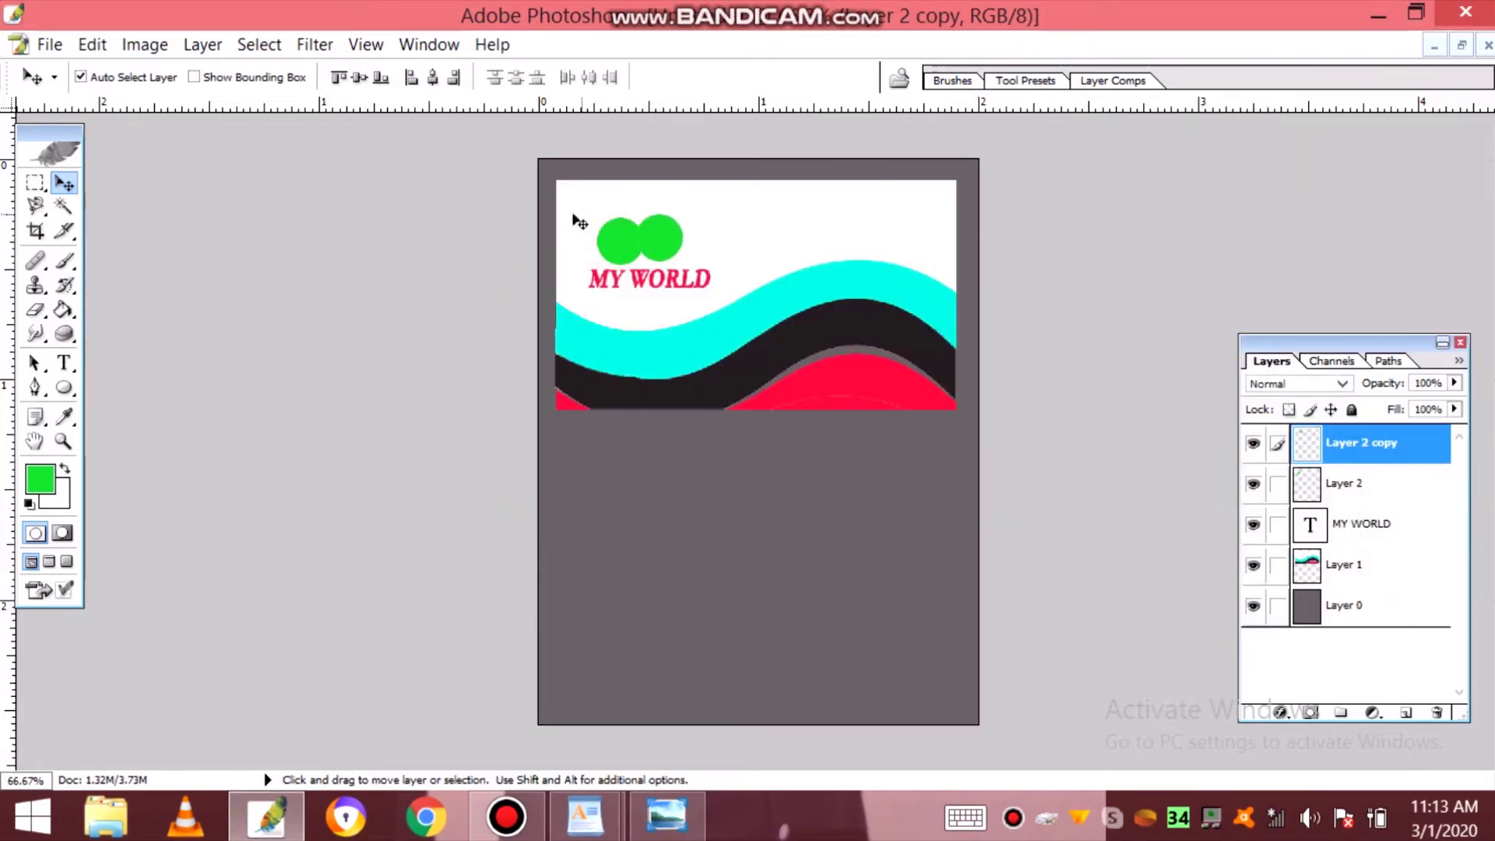
- Load Layer 2 copy's transparency as a selection and nudge the copied circle level with the first one
right_click(1301, 450)
click(1315, 519)
click(766, 323)
right_click(1321, 448)
click(1325, 461)
drag(661, 233, 664, 233)
- Fill the selected right-hand circle with dark blue #06477E and clear its selection
click(47, 483)
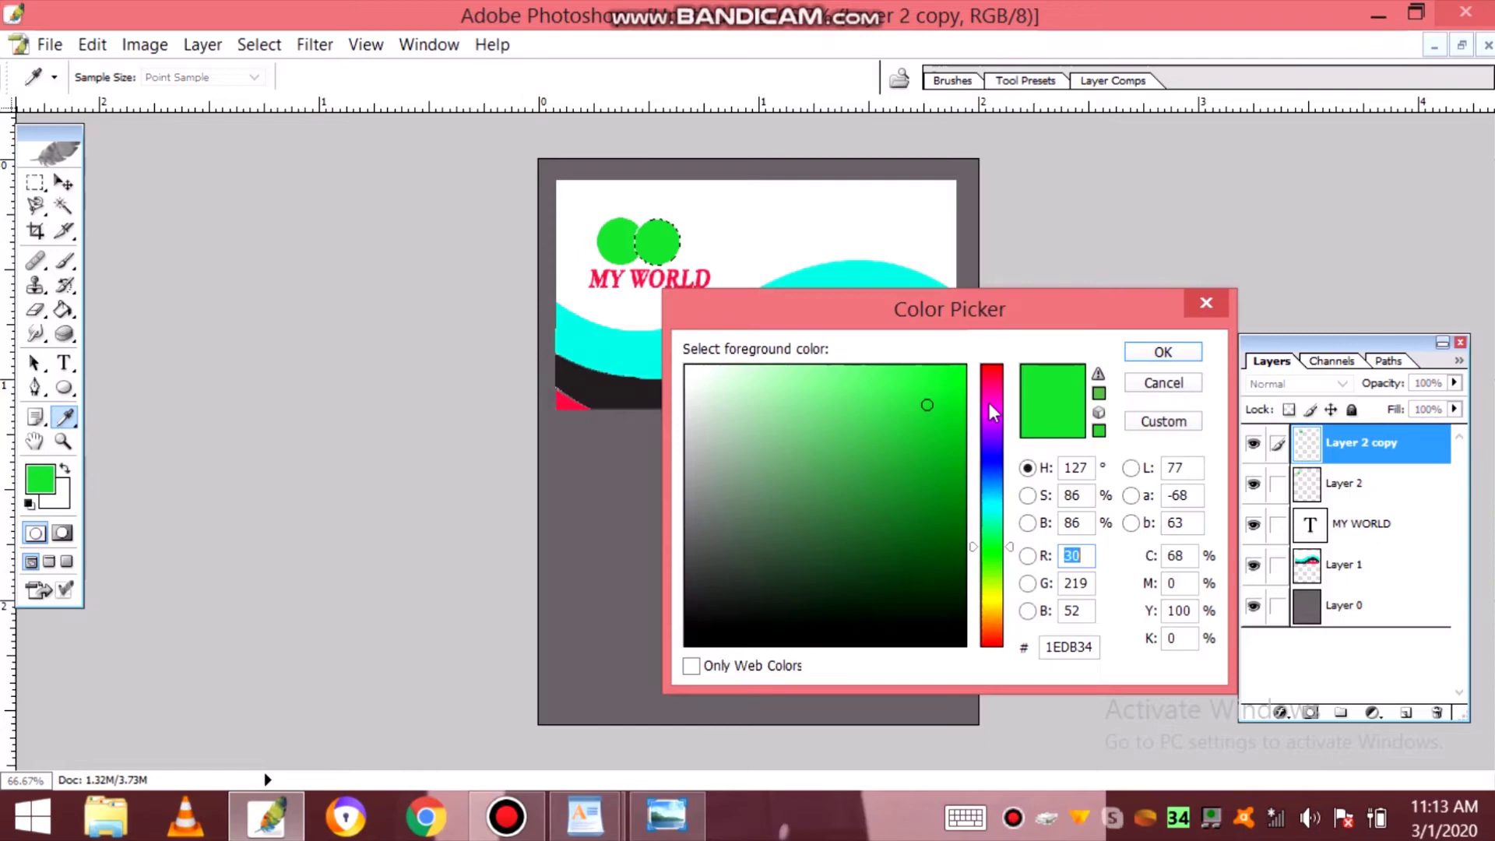
click(999, 453)
click(990, 484)
click(965, 367)
click(951, 528)
click(951, 507)
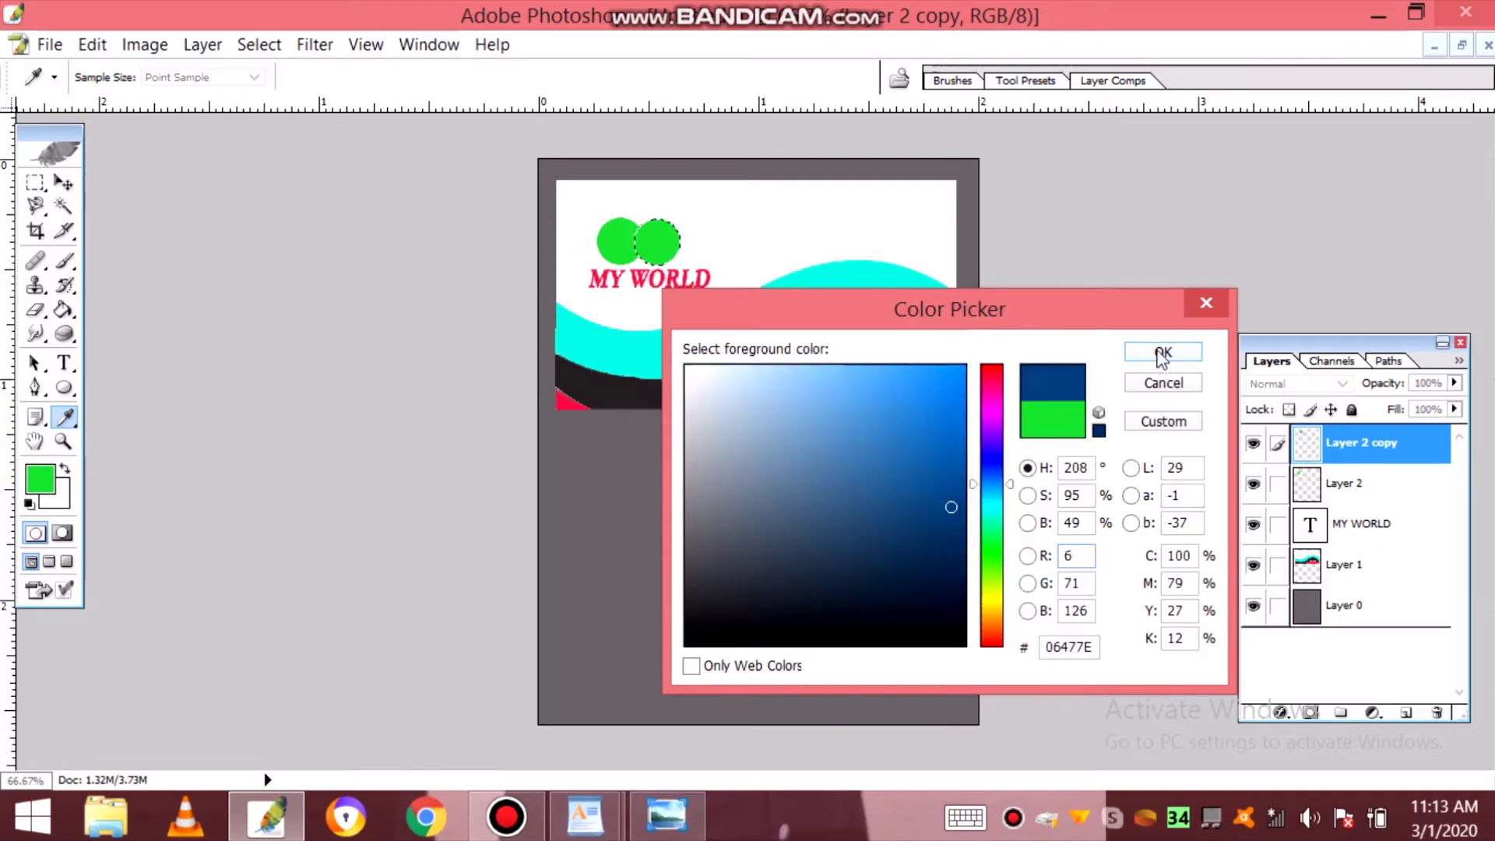
click(1161, 354)
key(g)
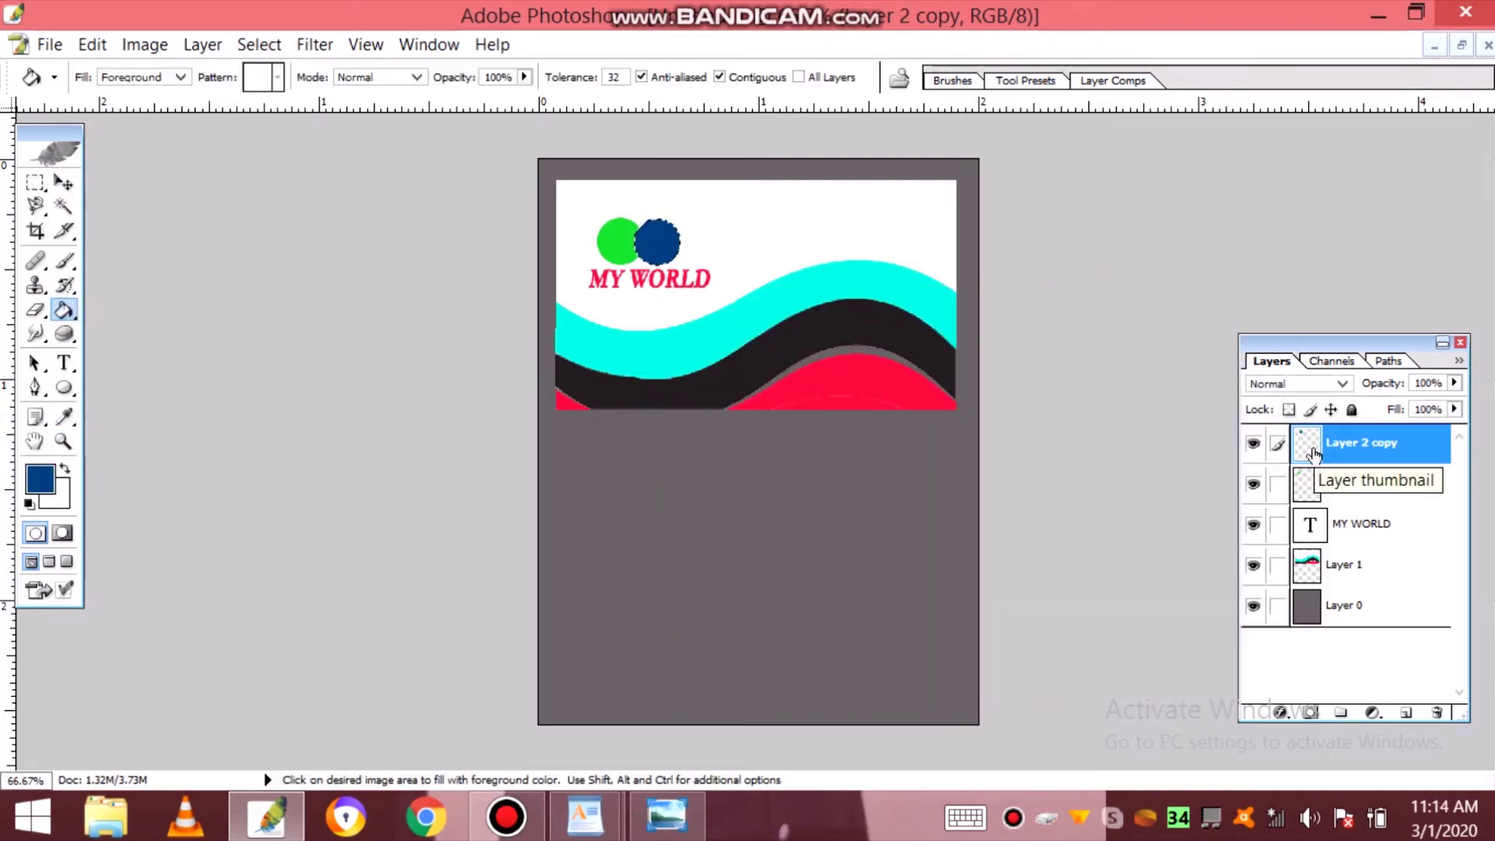
ctrl+click(1312, 450)
key(Return)
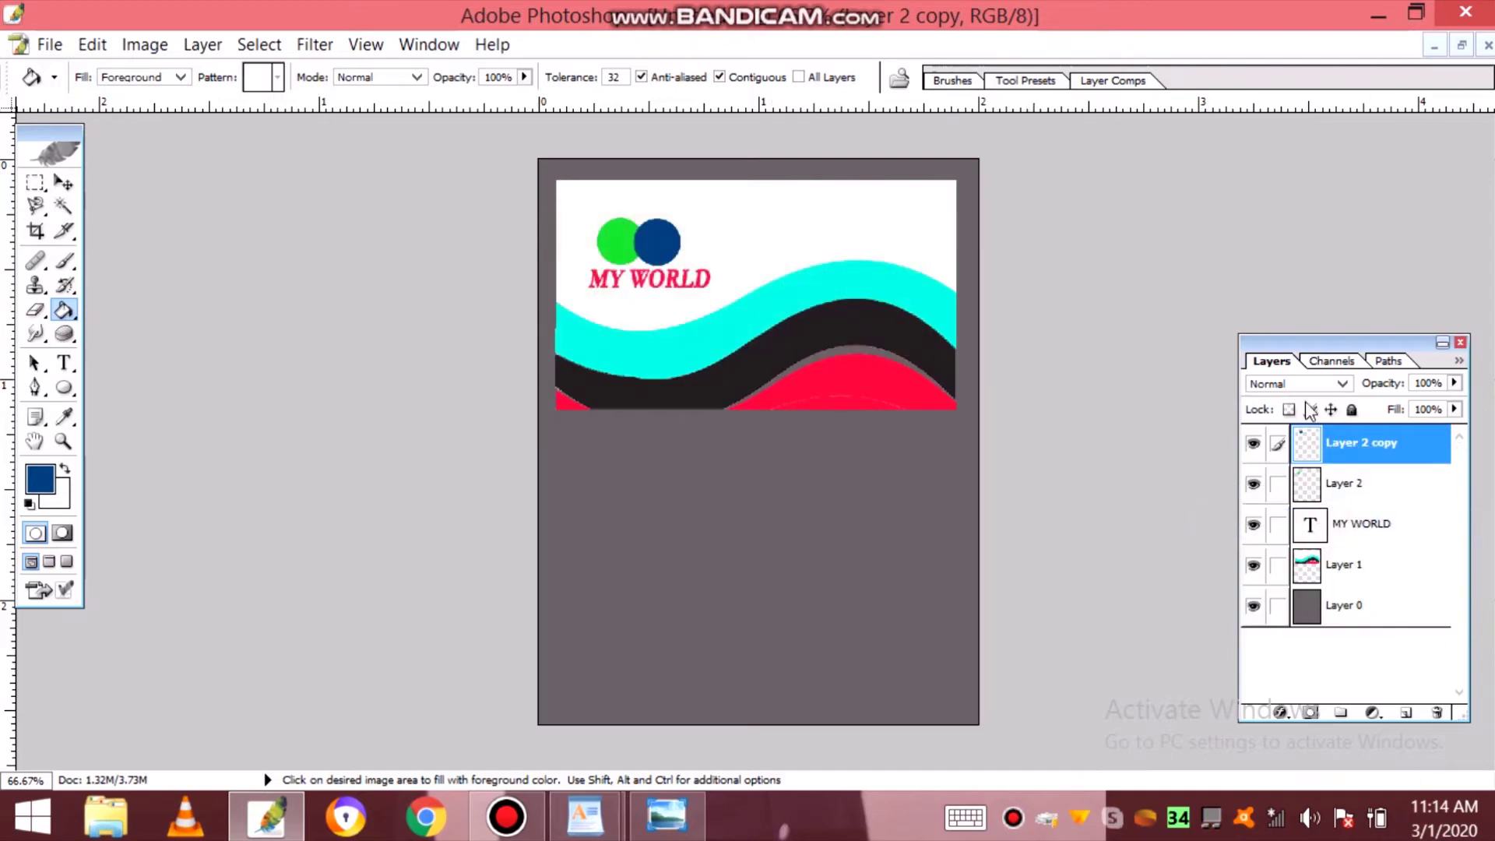
- Duplicate Layer 2 copy and place the new circle above and between the green and blue circles
right_click(1370, 442)
click(1277, 151)
key(Return)
click(64, 183)
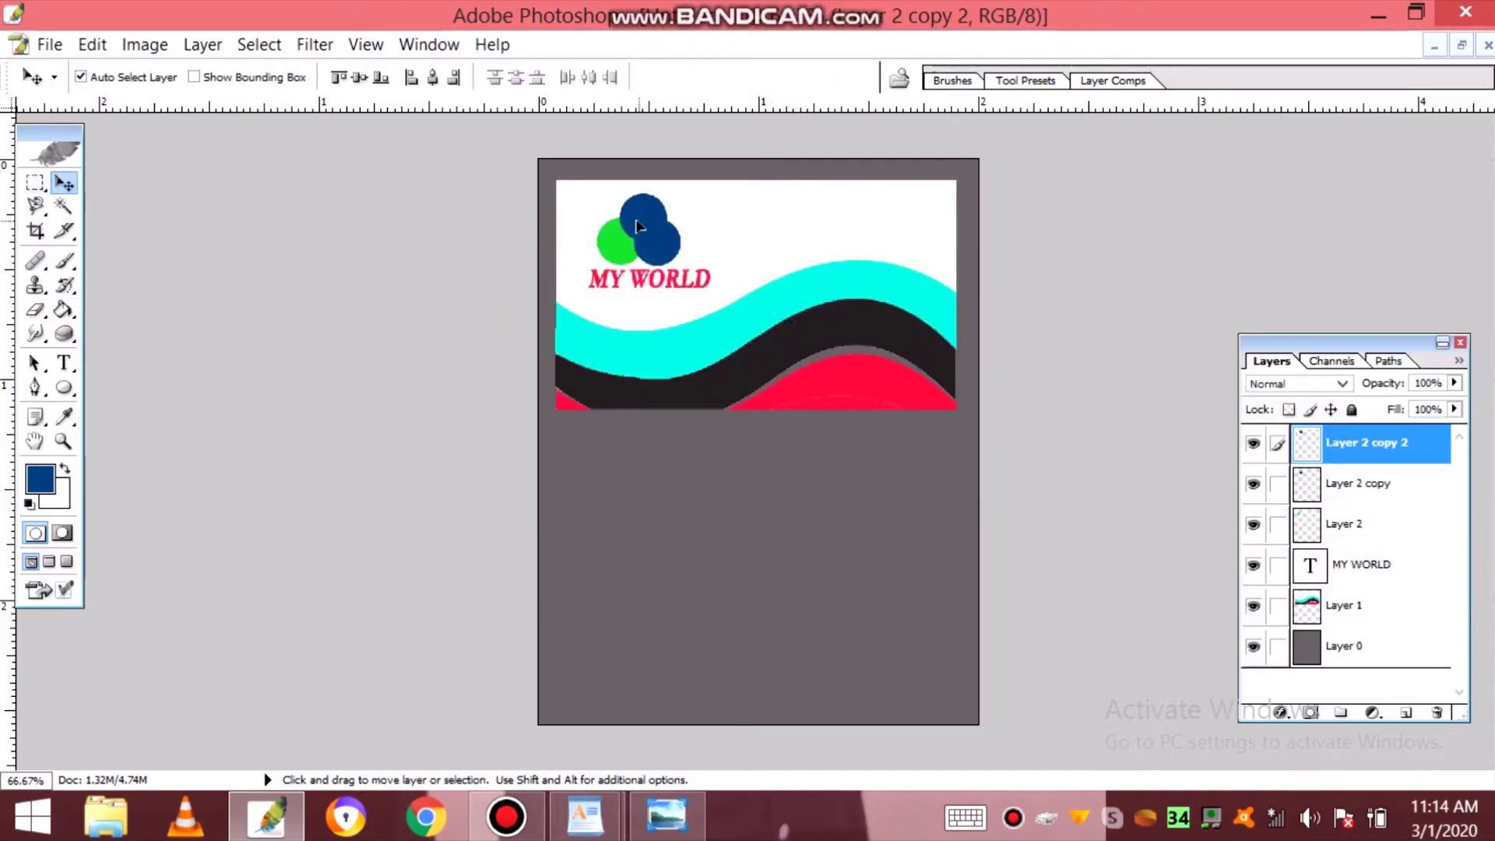
- Load the top circle's transparency as a selection and fill it with dark red
ctrl+click(1296, 438)
click(48, 489)
drag(987, 394, 987, 363)
click(1157, 347)
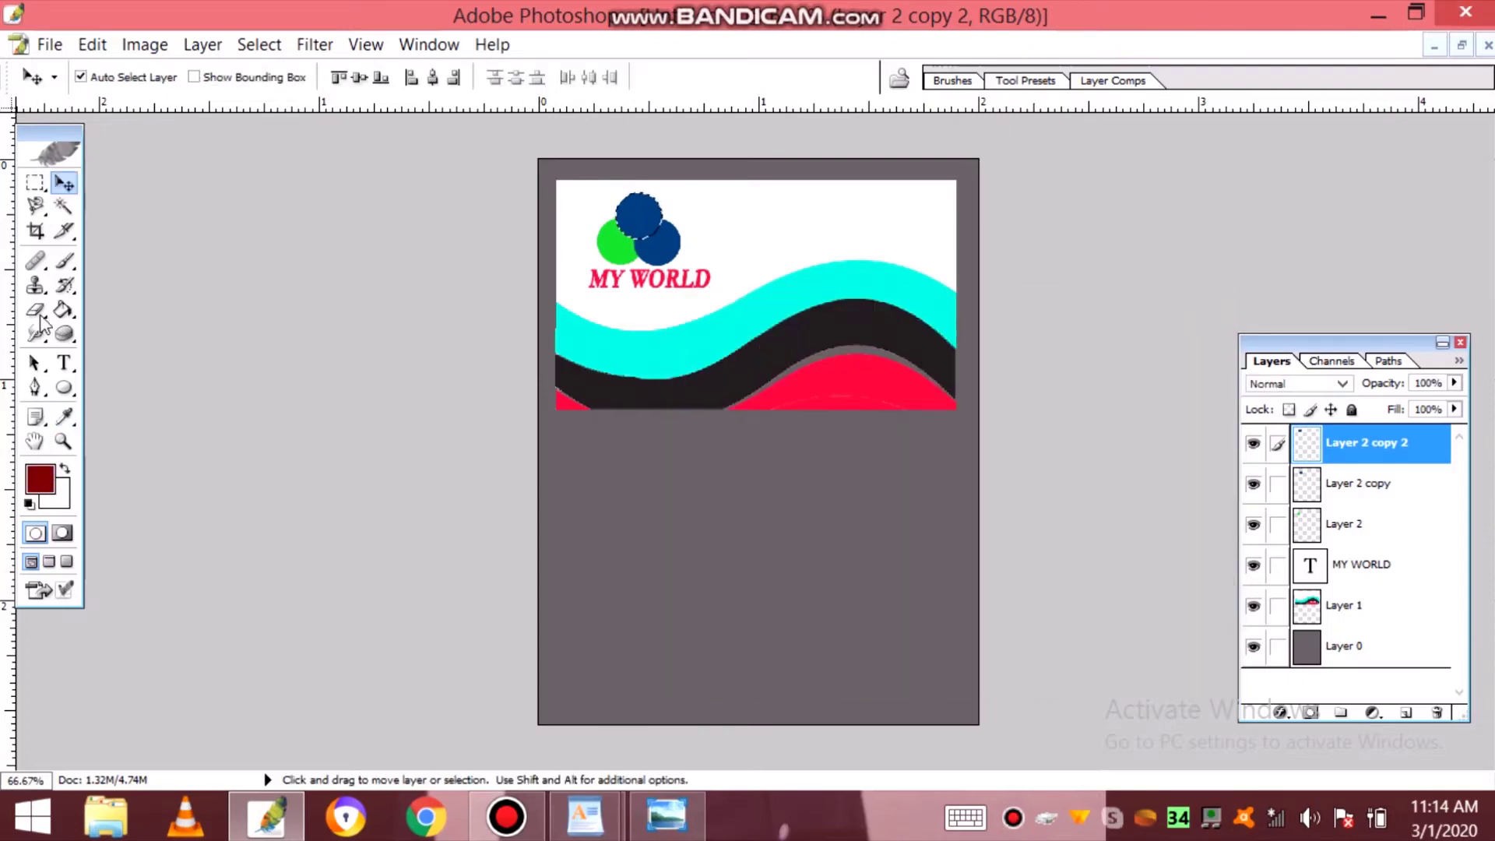
key(g)
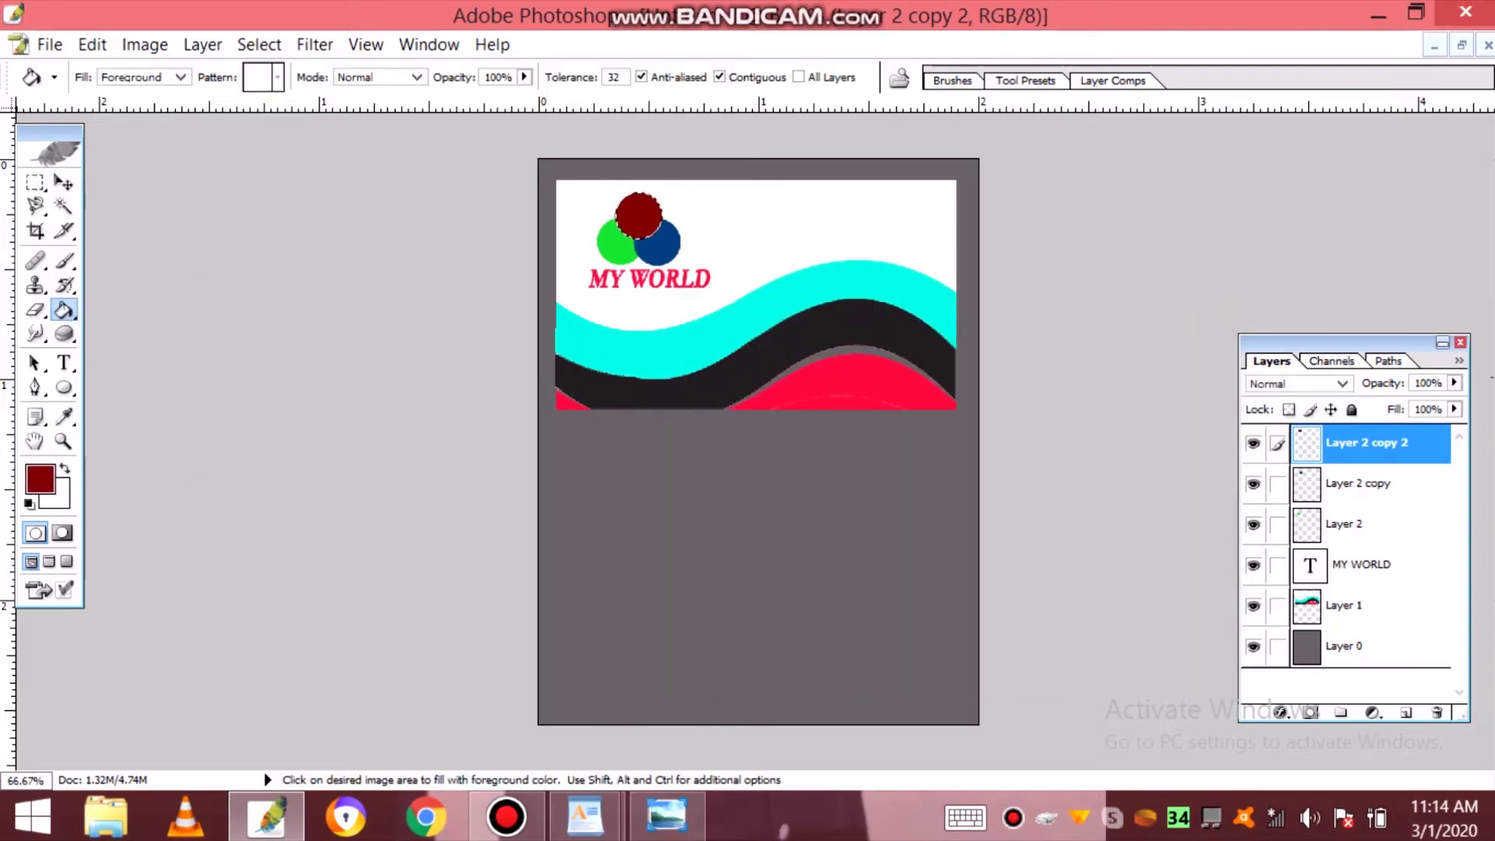
- Lower the dark red circle's layer opacity to 75% and clear its selection by subtracting its transparency mask
click(1382, 482)
right_click(1307, 452)
click(1280, 529)
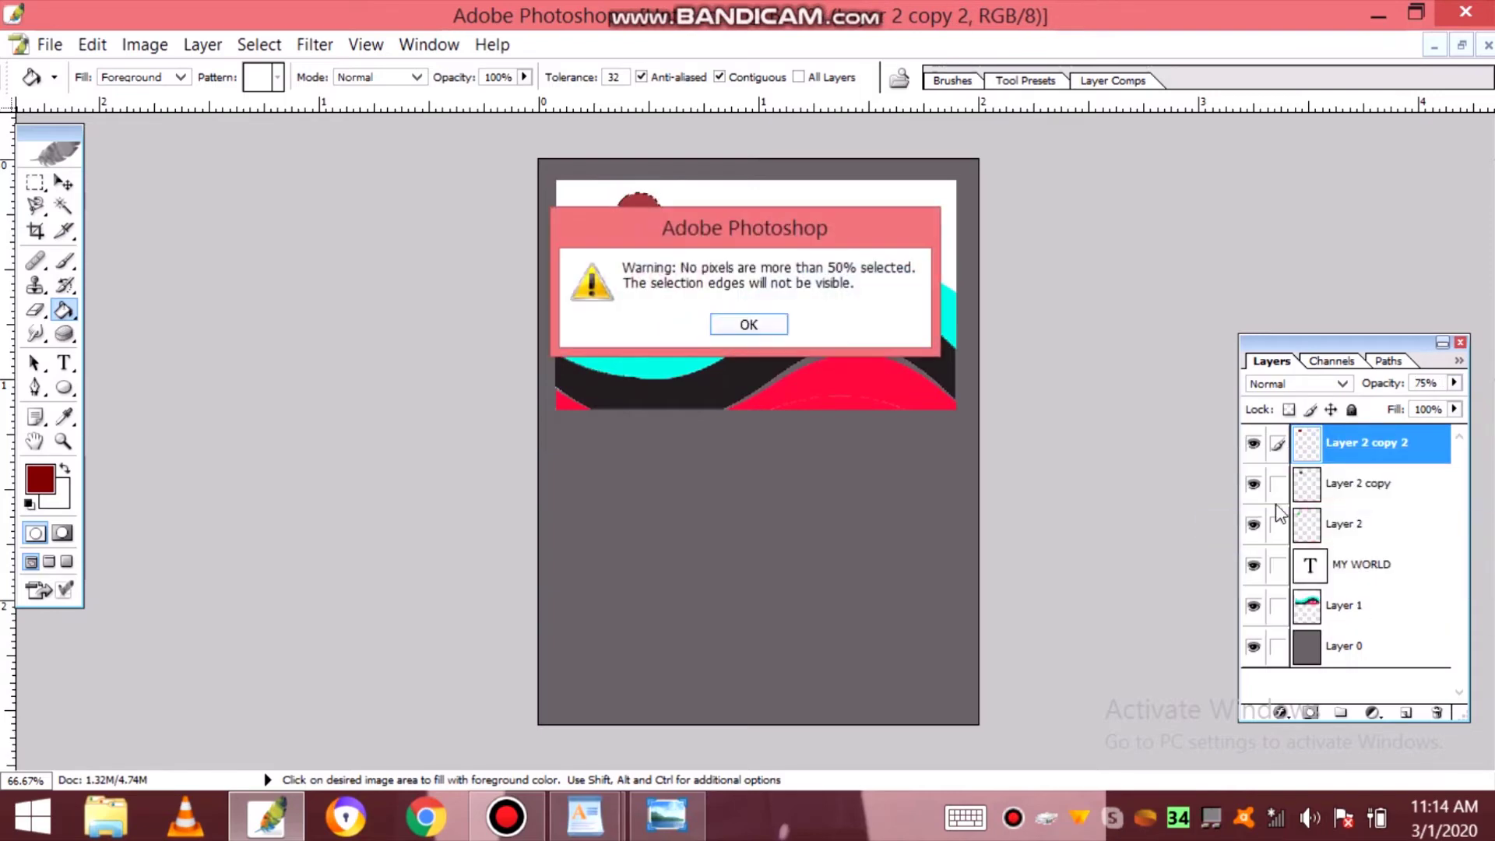
key(Return)
- Lower the blue circle's layer opacity and set the green circle's layer opacity to 71%
right_click(1302, 490)
click(1337, 516)
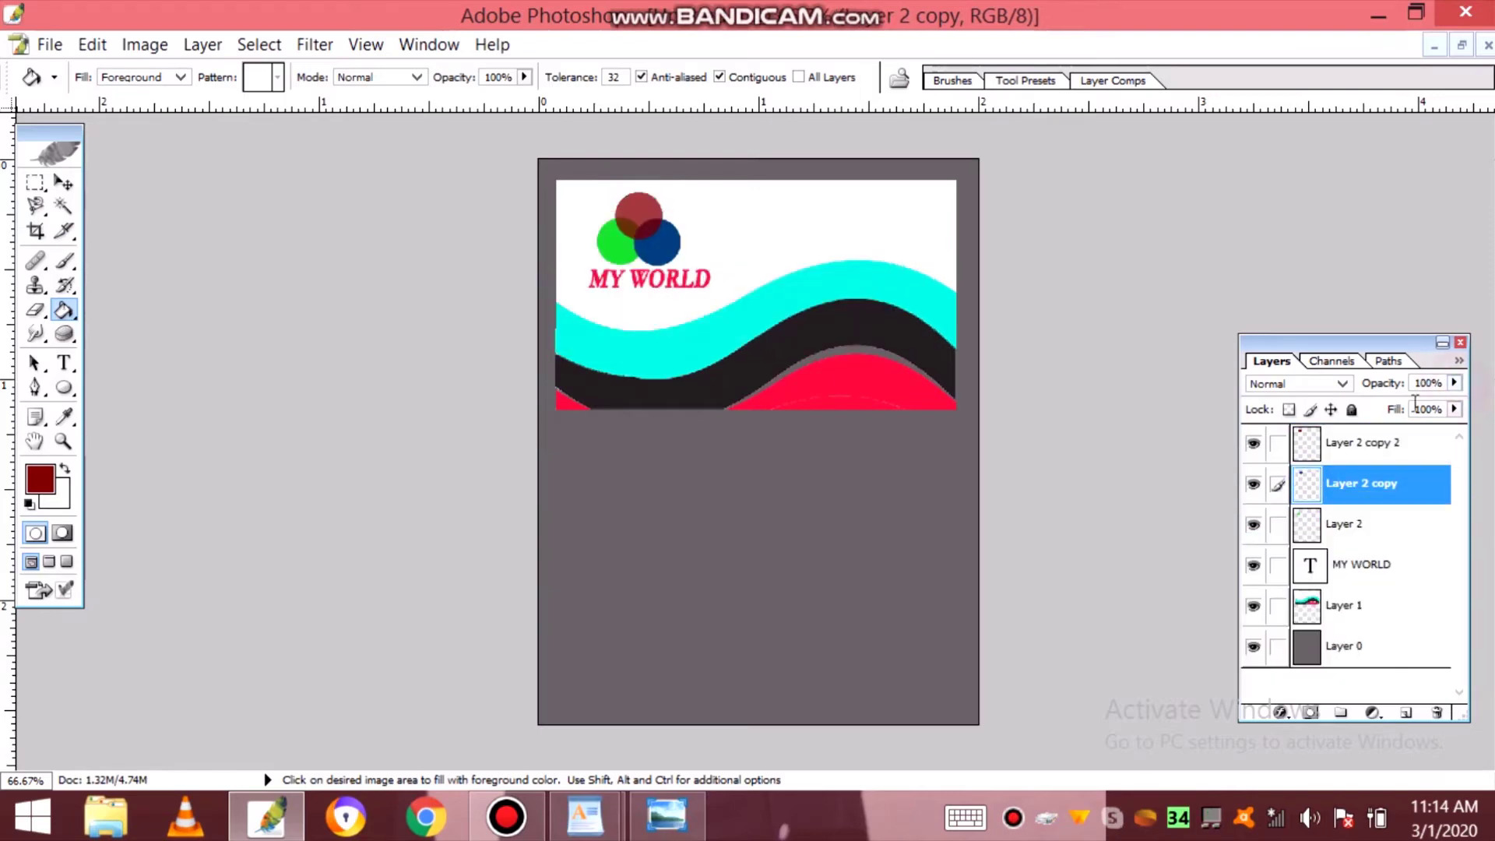
click(1453, 382)
click(1377, 523)
drag(1453, 382, 1422, 401)
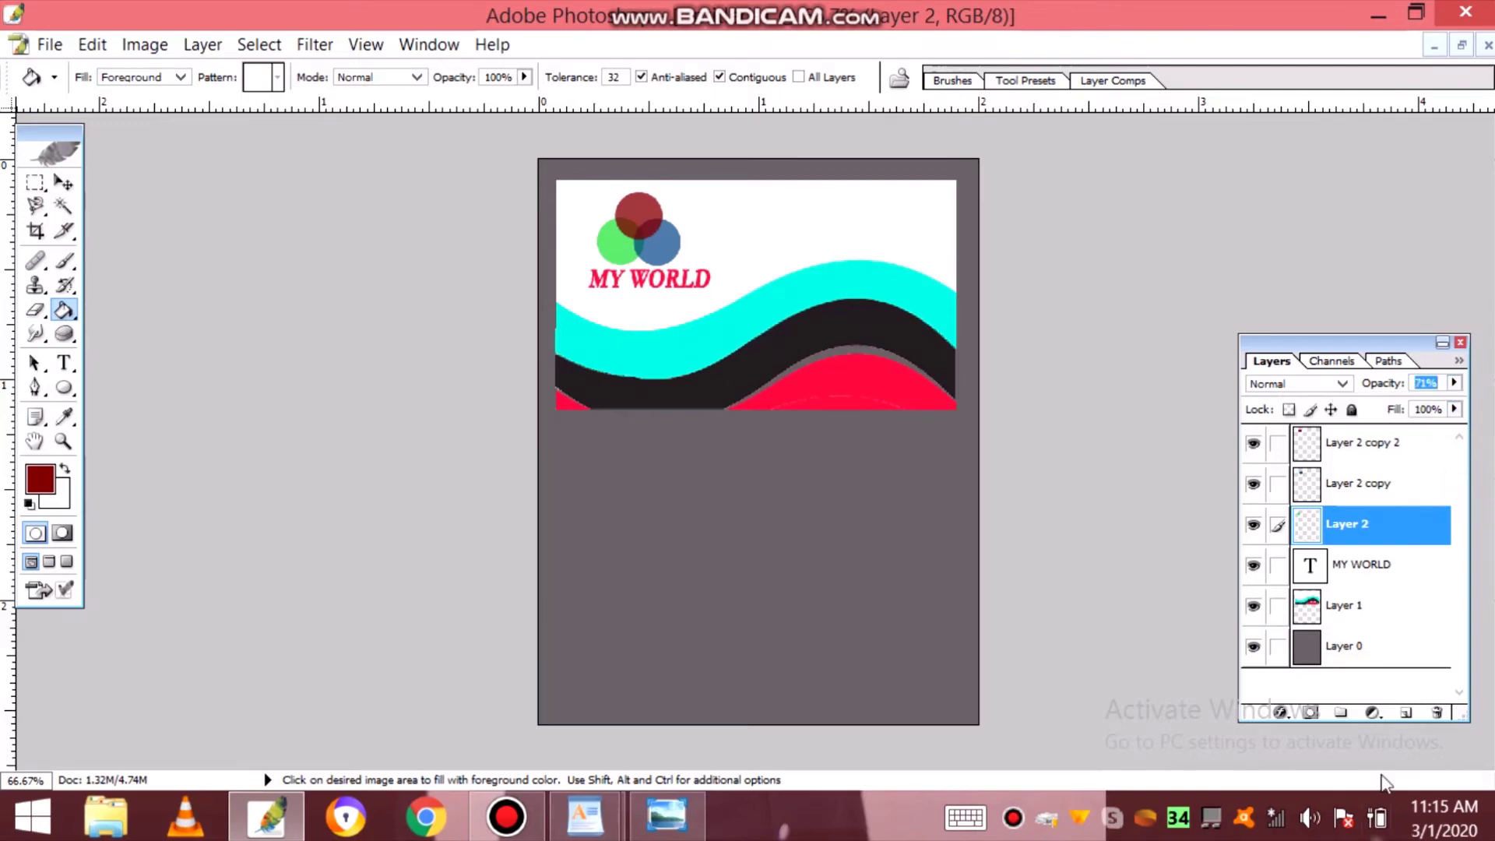
- Add a new layer above Layer 2 copy 2 and draw a card-sized rectangle selection below the first card
click(1382, 452)
click(1405, 712)
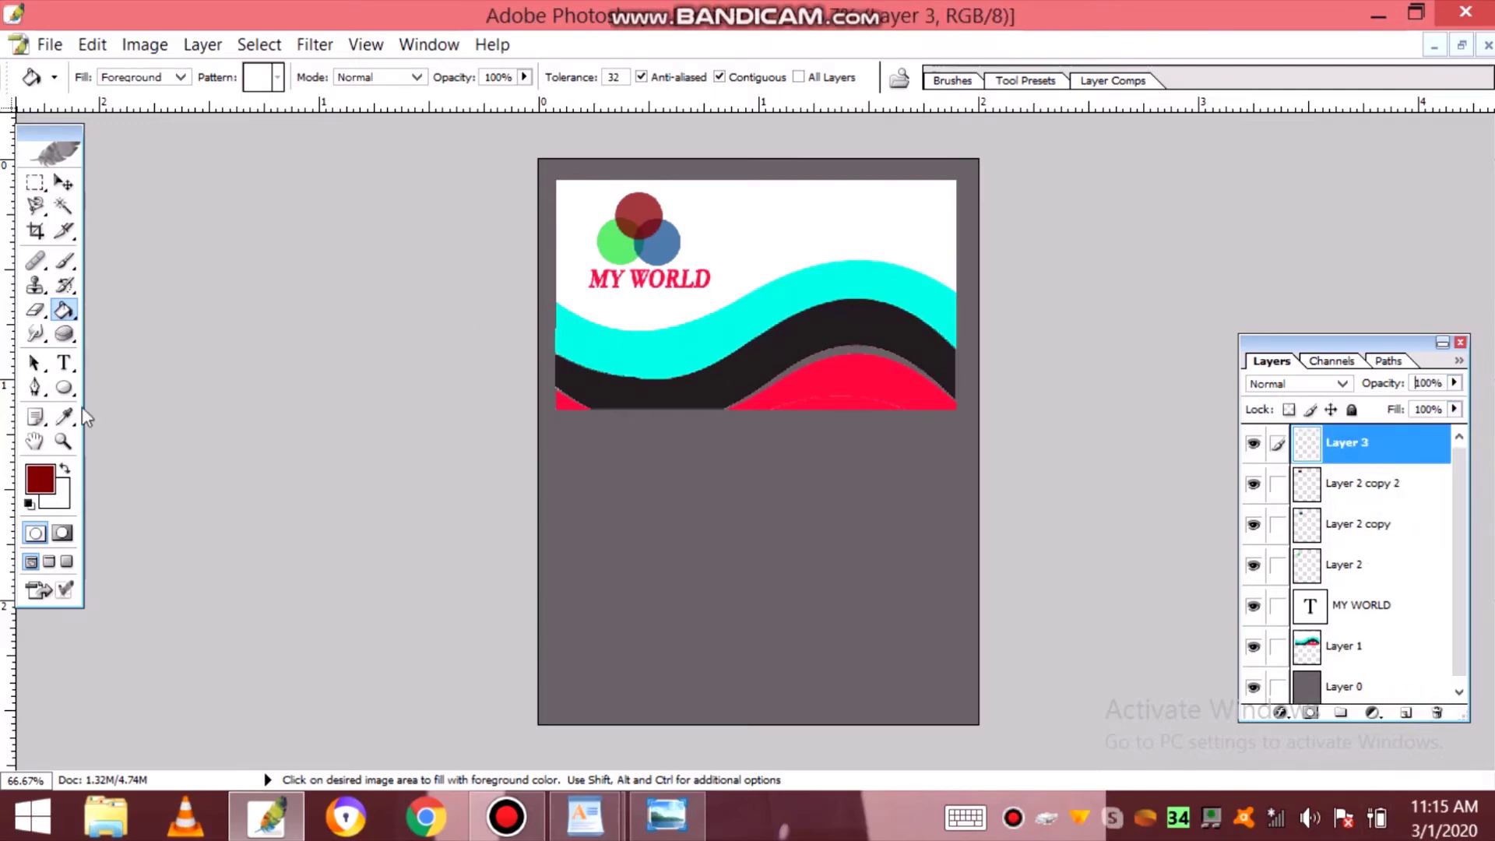
click(64, 387)
click(133, 384)
drag(766, 504, 955, 636)
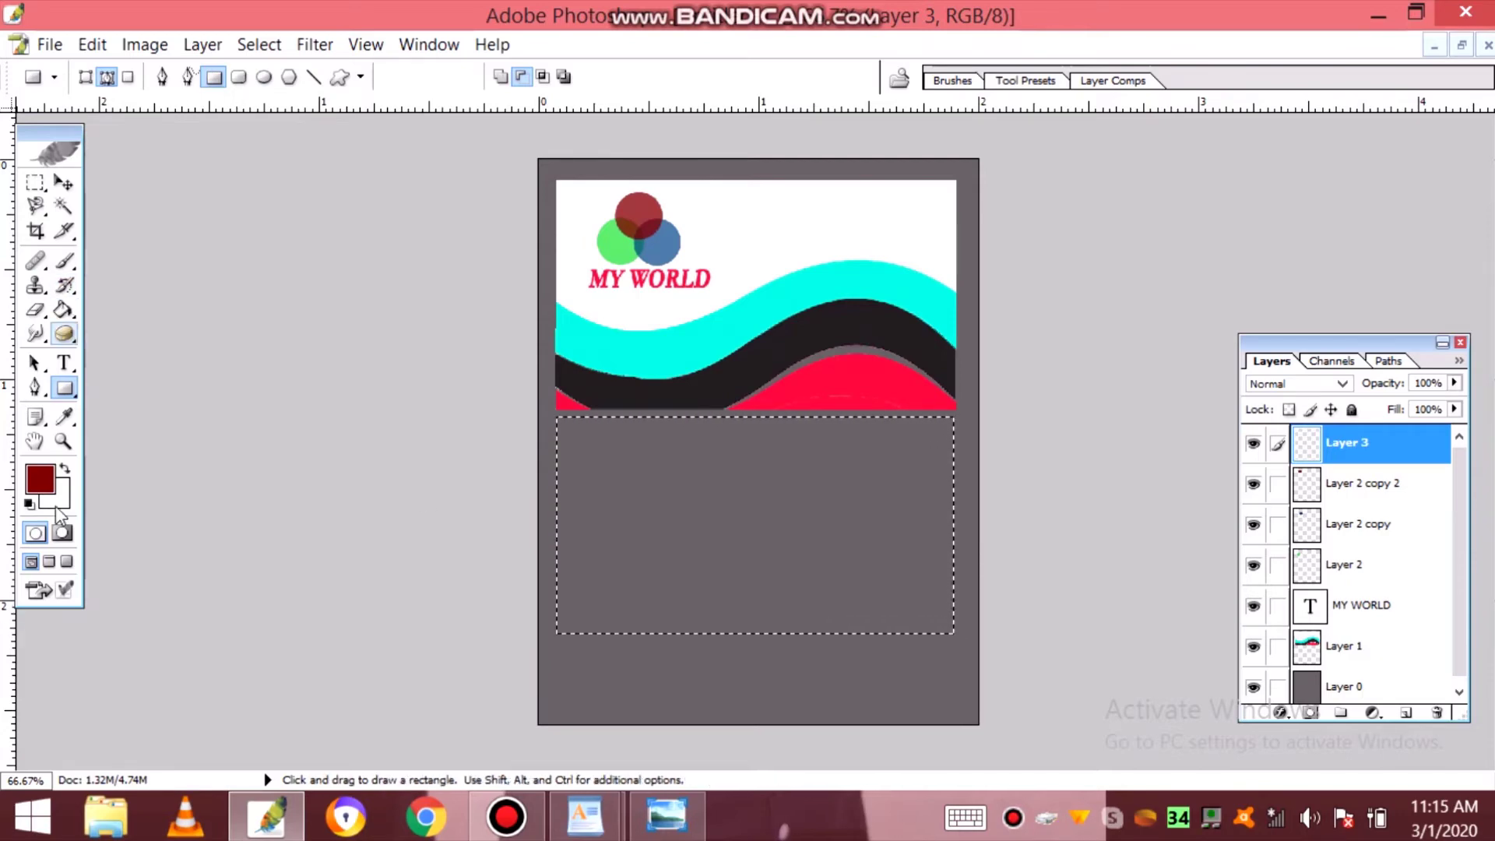
- Set the foreground colour to white and fill the rectangle selection with it
click(39, 478)
click(685, 364)
click(1158, 350)
click(65, 309)
click(791, 570)
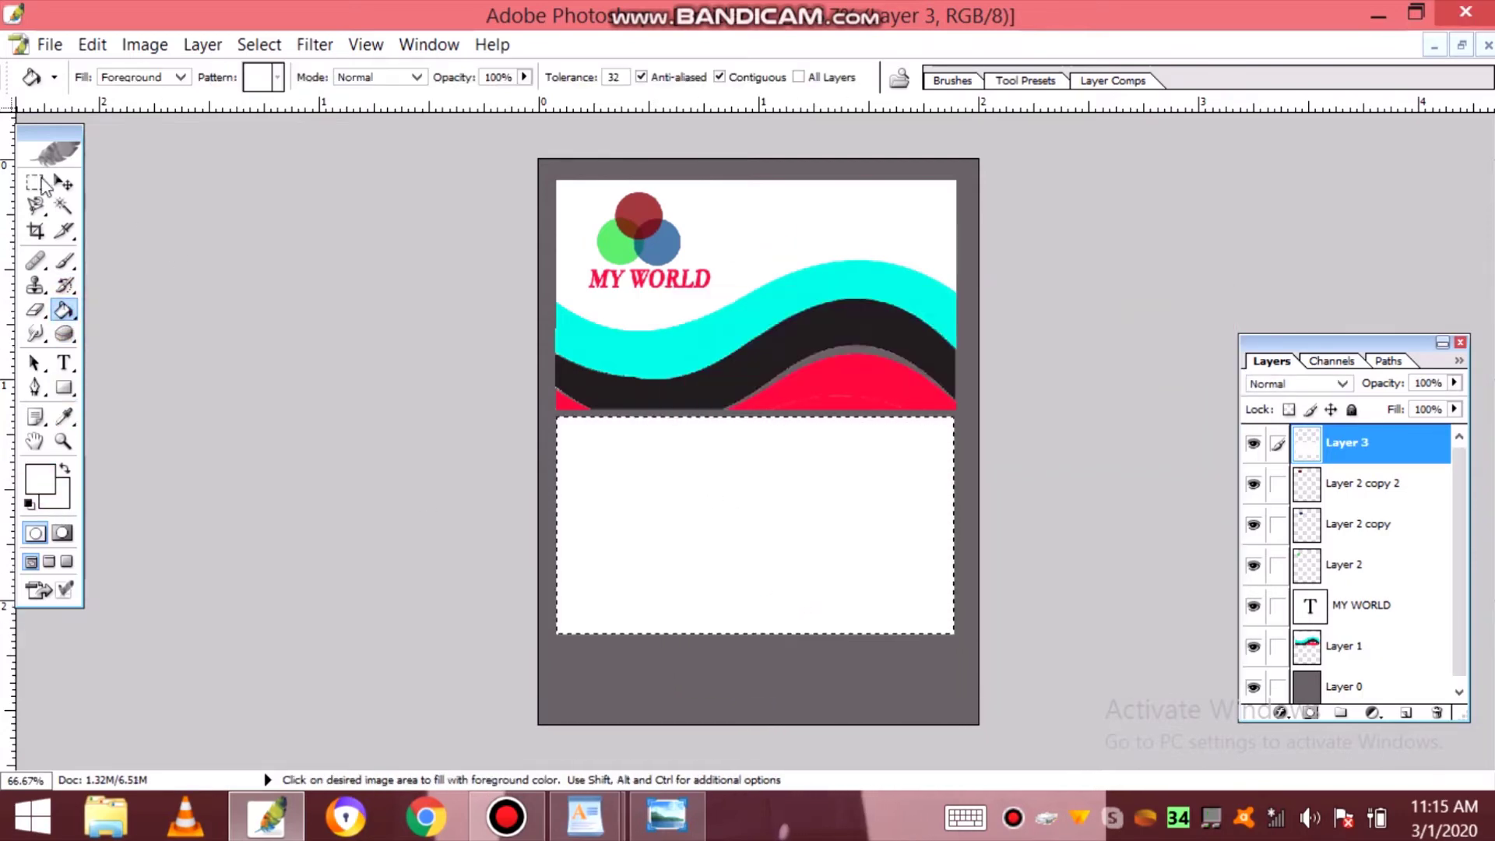
- Move the white rectangle down, scale it to line up with the upper card's edges, and clear its selection
click(64, 182)
drag(686, 509, 681, 547)
key(ctrl+t)
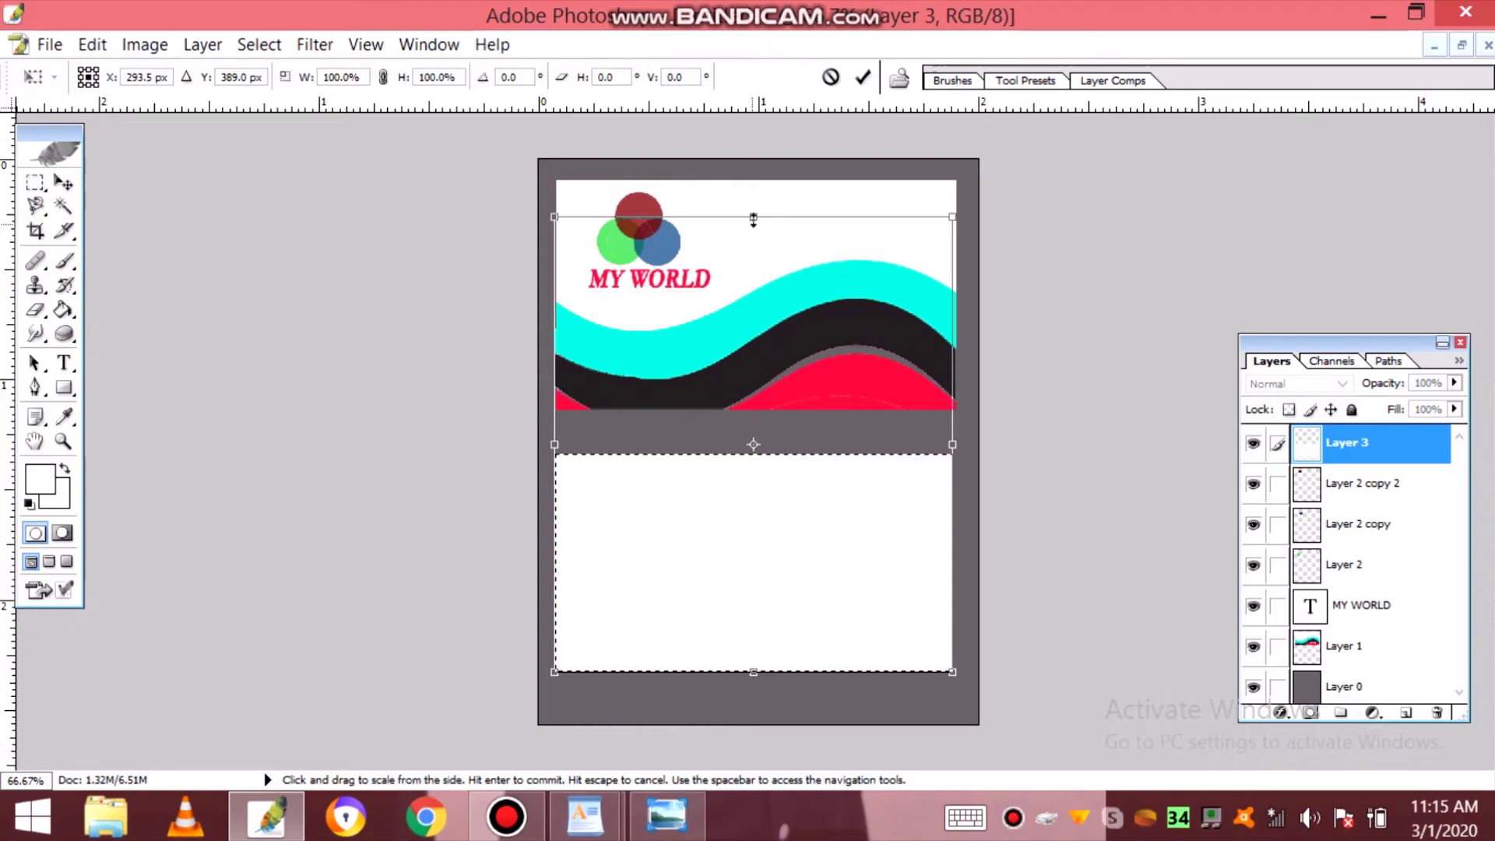
drag(752, 218, 753, 202)
drag(545, 434, 547, 436)
drag(745, 574, 751, 574)
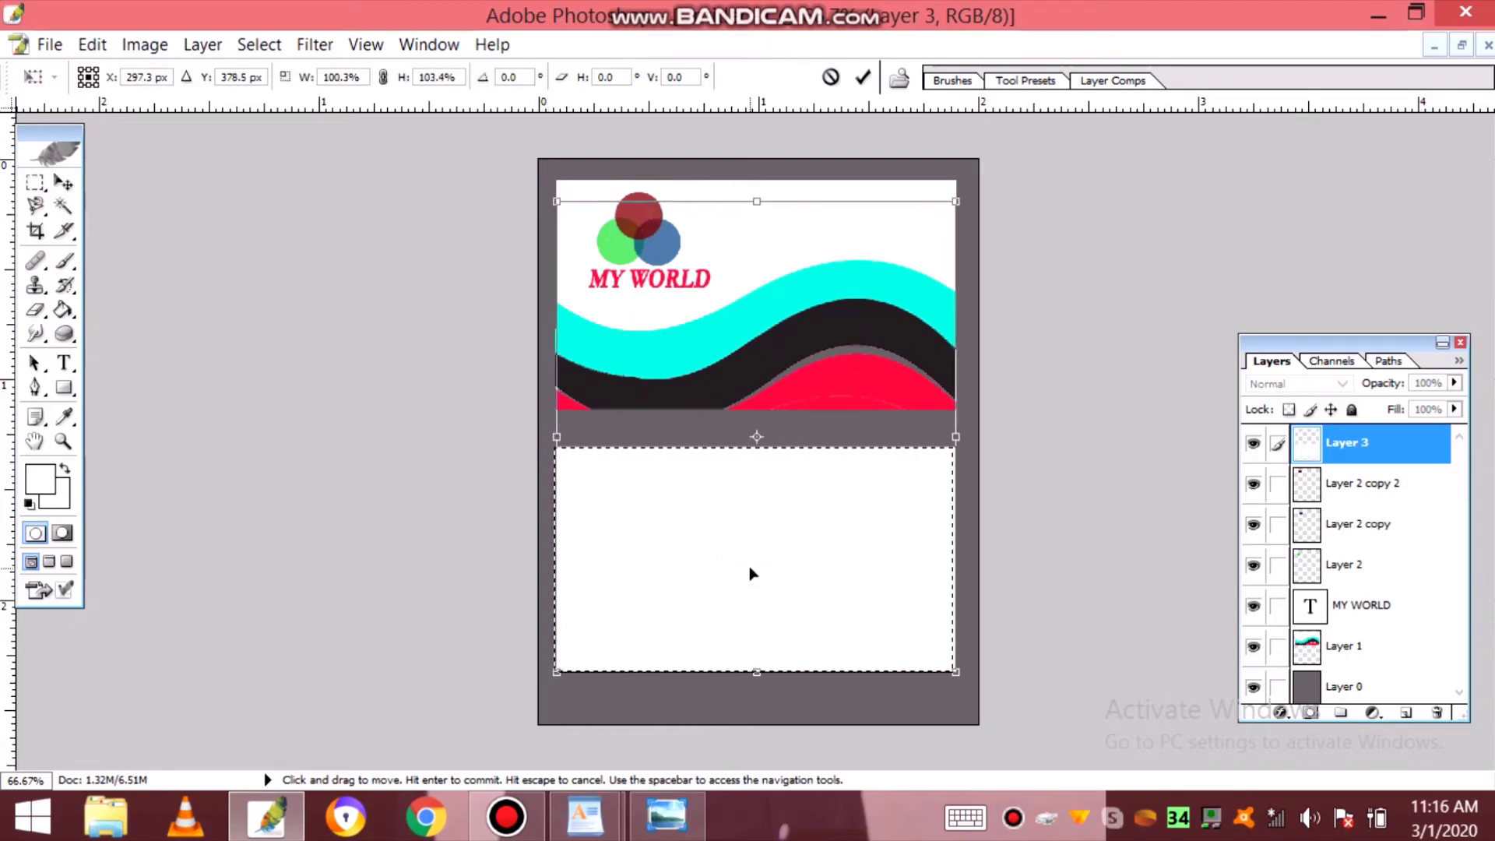
drag(757, 670, 759, 676)
key(Return)
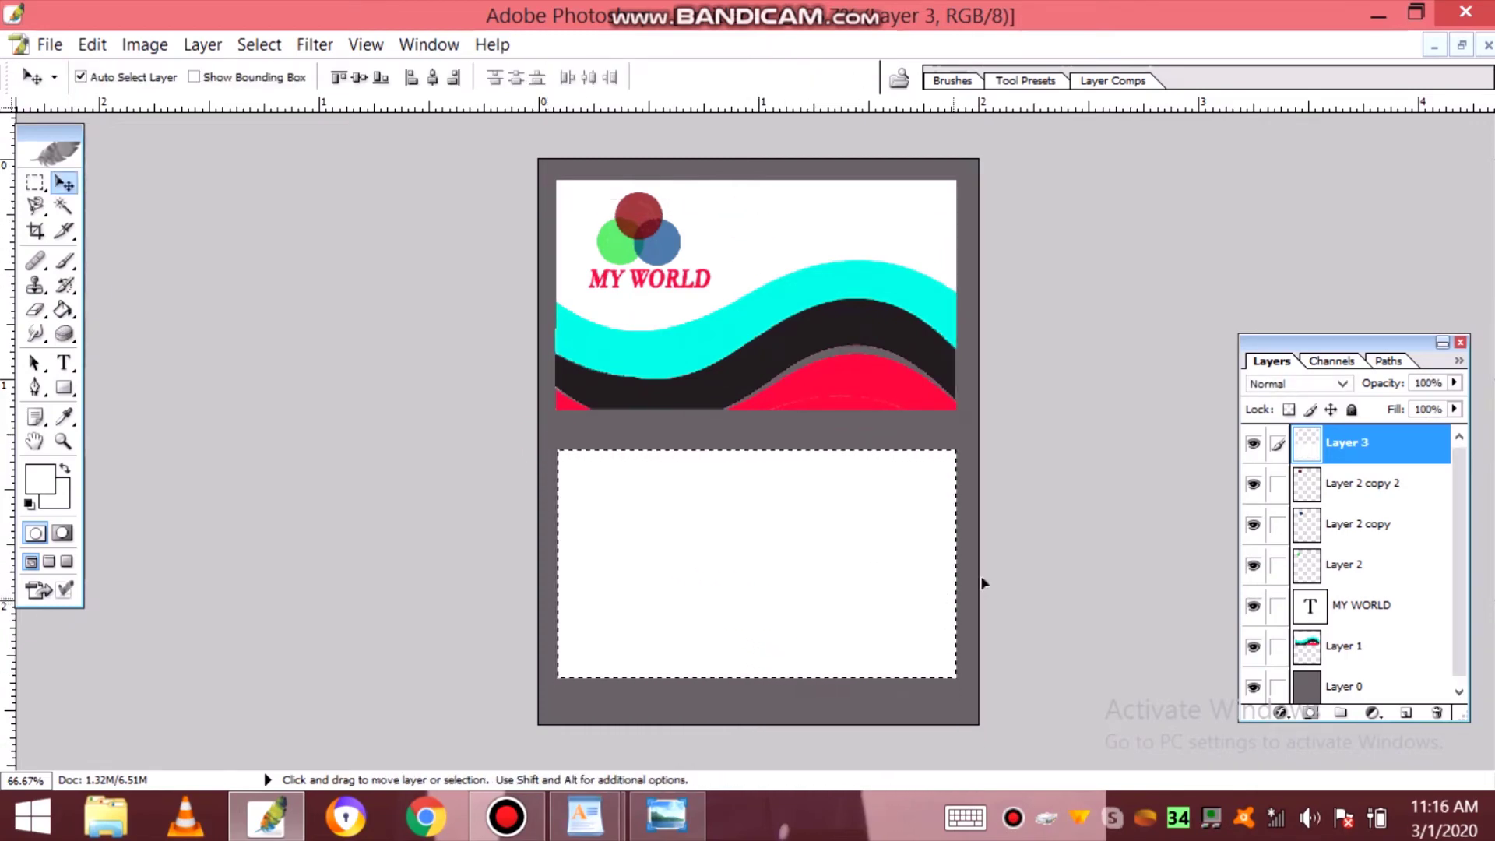
right_click(1306, 448)
click(1300, 470)
key(Return)
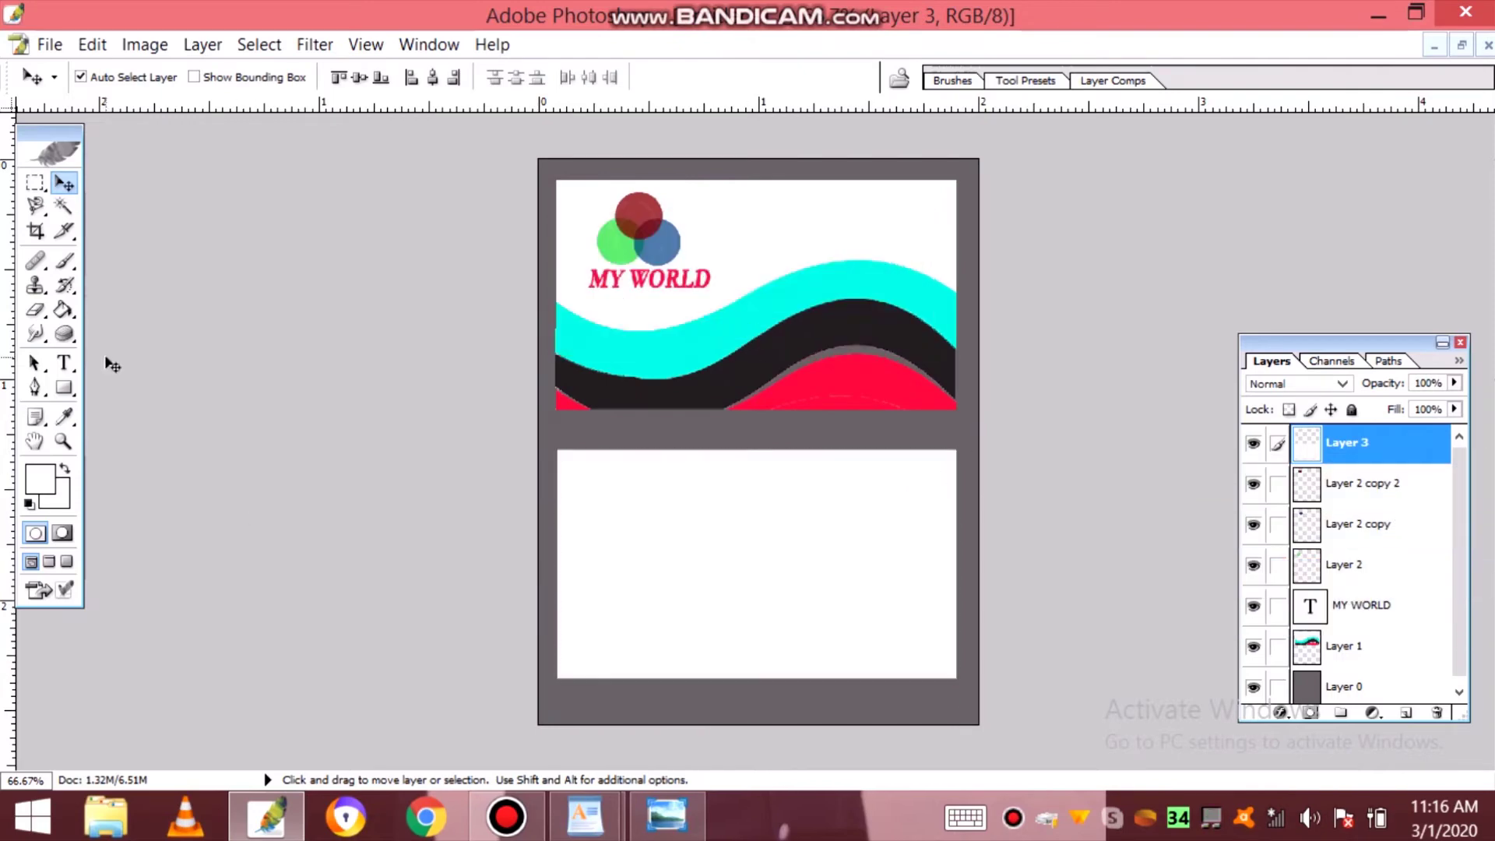
- Draw a wave custom shape path across the lower white card
click(62, 388)
click(471, 77)
key(Return)
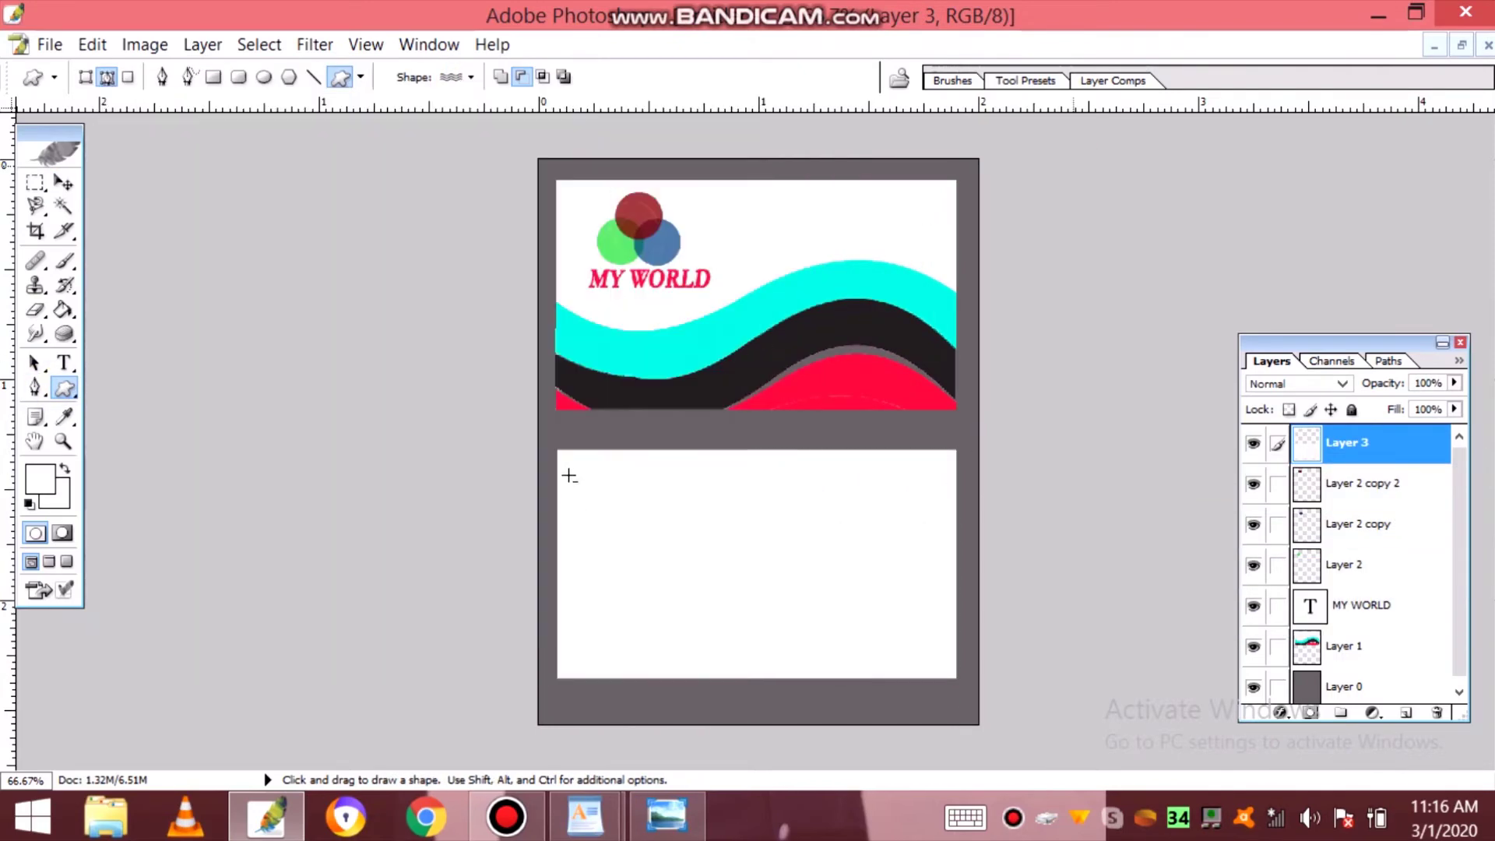
drag(578, 430, 1052, 665)
- Rotate the wave path about -90.3°, scale its width to 184.1%, position it over the lower card's left edge, and turn it into a selection
key(ctrl+t)
drag(1099, 397, 796, 511)
drag(775, 556, 484, 597)
drag(468, 347, 468, 21)
drag(516, 285, 538, 426)
drag(535, 158, 534, 90)
drag(531, 395, 534, 304)
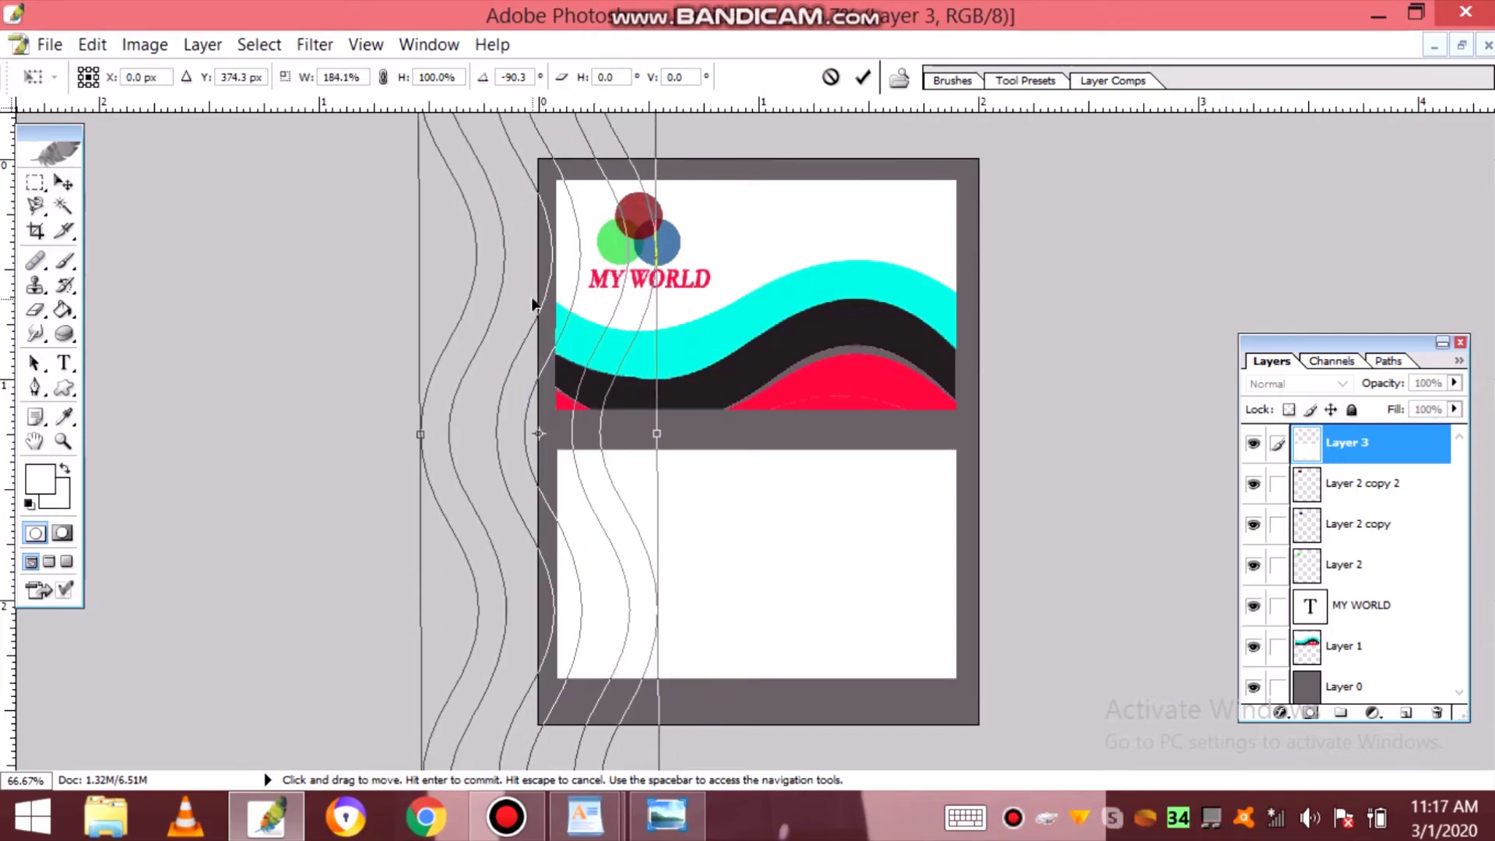
key(Return)
key(ctrl+Return)
- Set the foreground colour to turquoise 0CF9DA and fill the wave selection on the lower card
click(45, 481)
click(988, 510)
click(951, 371)
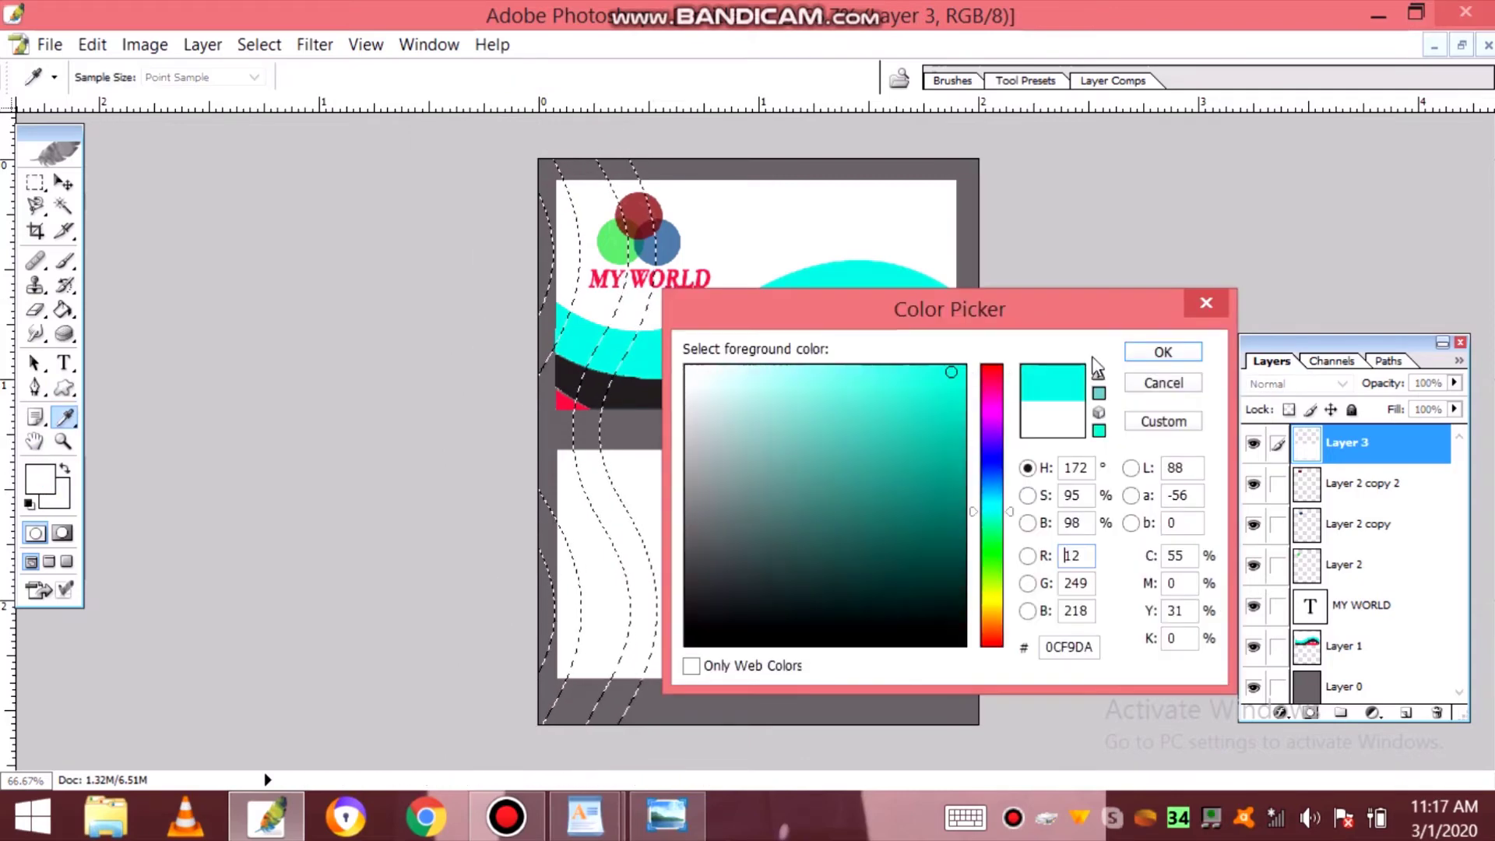
click(1163, 350)
key(g)
click(608, 537)
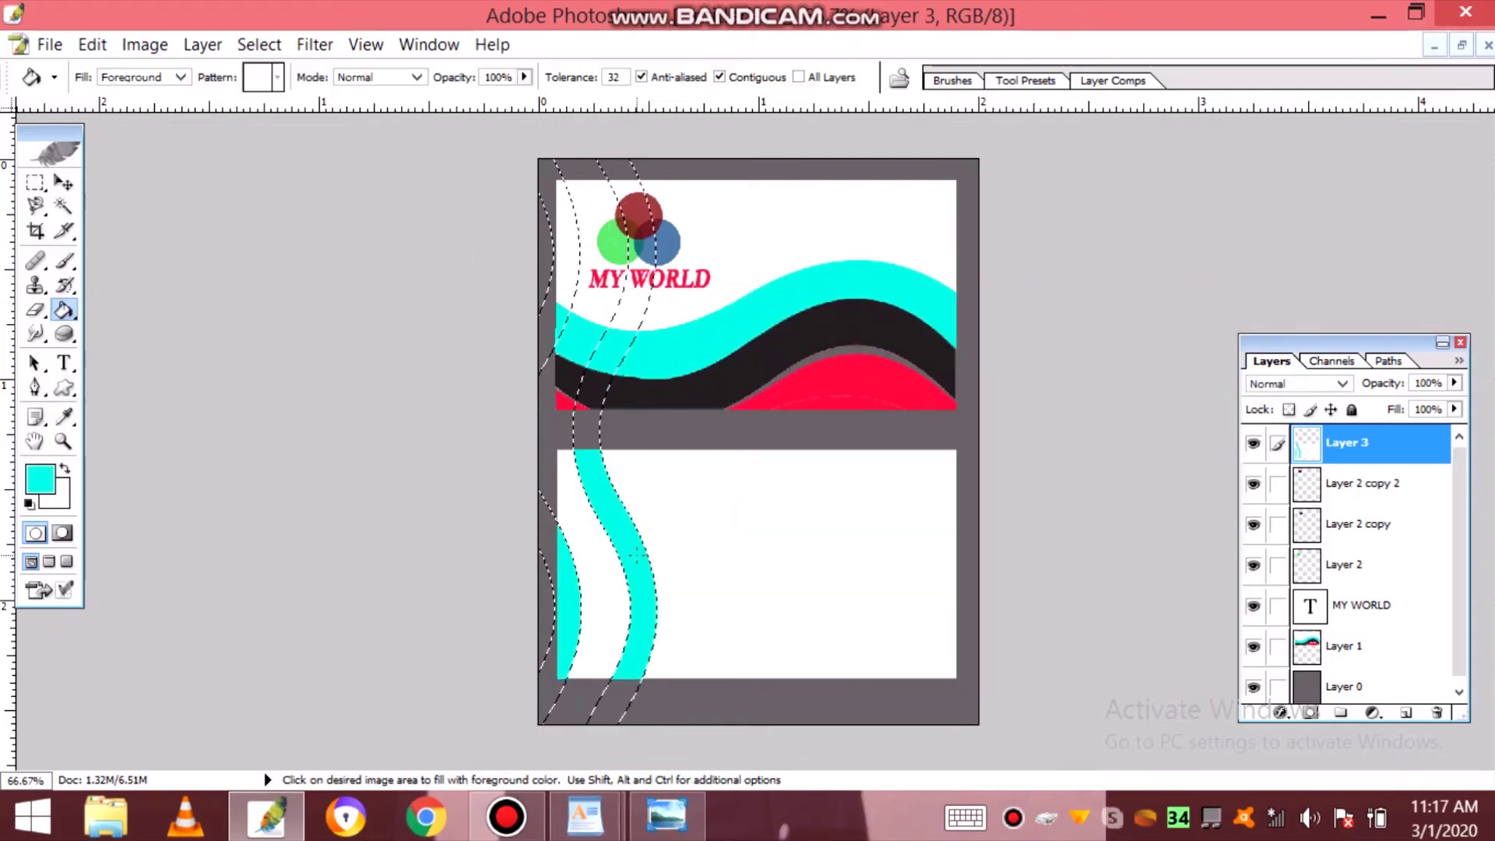
- Sample the crimson of the upper card and fill the wave piece at the lower card's left edge with it
click(39, 479)
click(626, 396)
click(569, 401)
click(1153, 351)
click(568, 596)
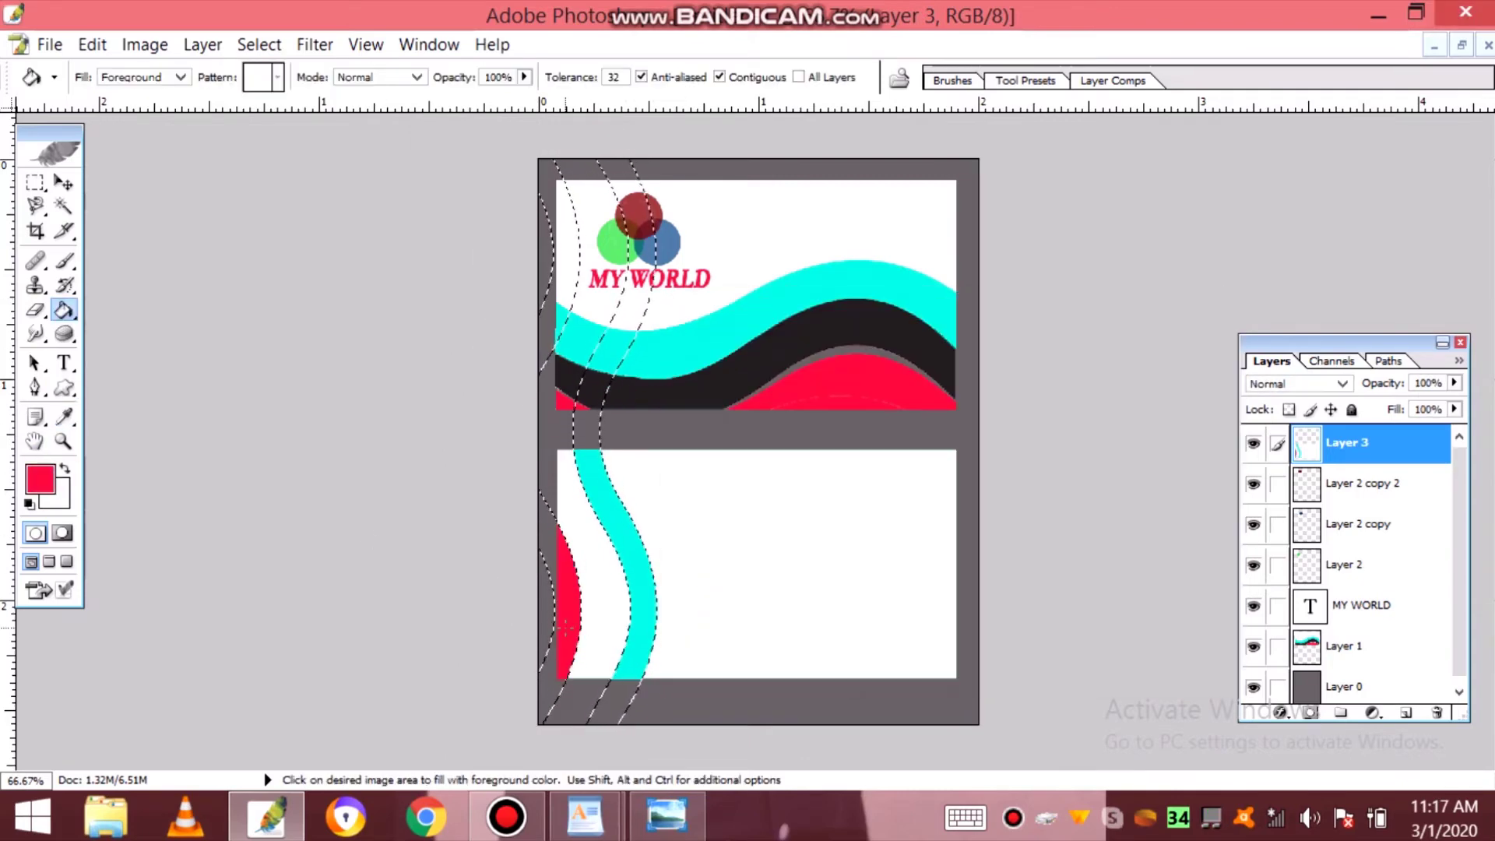
- Clear the wave selection by subtracting the transparency masks of Layer 3 and Layer 0
click(50, 485)
click(1160, 350)
right_click(1305, 438)
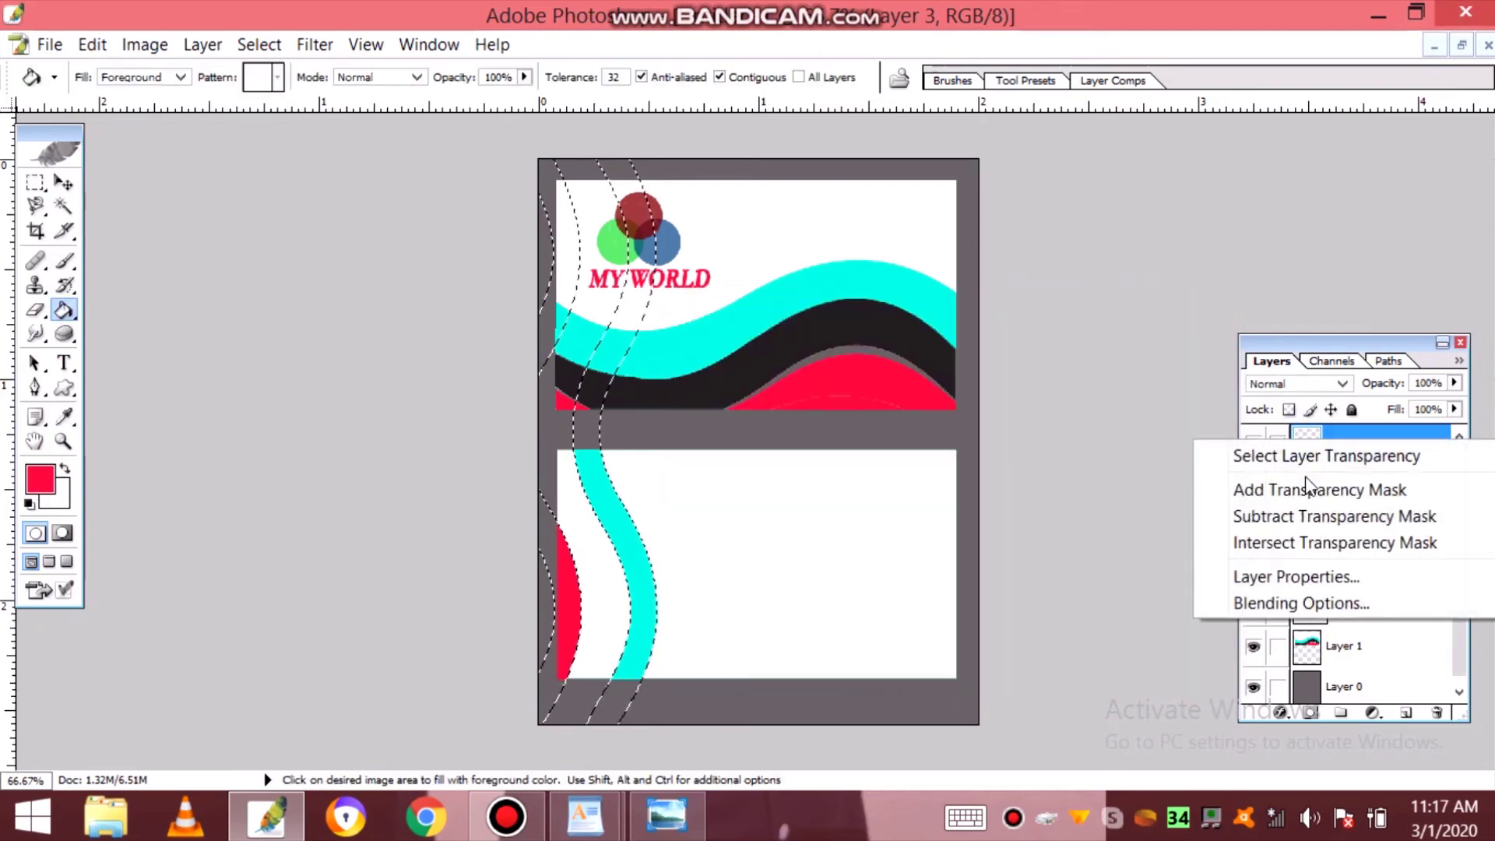
click(1305, 516)
right_click(1309, 686)
click(1294, 582)
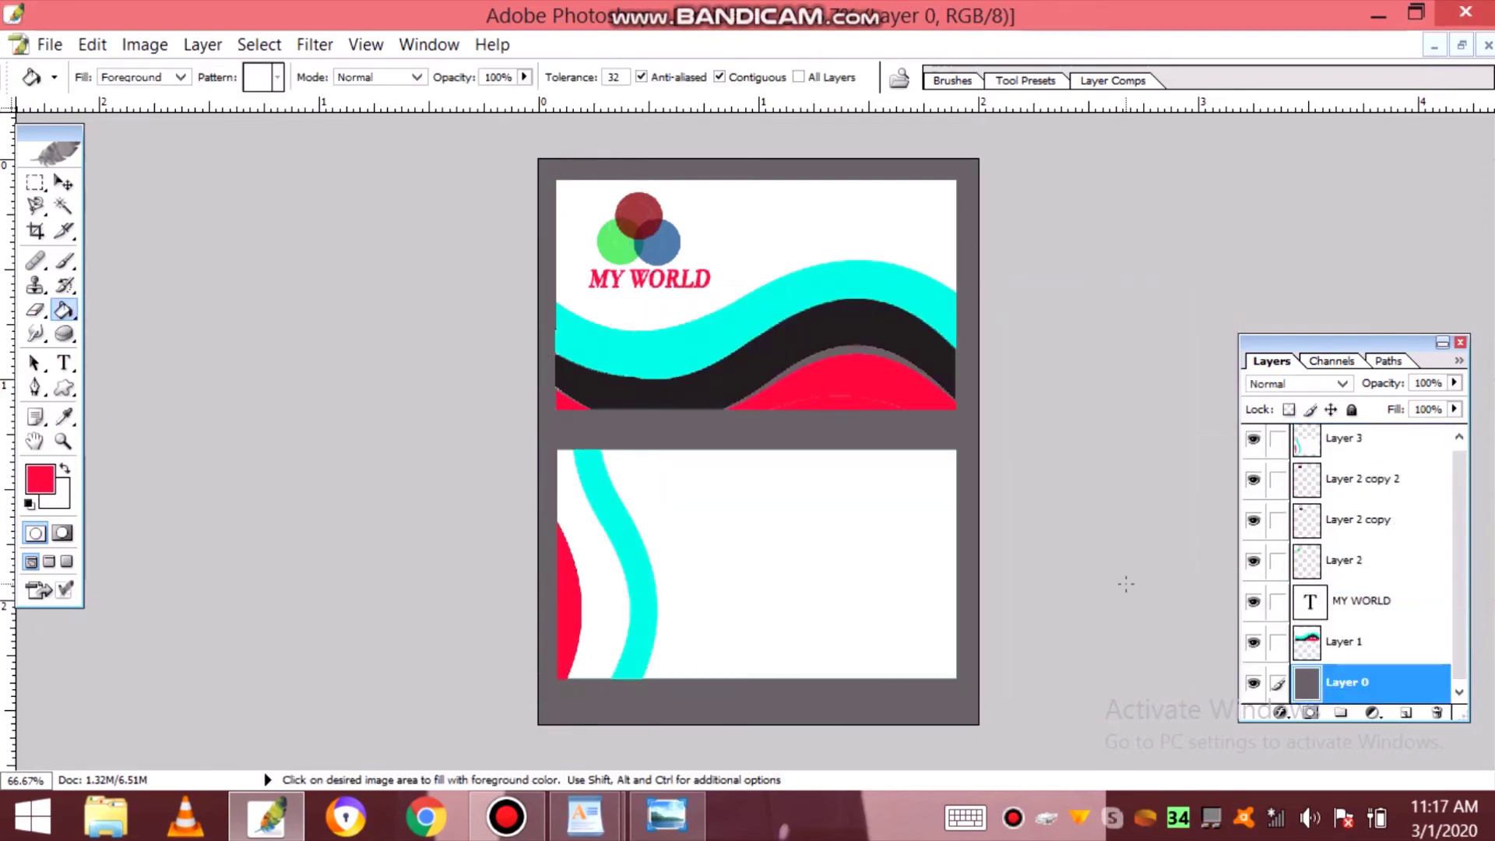
- Load Layer 3's transparency as a selection and open the foreground colour for editing
click(1306, 440)
right_click(1306, 440)
click(1329, 452)
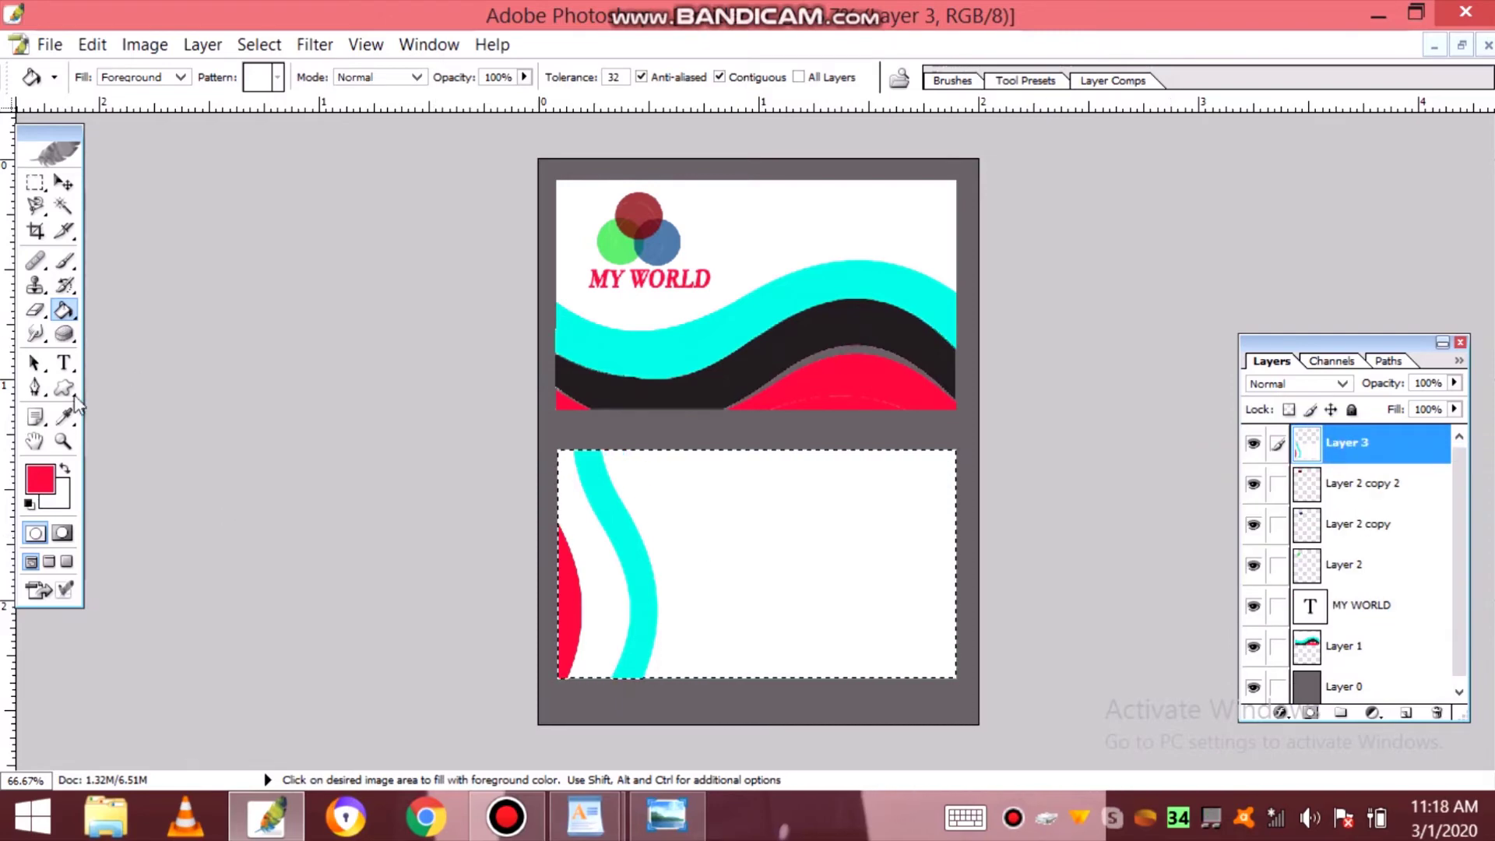
click(39, 479)
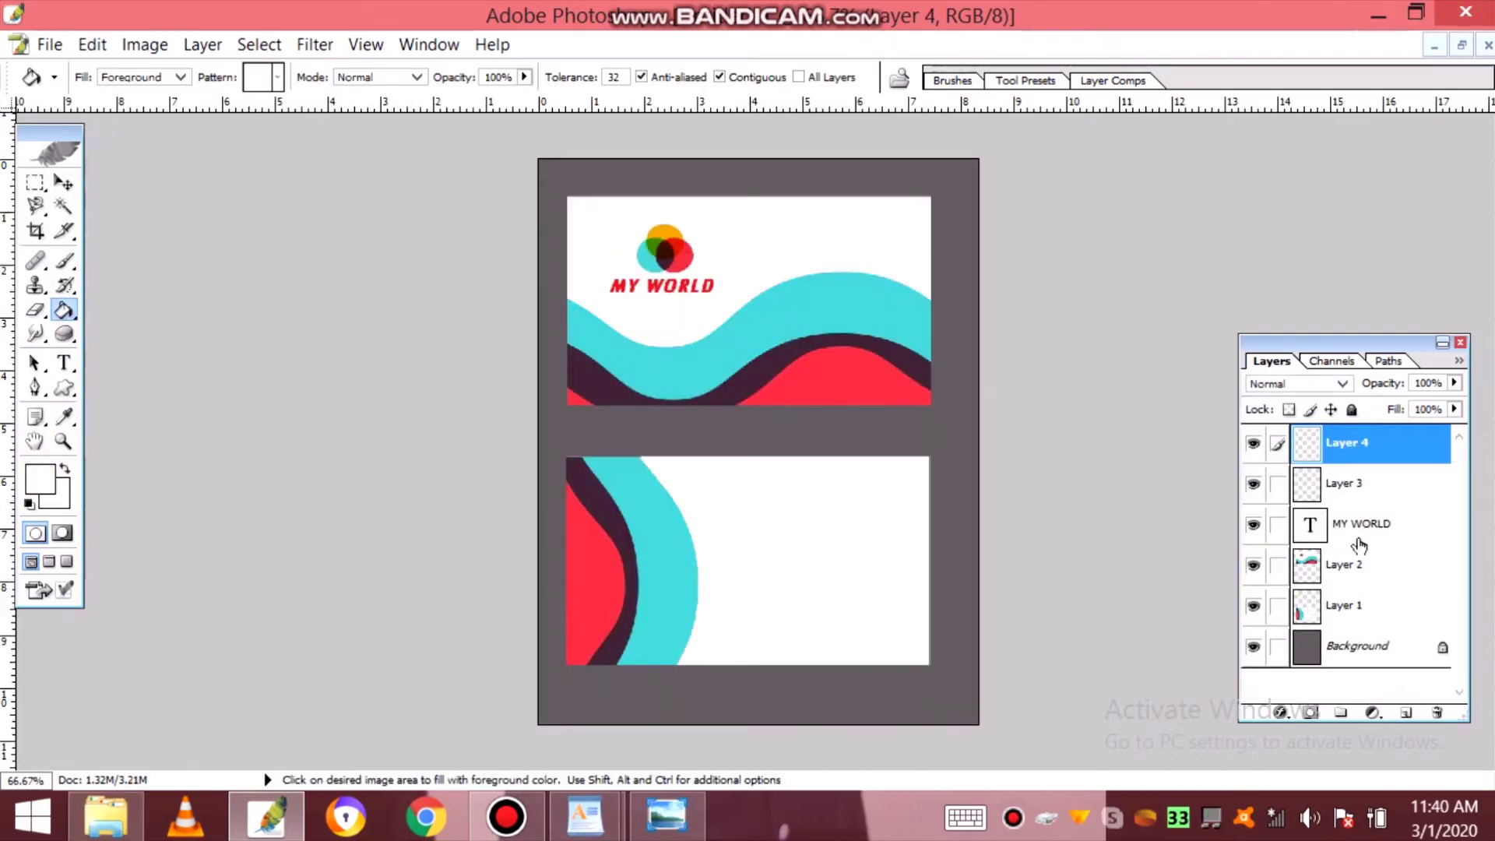
- On Layer 3, draw a small circular selection in the upper part of the lower card's white area
click(1353, 481)
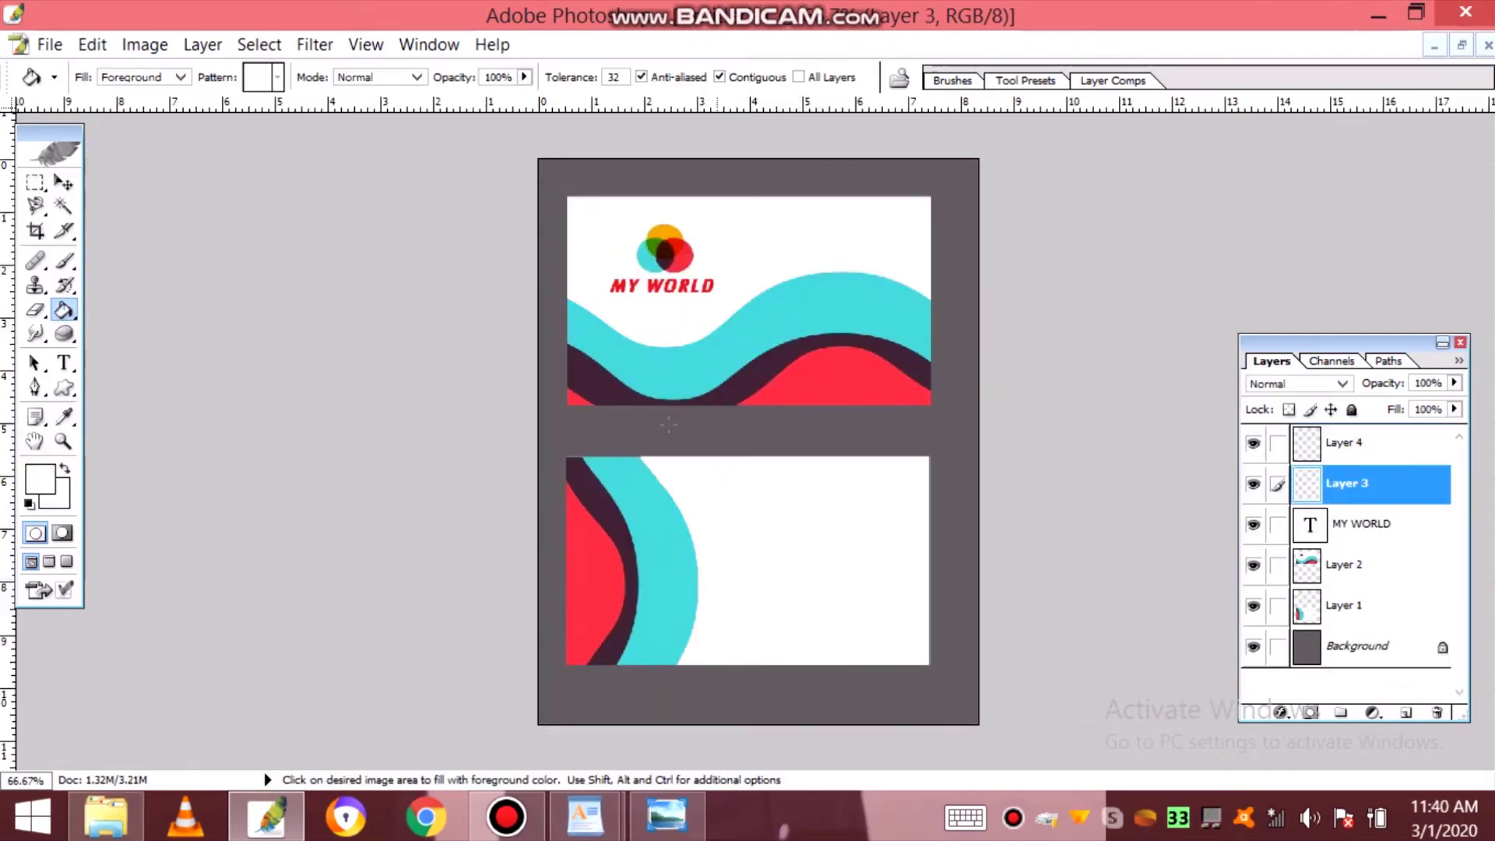
right_click(64, 387)
click(117, 428)
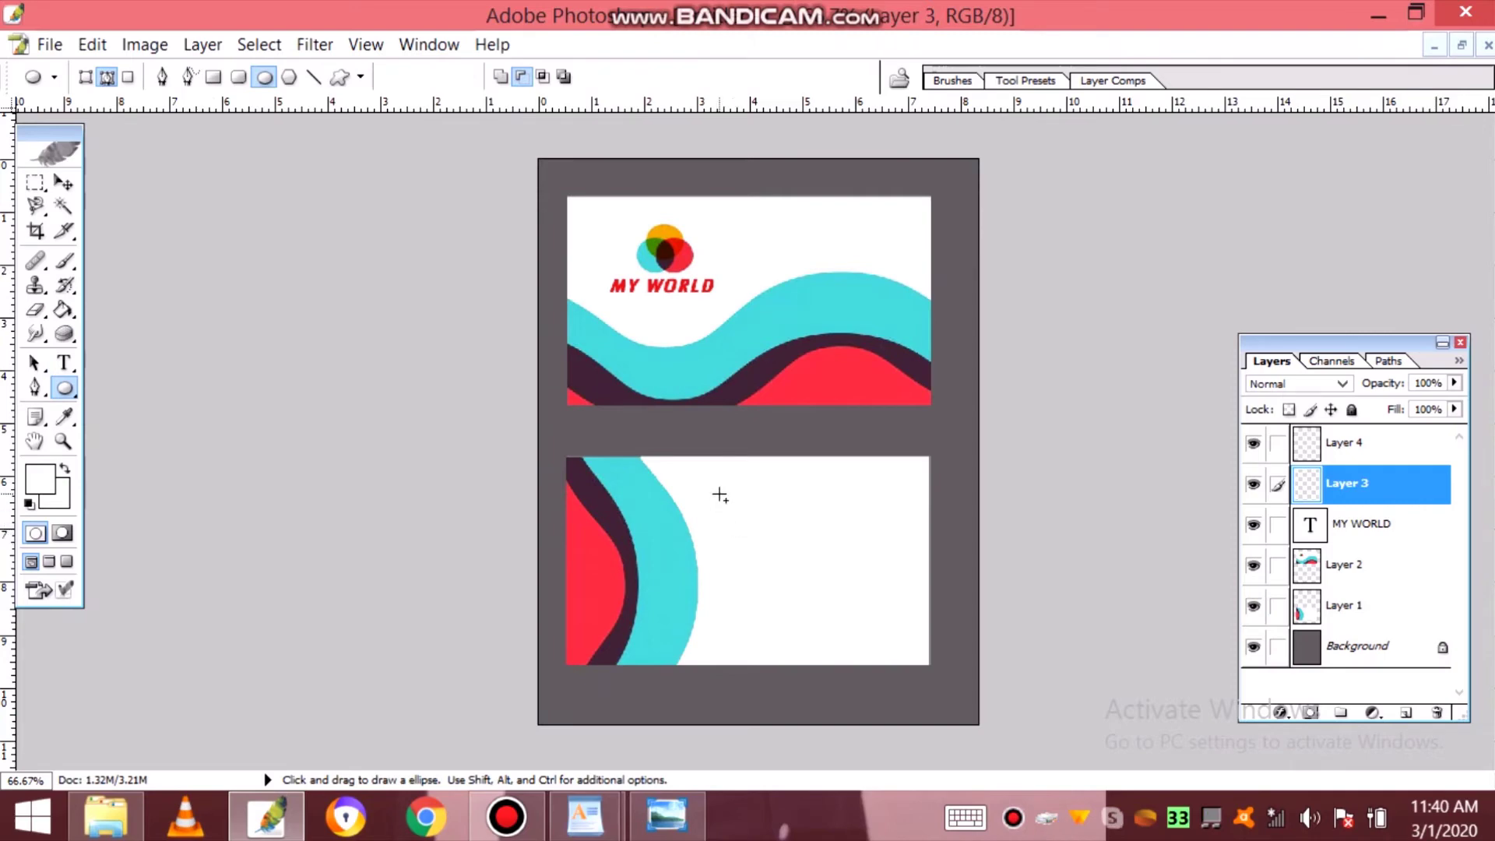
drag(719, 496, 749, 535)
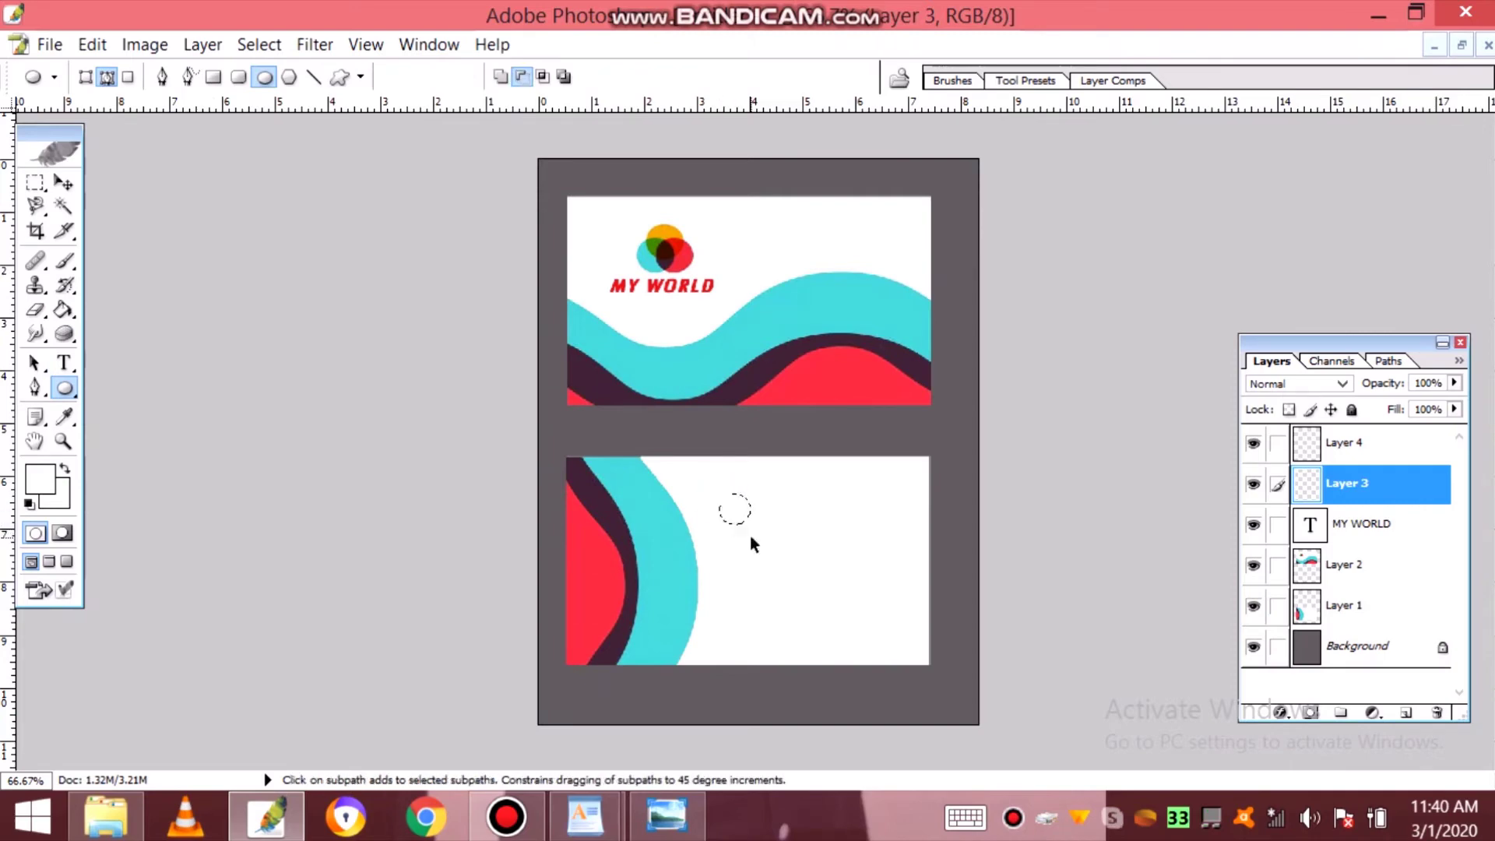
- Fill the circle selection with turquoise 48D0D0 and clear the selection
click(40, 477)
click(868, 417)
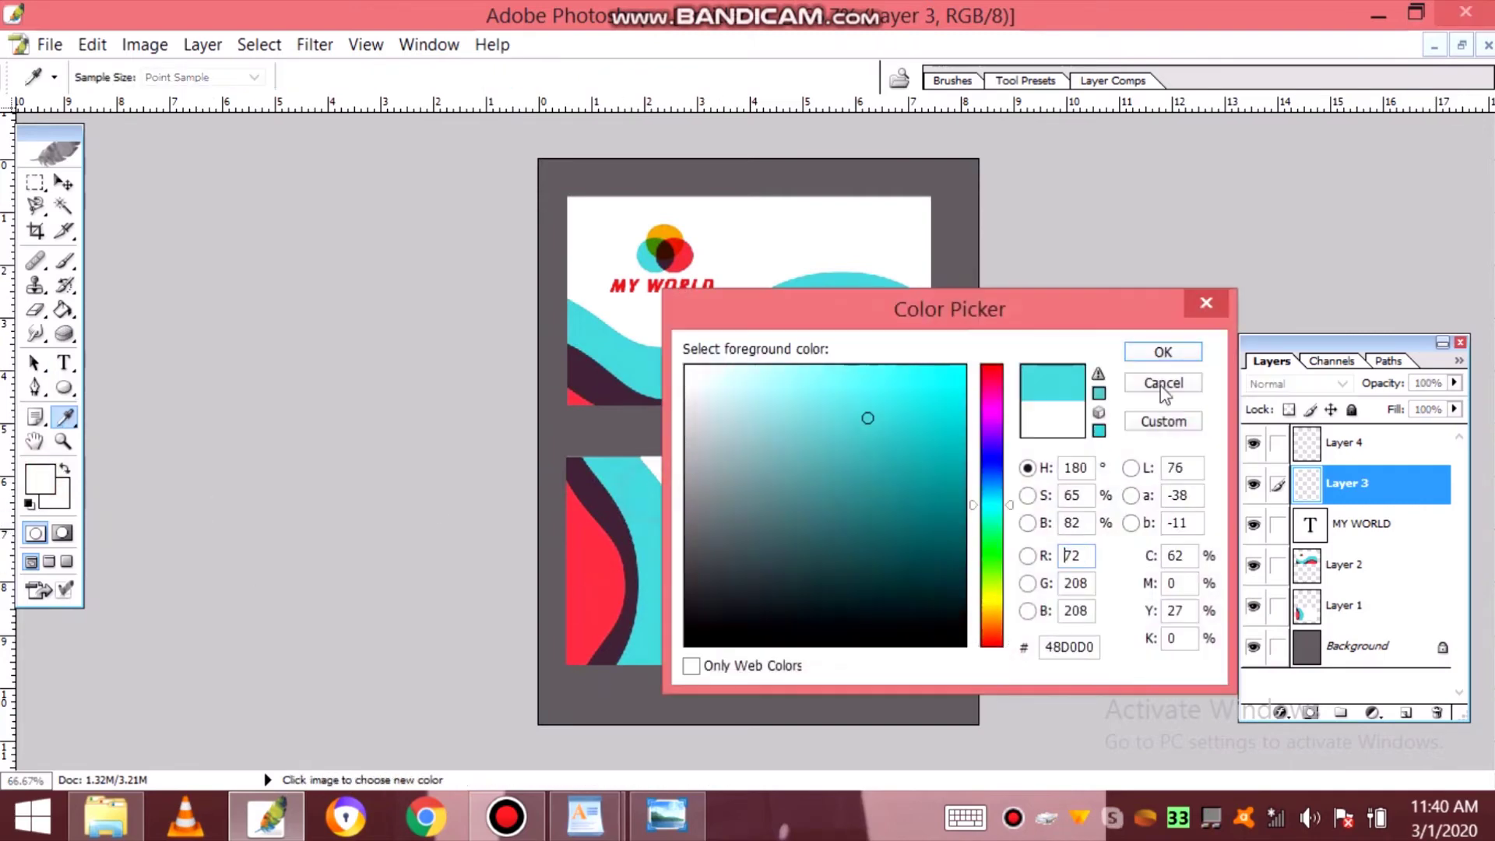
click(1157, 349)
click(63, 310)
click(734, 511)
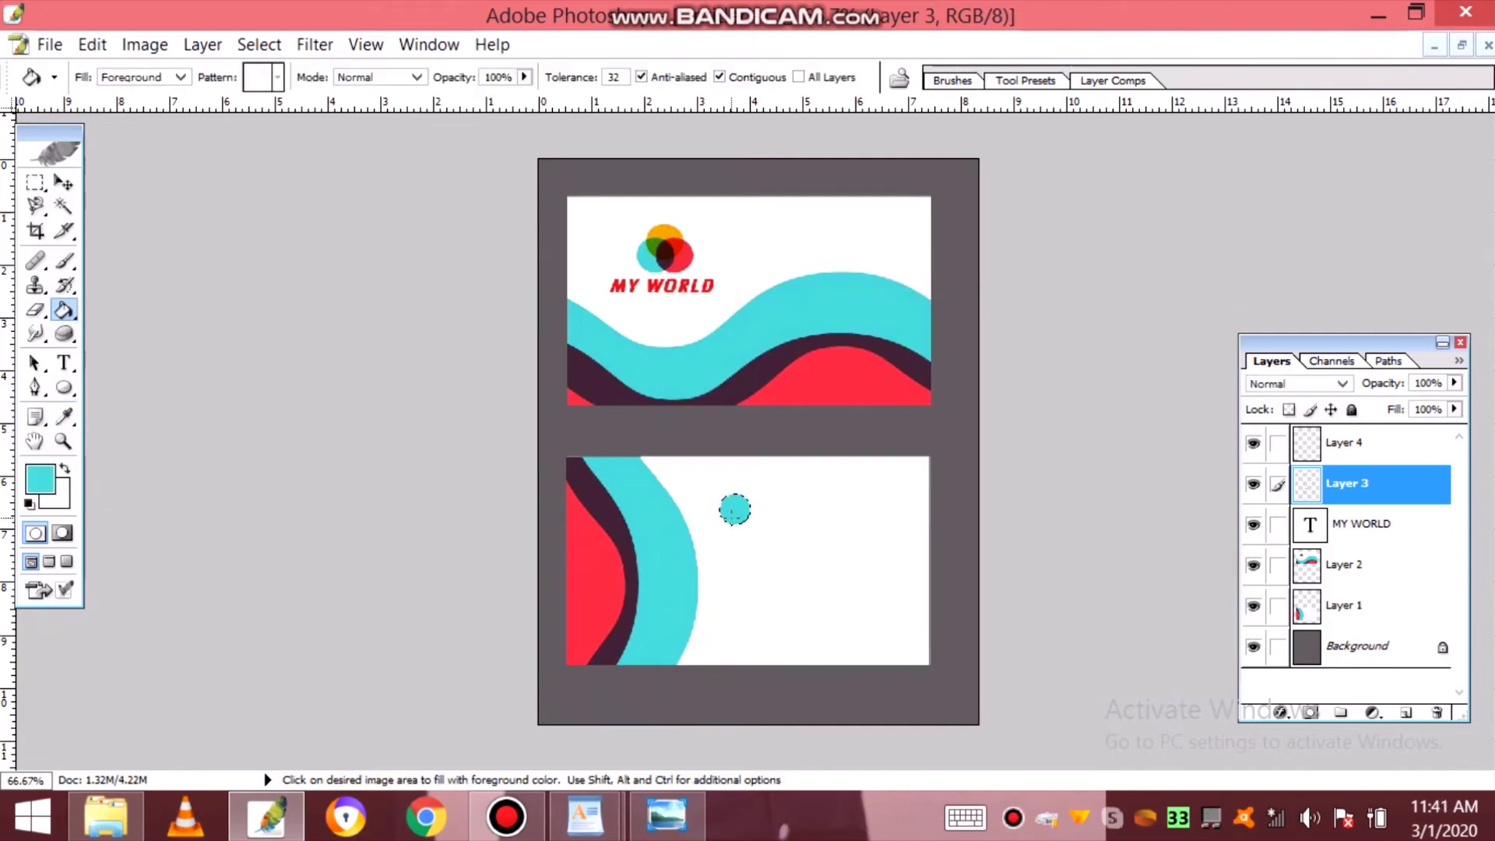
right_click(1305, 484)
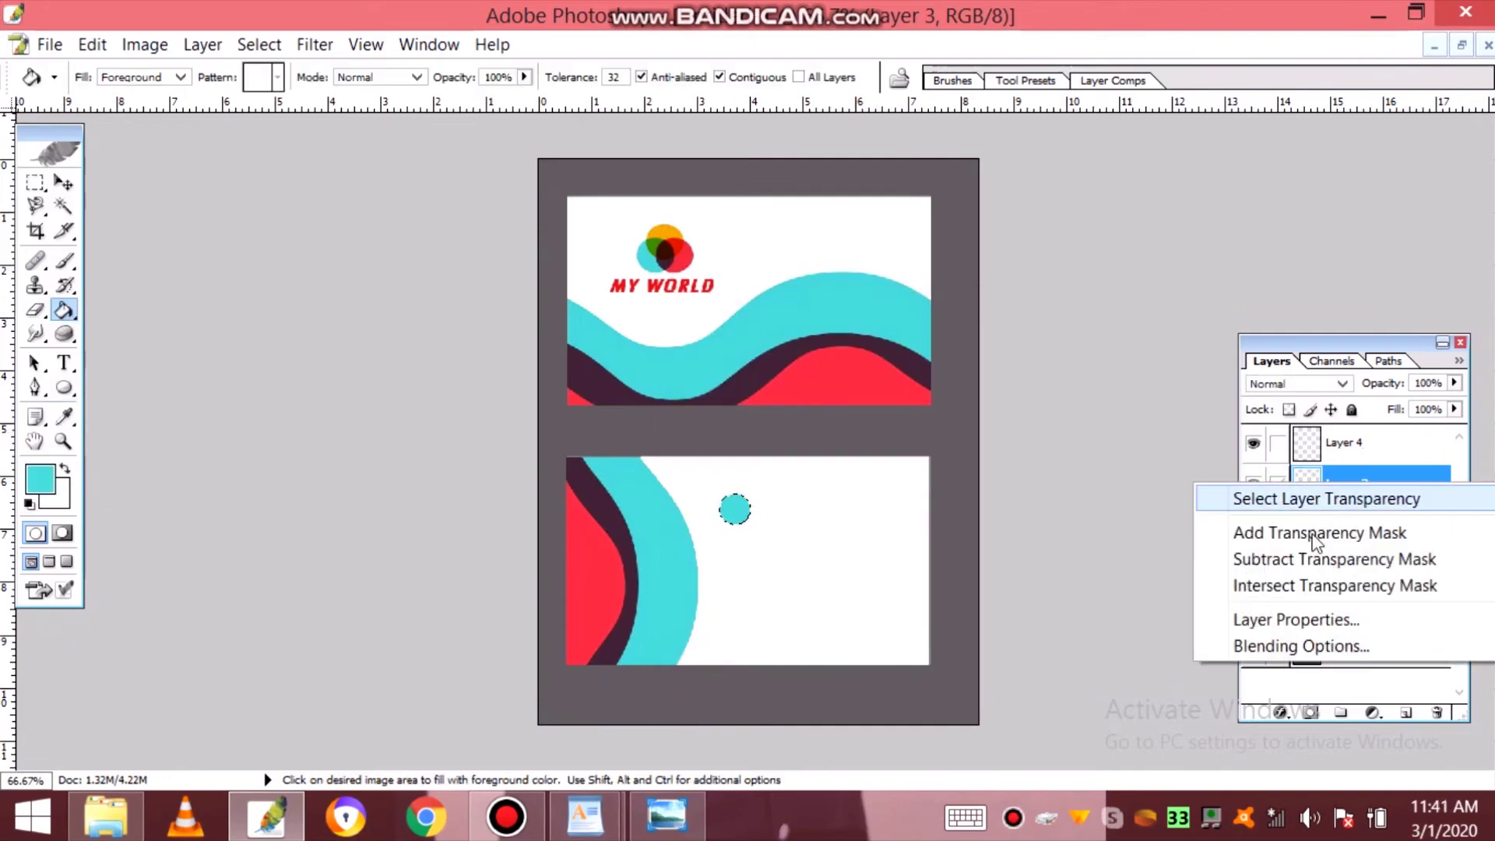
click(1318, 497)
click(751, 320)
- Add the phone number as turquoise 36 pt text and place it beside the turquoise circle
key(t)
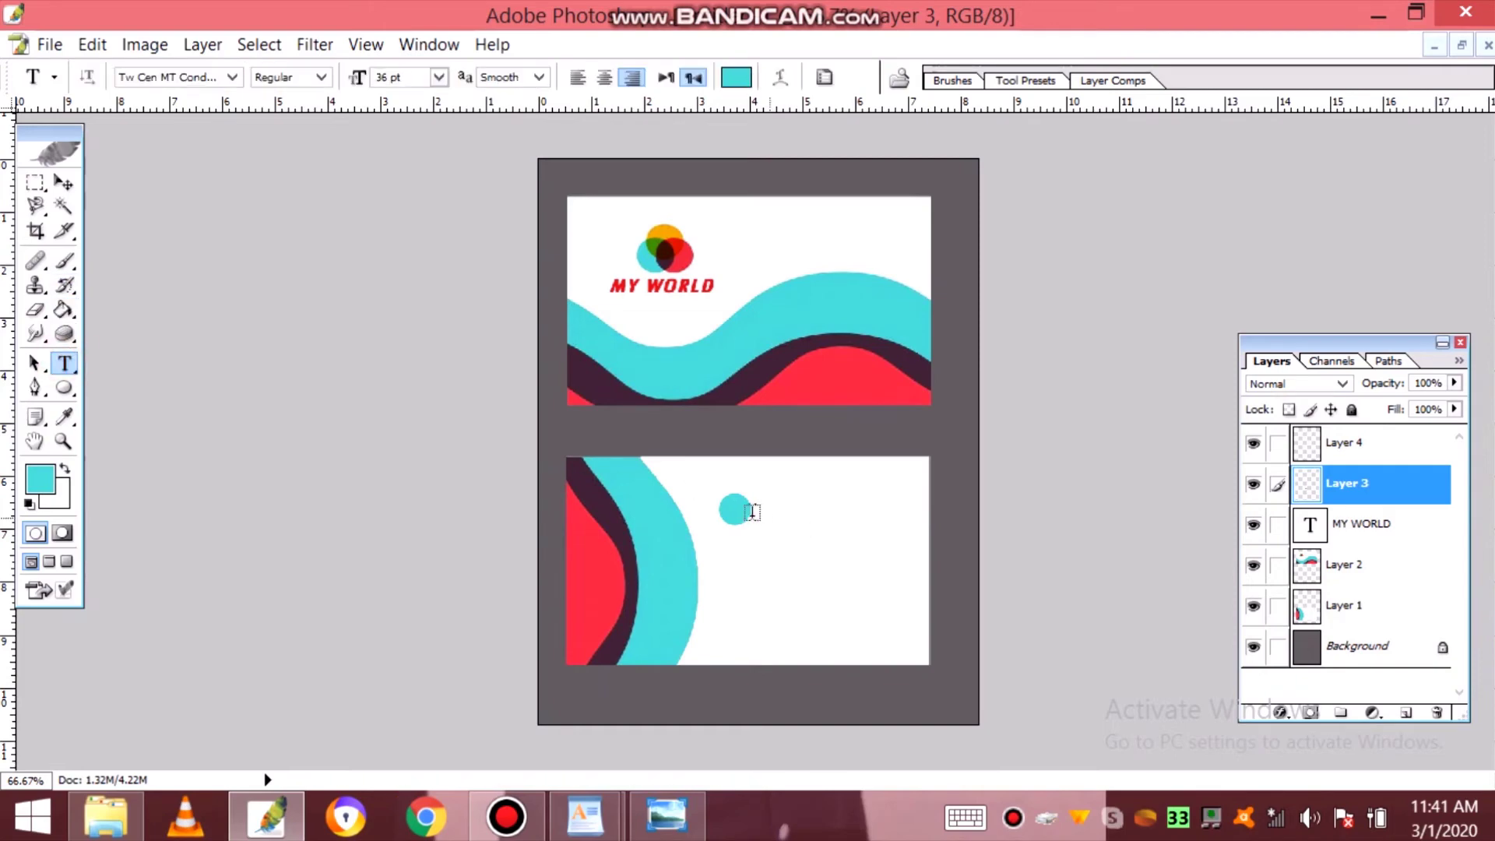
click(768, 507)
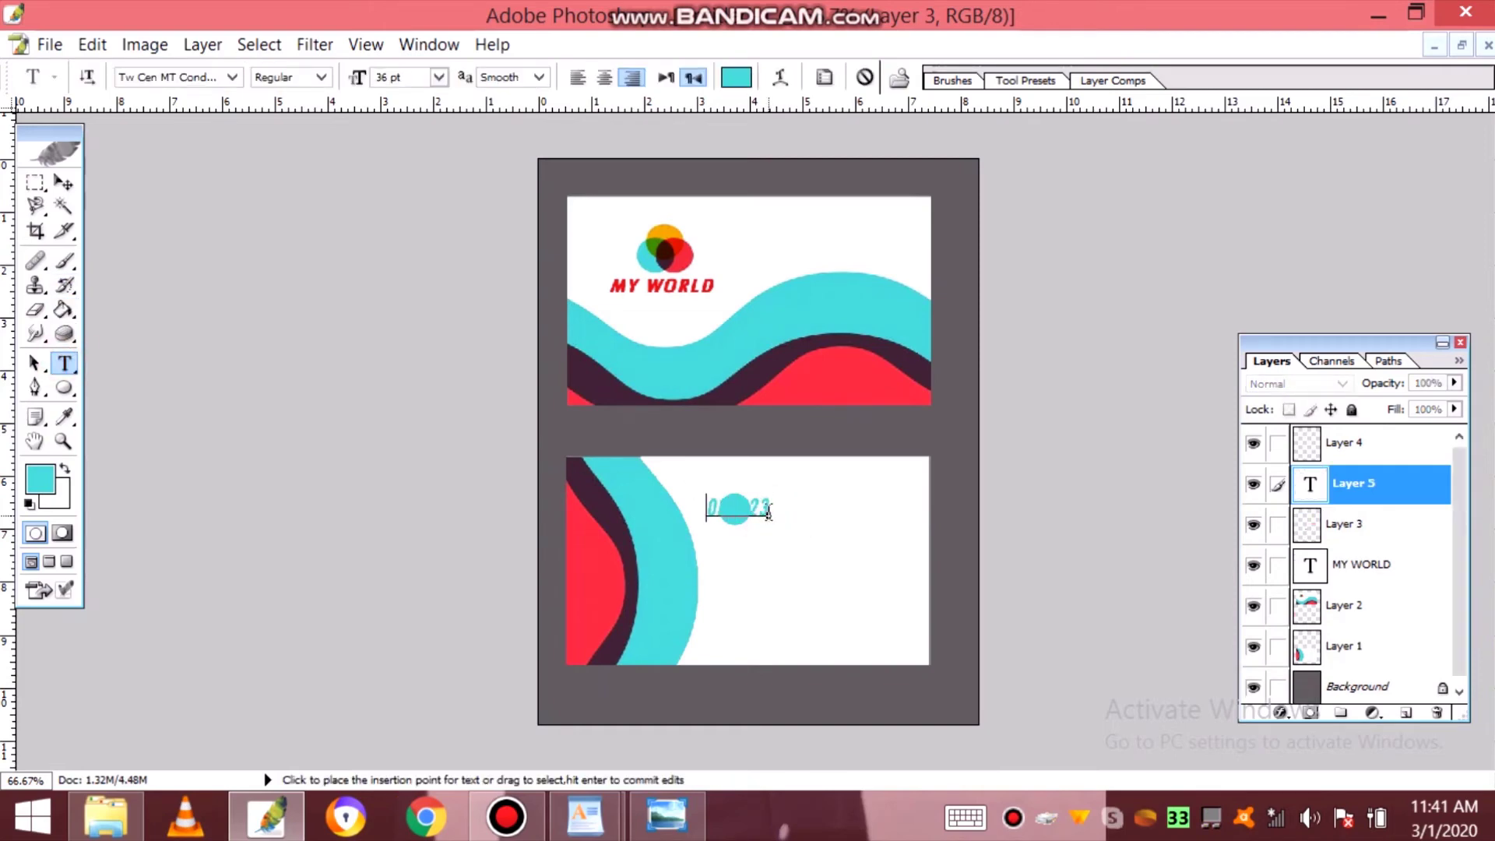
drag(750, 510, 854, 509)
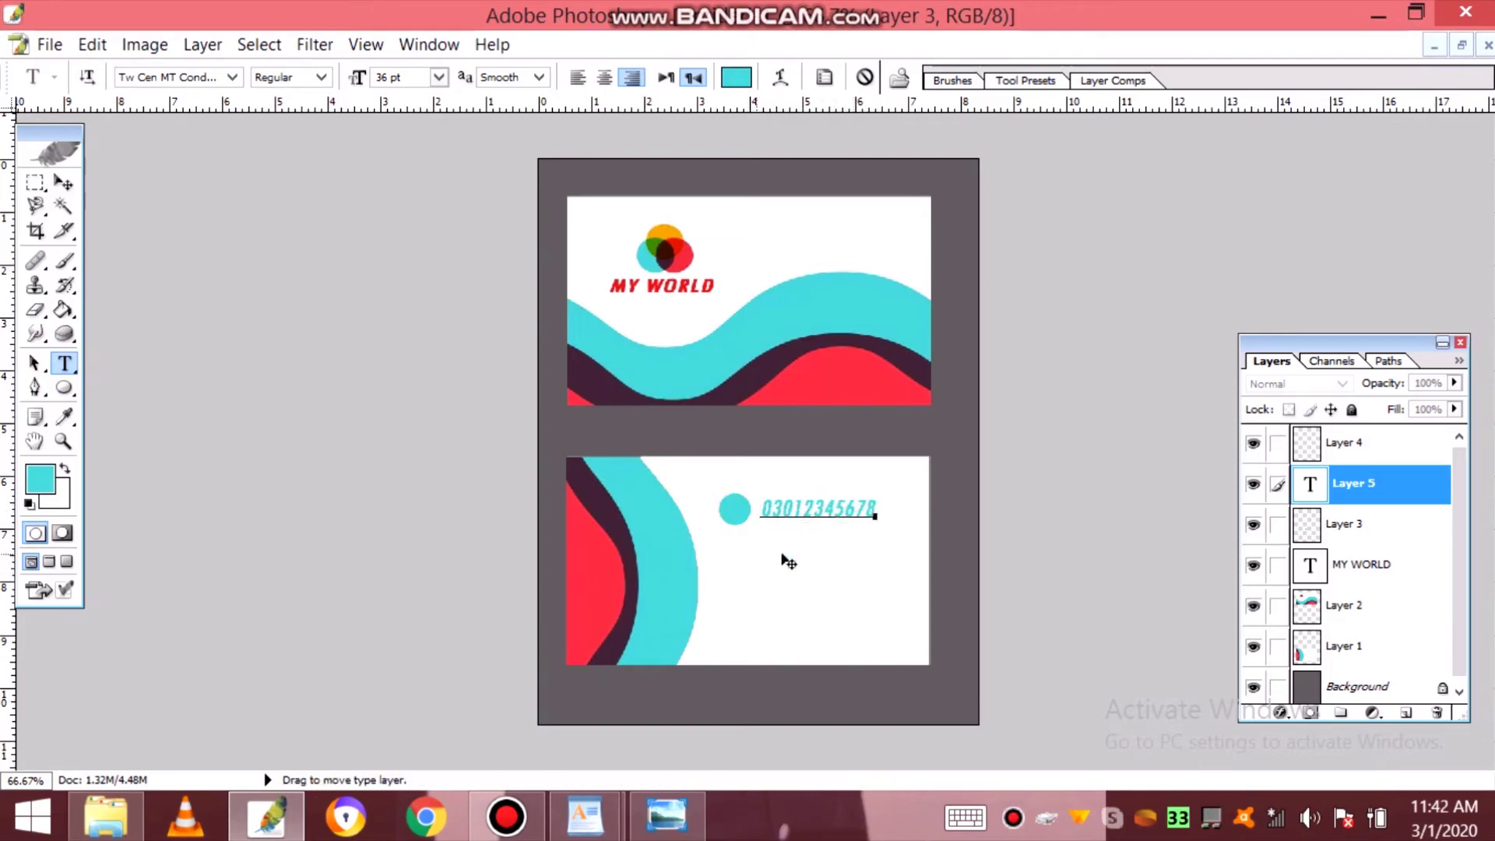
- Duplicate the turquoise circle's Layer 3 as Layer 3 copy and place the copy directly below the original circle
click(1343, 523)
right_click(1343, 523)
click(1269, 305)
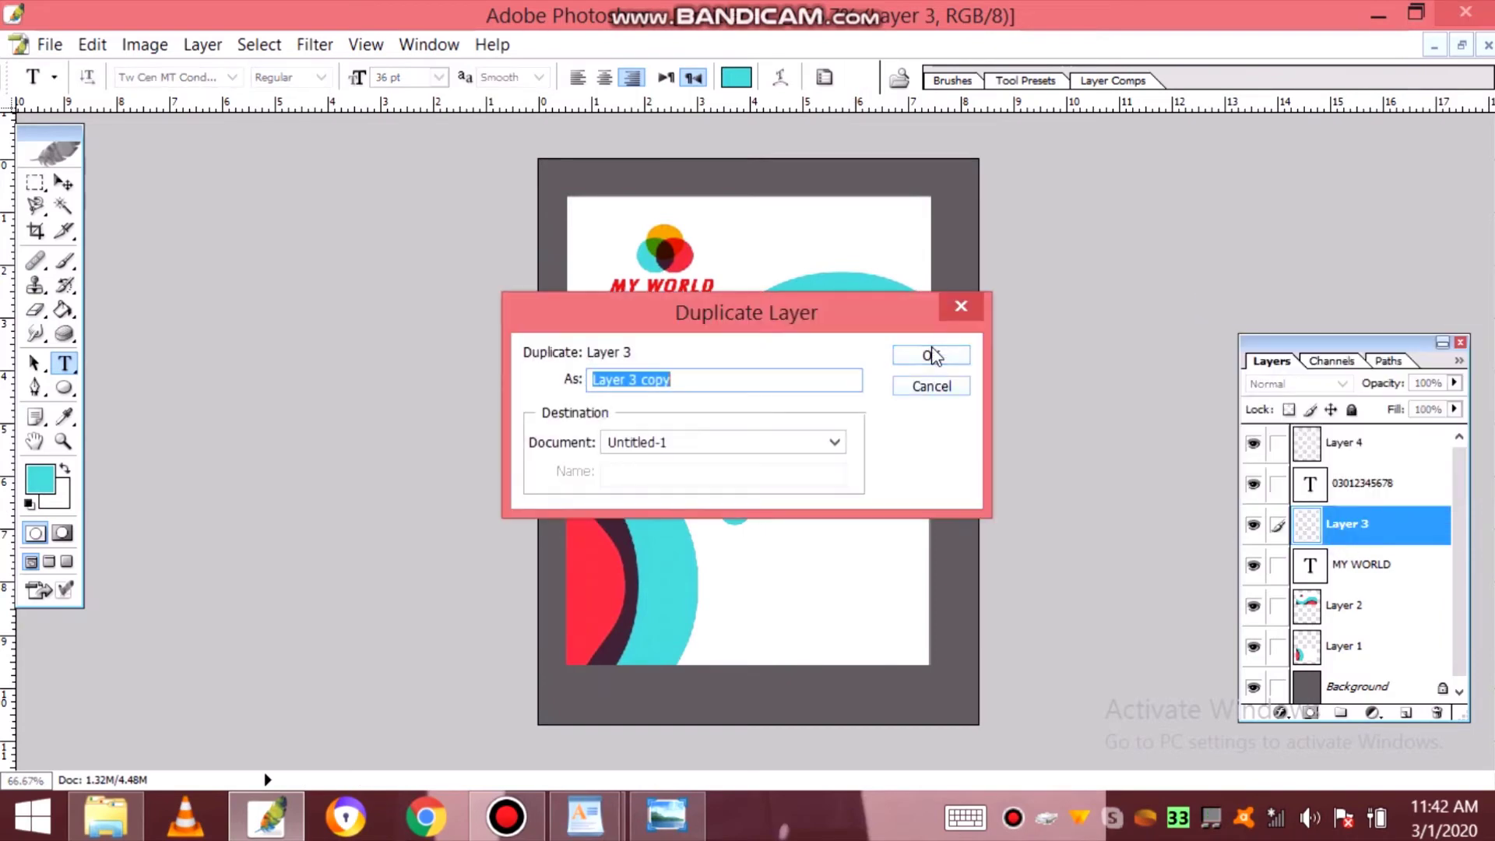
click(926, 353)
click(63, 183)
- Load the duplicate circle's transparency as a selection, fill it with black, and clear the selection
right_click(1312, 530)
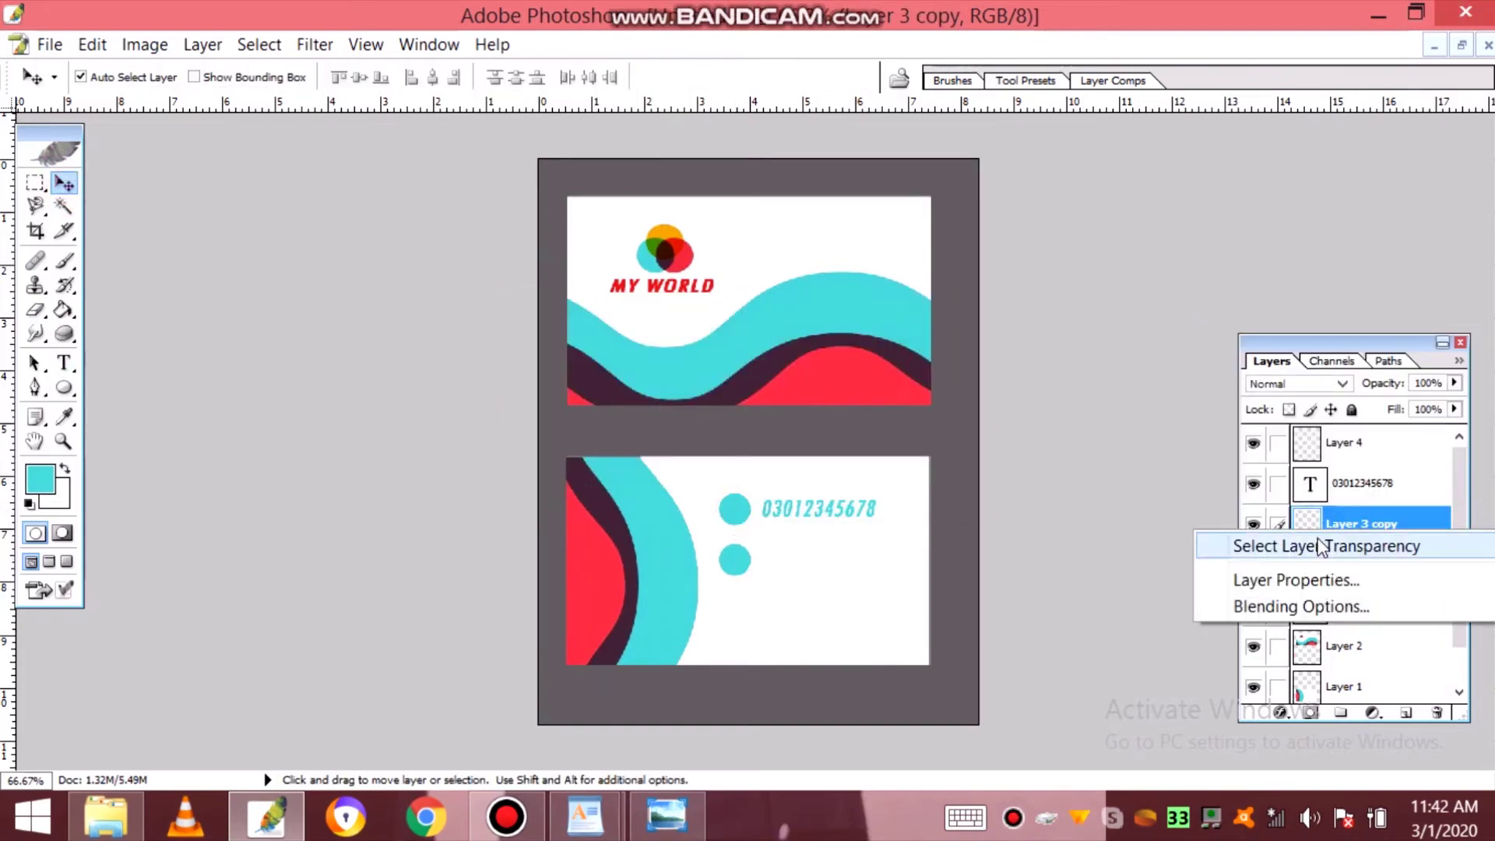
click(1320, 545)
click(42, 473)
click(761, 628)
click(1142, 356)
click(1162, 352)
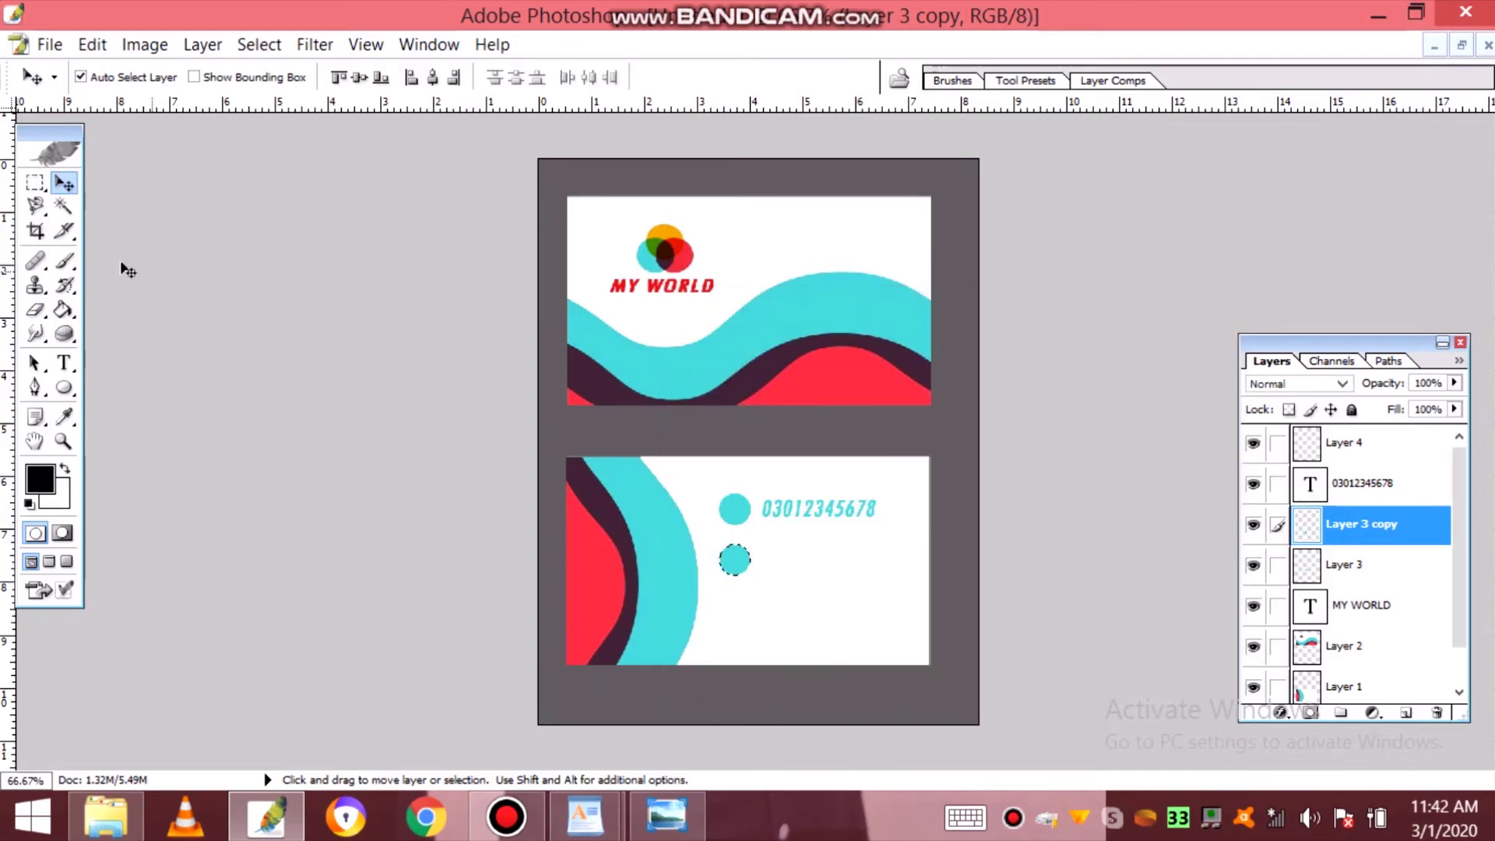
click(63, 310)
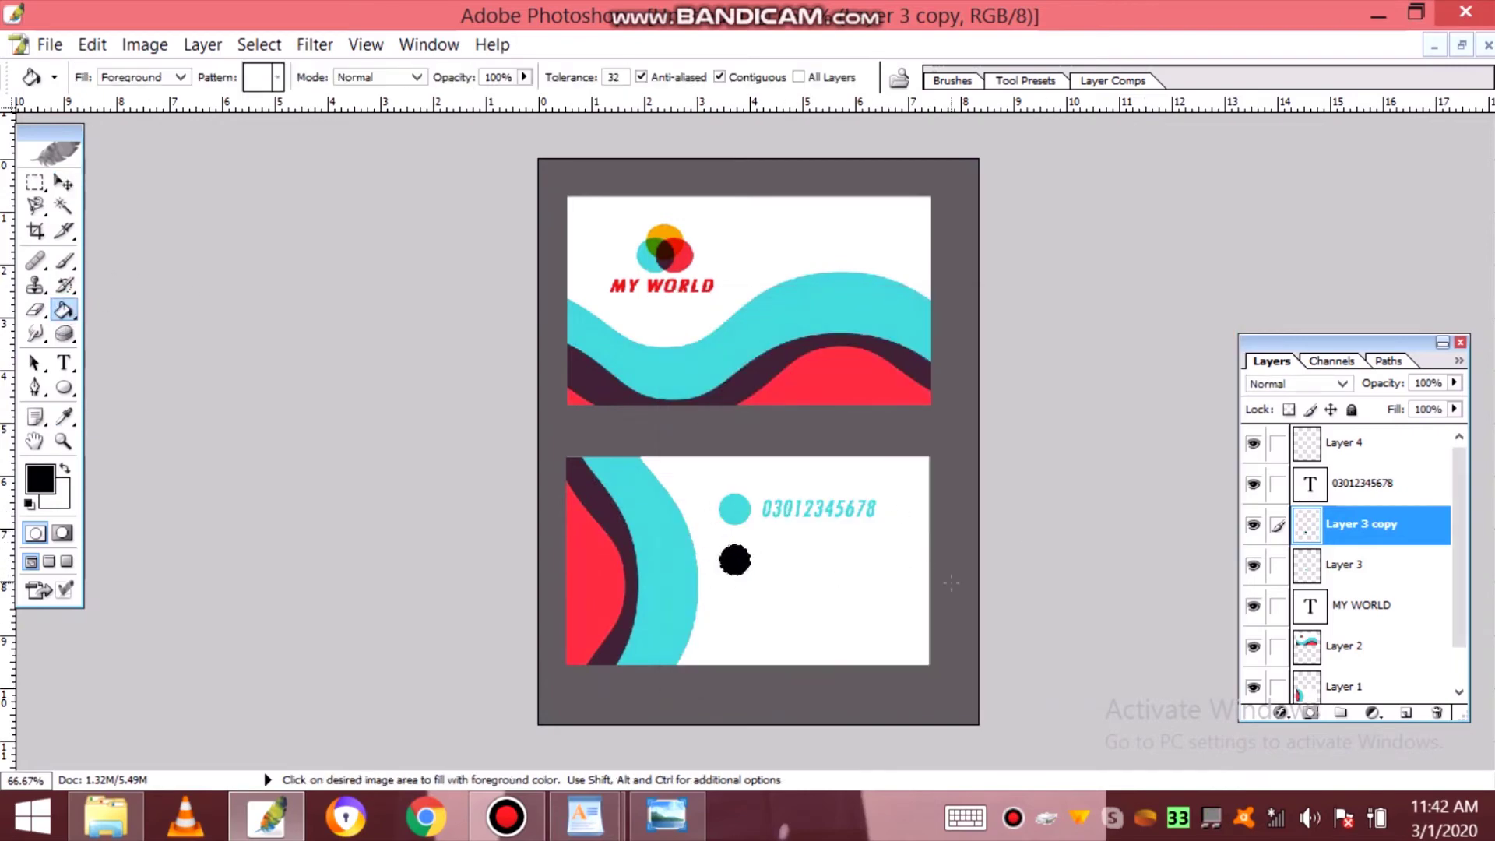
right_click(1307, 542)
click(787, 335)
right_click(1308, 536)
click(1431, 695)
key(t)
click(766, 558)
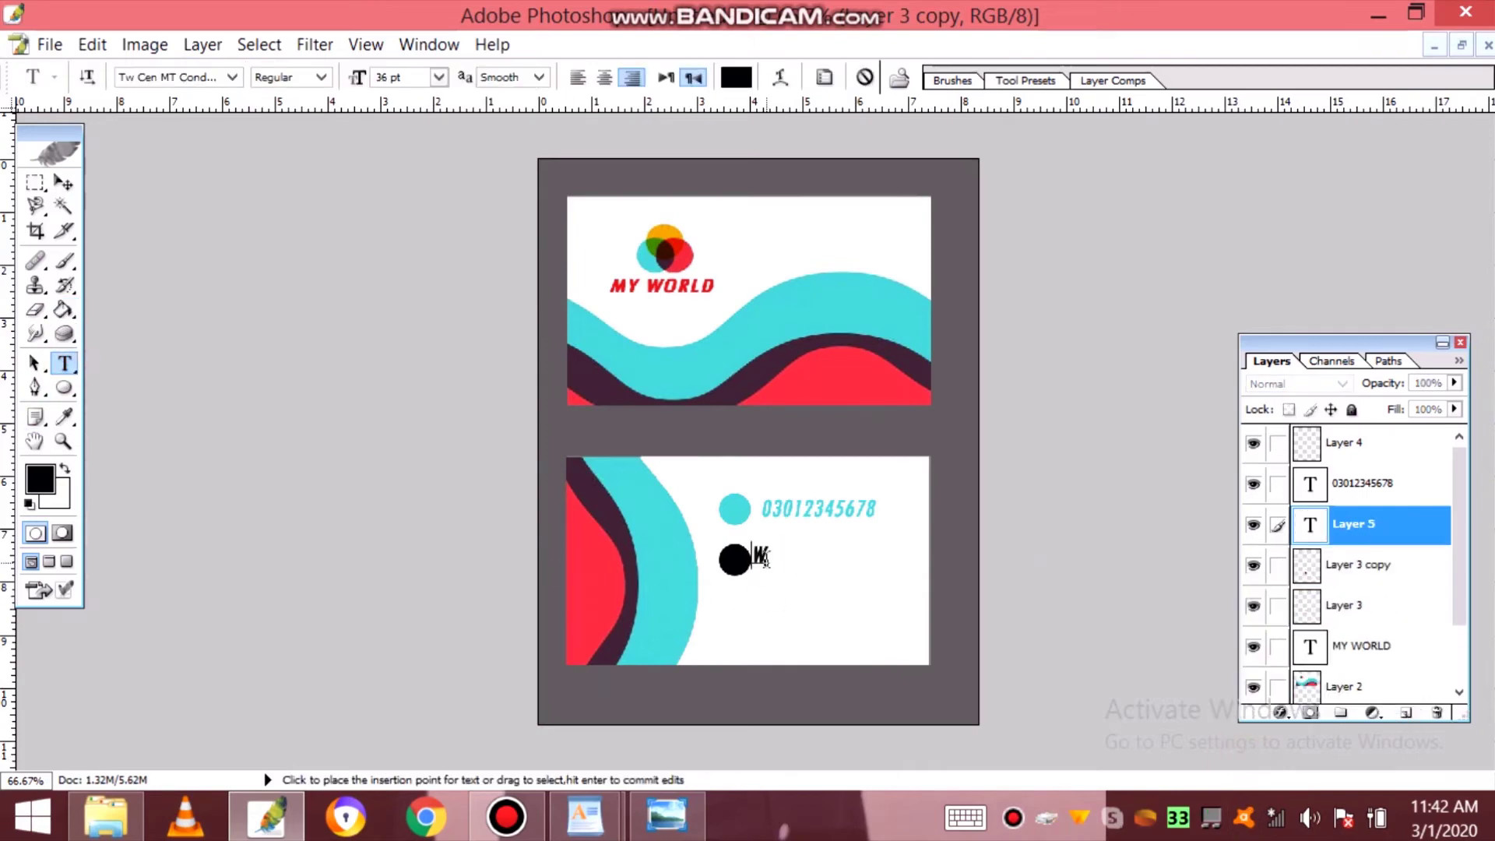
text(WWW.GRAPHIC)
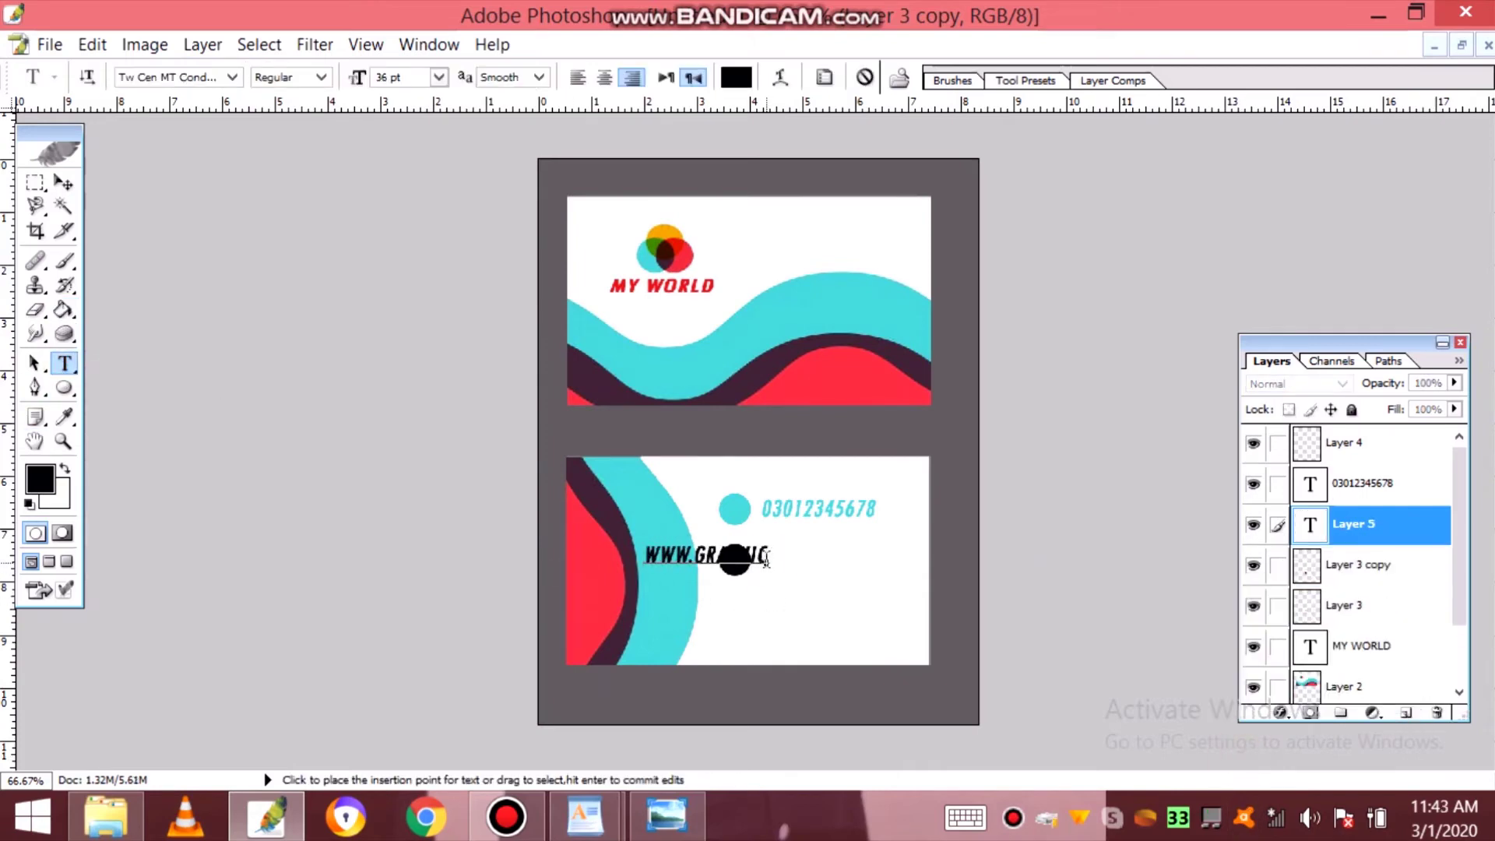
text(.COM)
drag(766, 559, 857, 565)
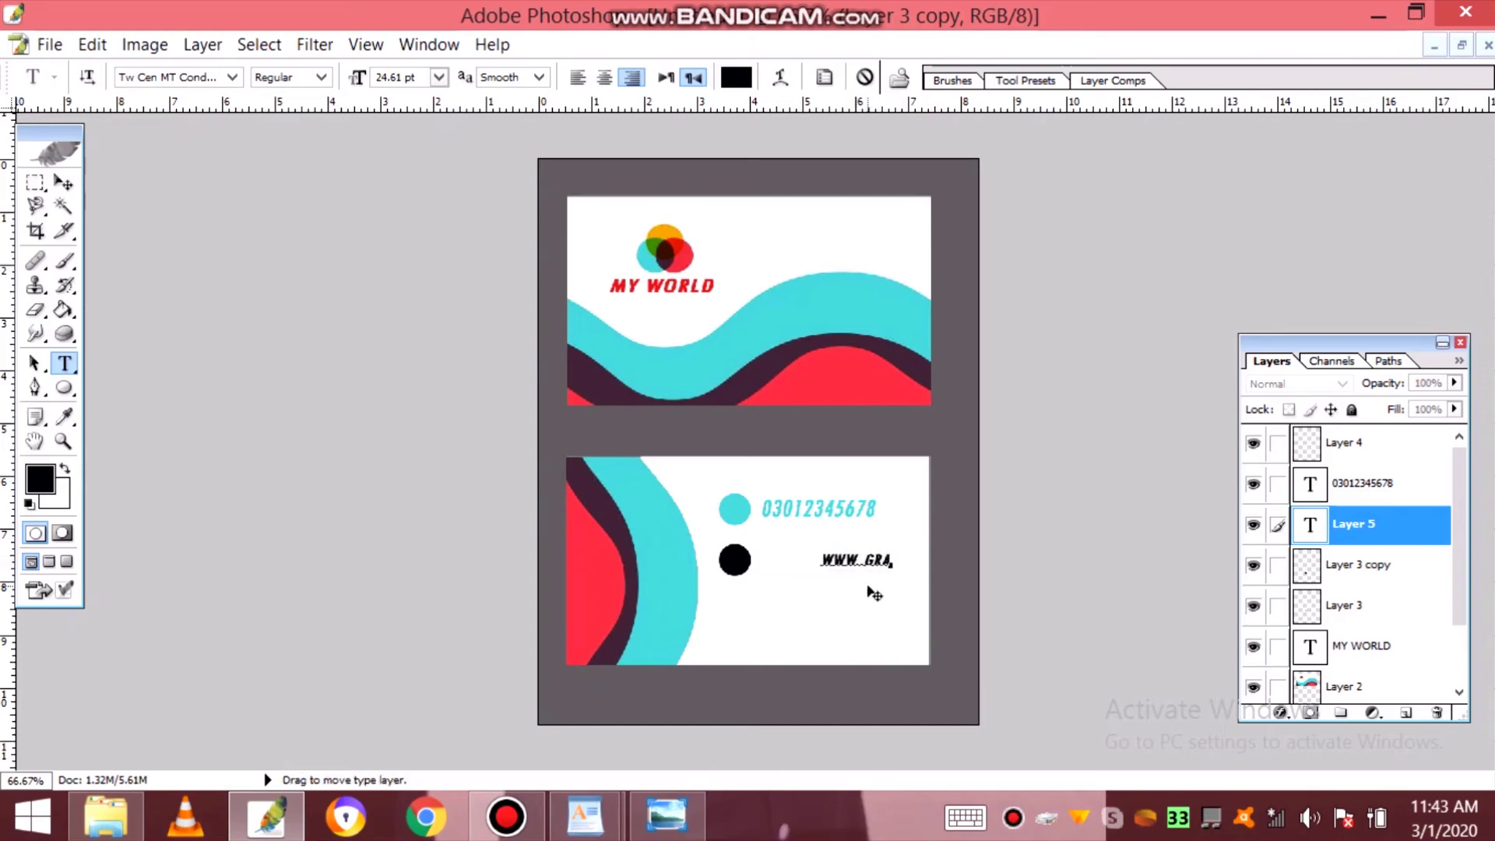
drag(892, 567, 861, 564)
click(1354, 443)
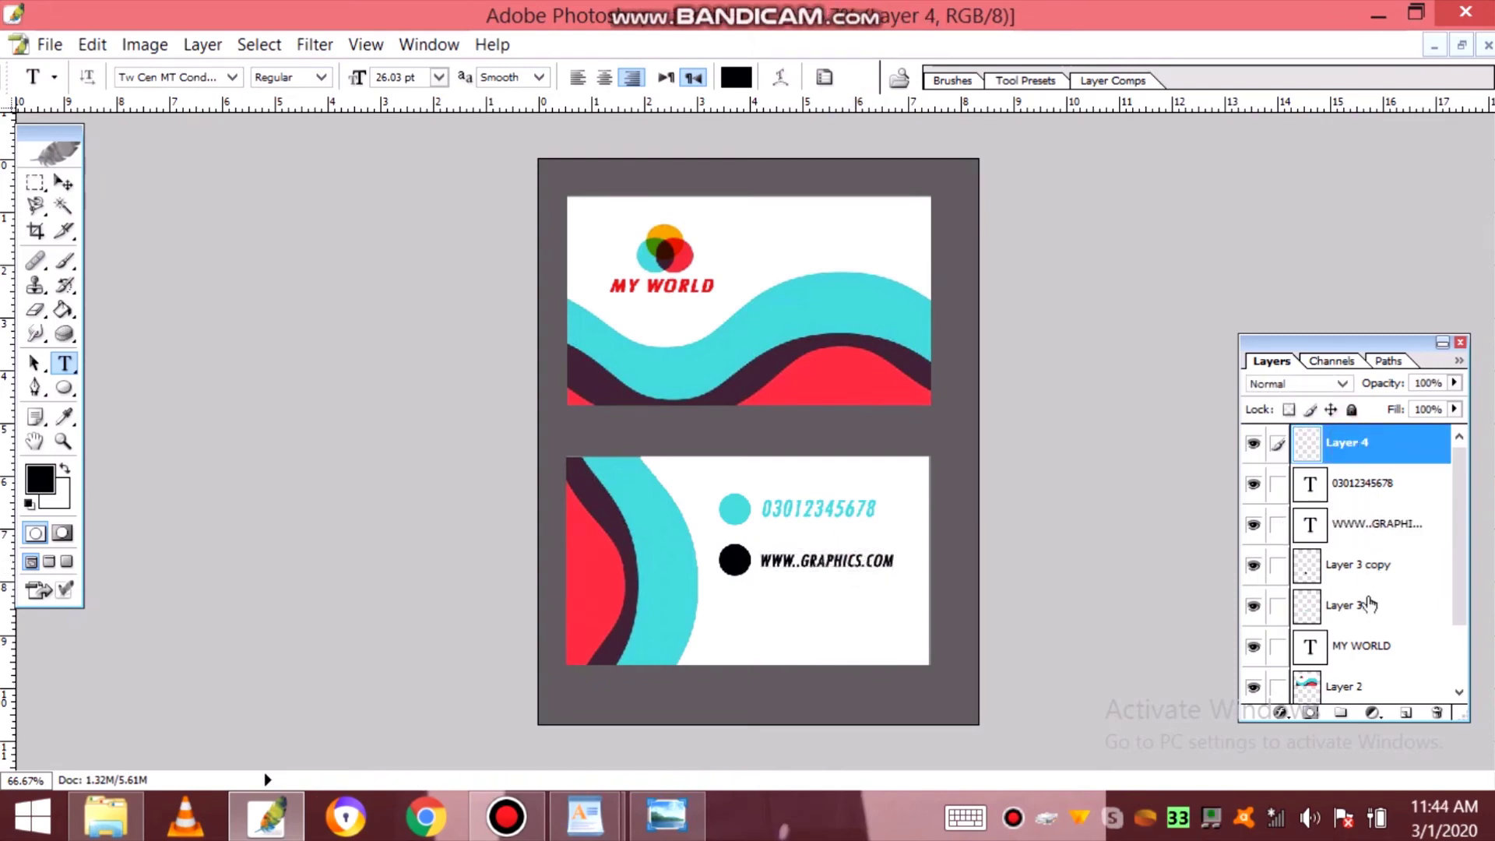
- Duplicate the black circle's layer as Layer 3 copy 2 and place the new circle below it
right_click(1359, 565)
click(1339, 345)
click(924, 347)
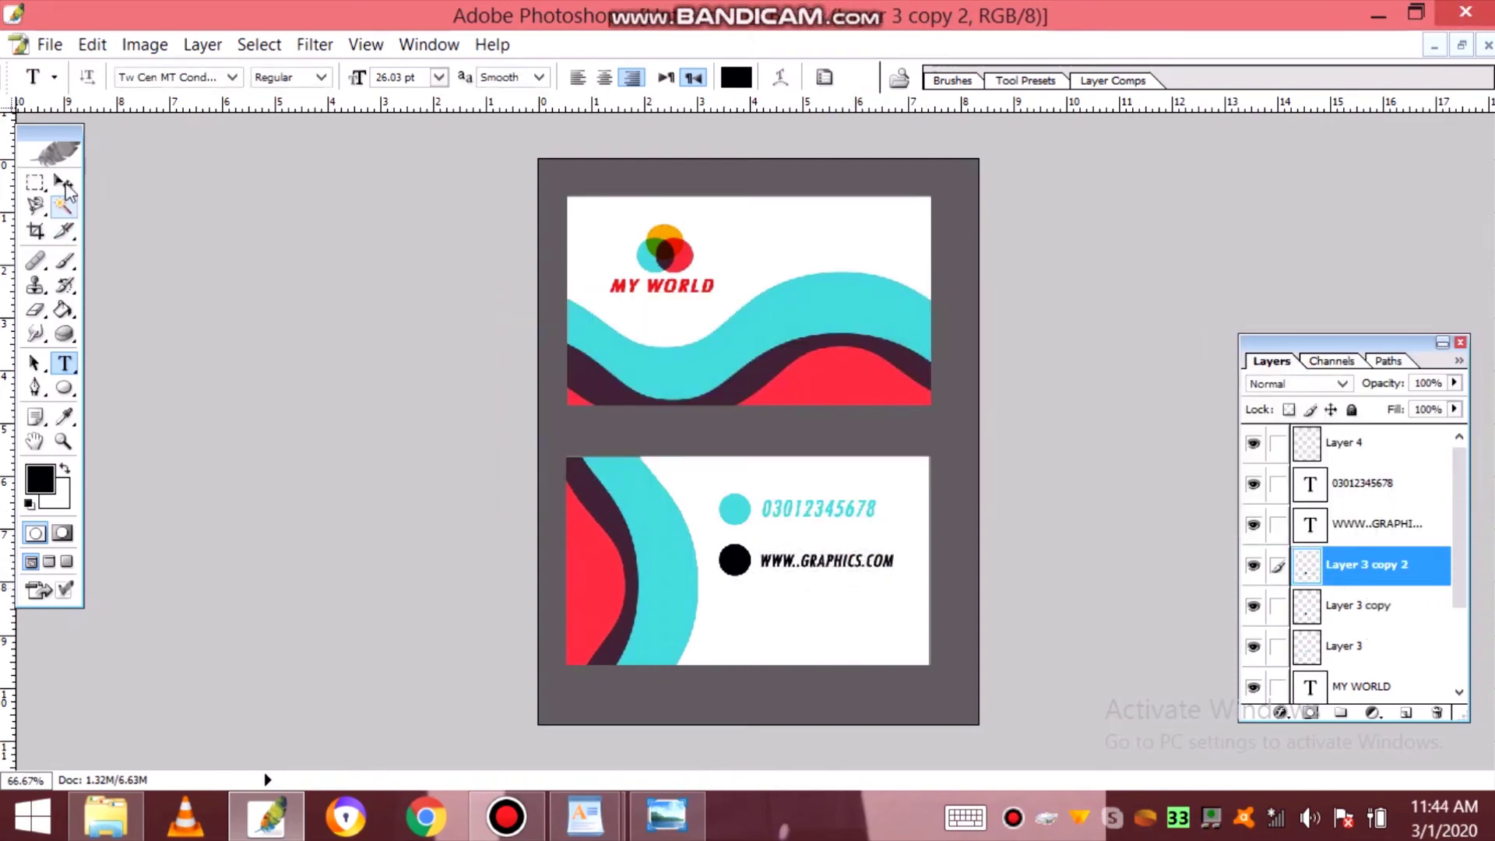
click(64, 183)
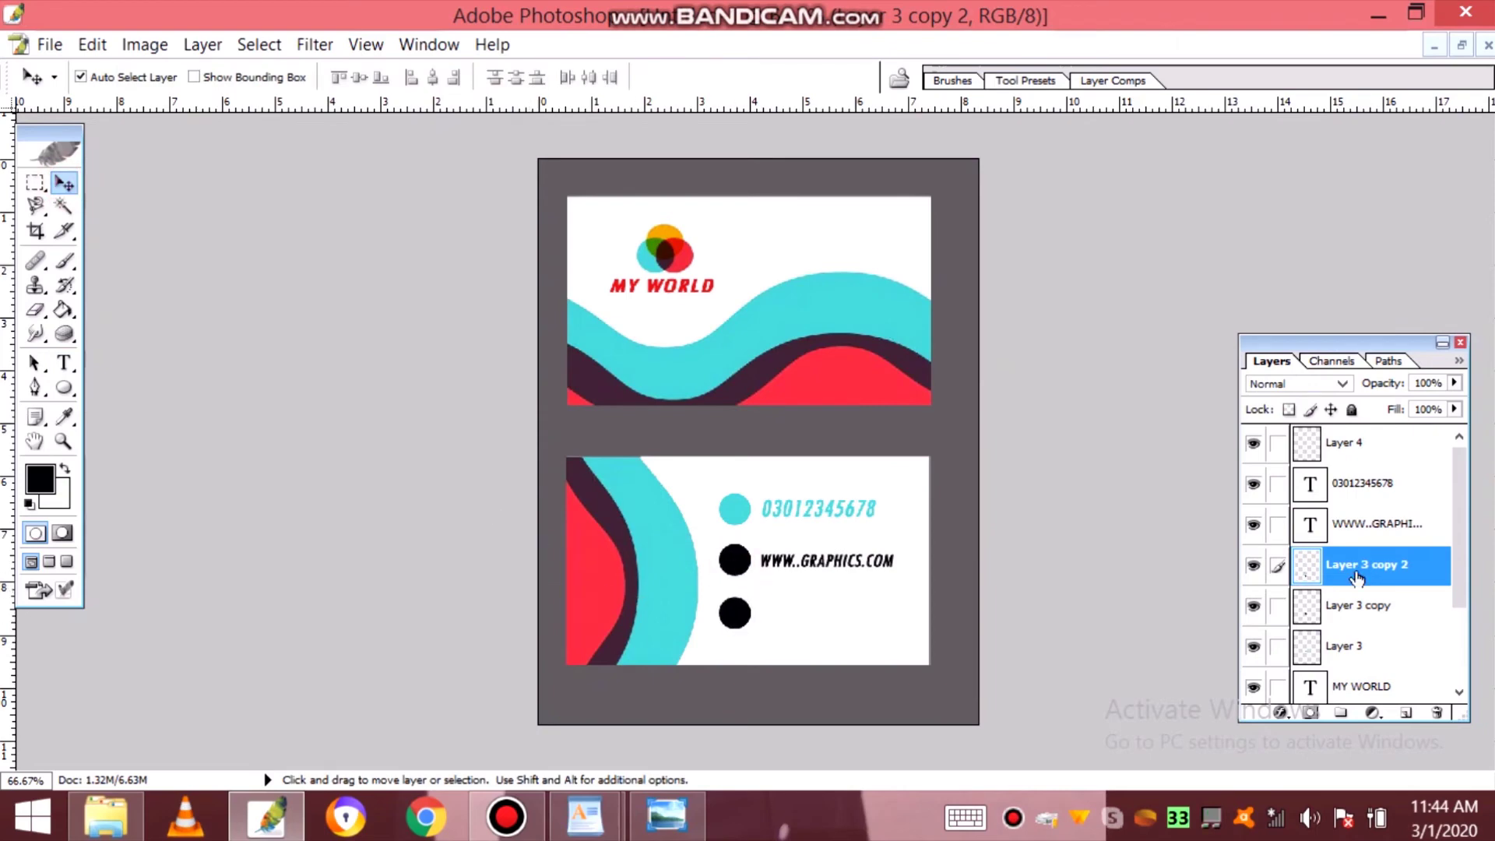
- Load Layer 3 copy 2's transparency as a selection, fill the lowest circle with red F23645, and clear the selection
right_click(1357, 578)
click(40, 478)
click(590, 567)
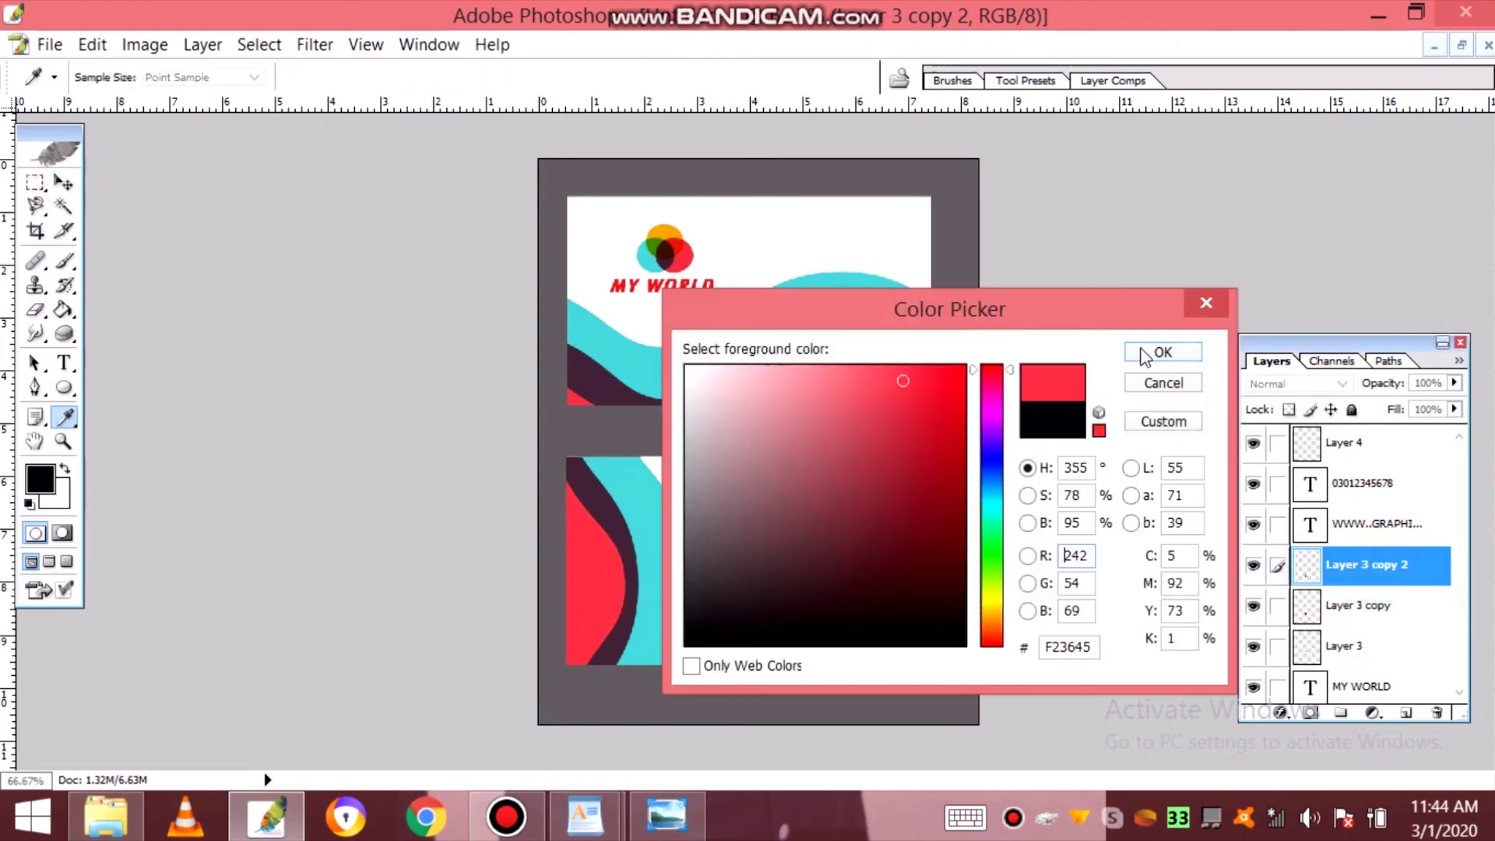
click(1162, 352)
key(g)
right_click(1305, 570)
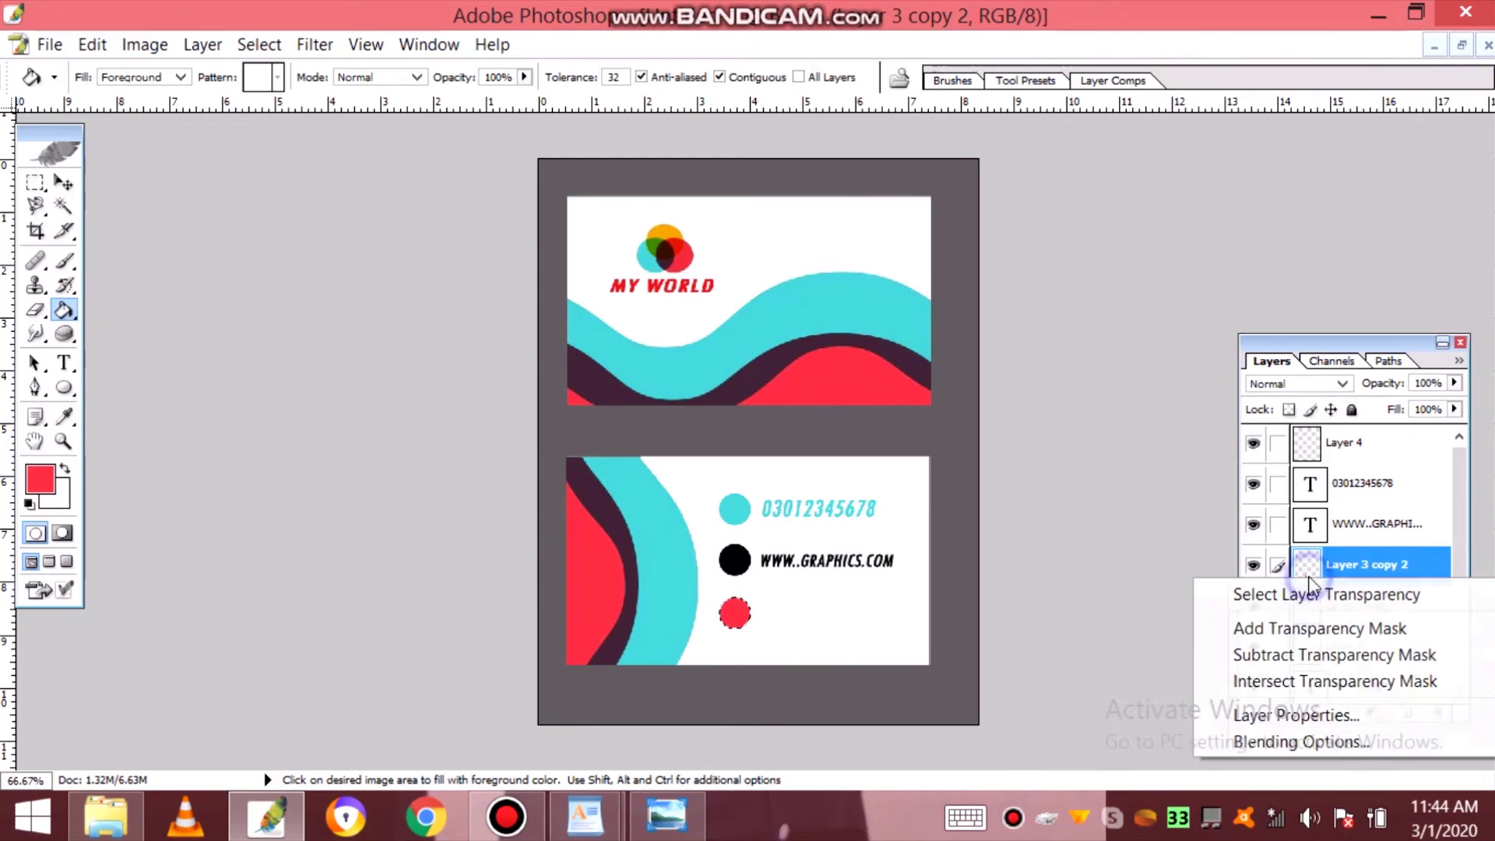
click(1326, 654)
click(772, 329)
- Add the contact's e-mail address as red text at 24.82 pt and place it beside the red circle
click(64, 362)
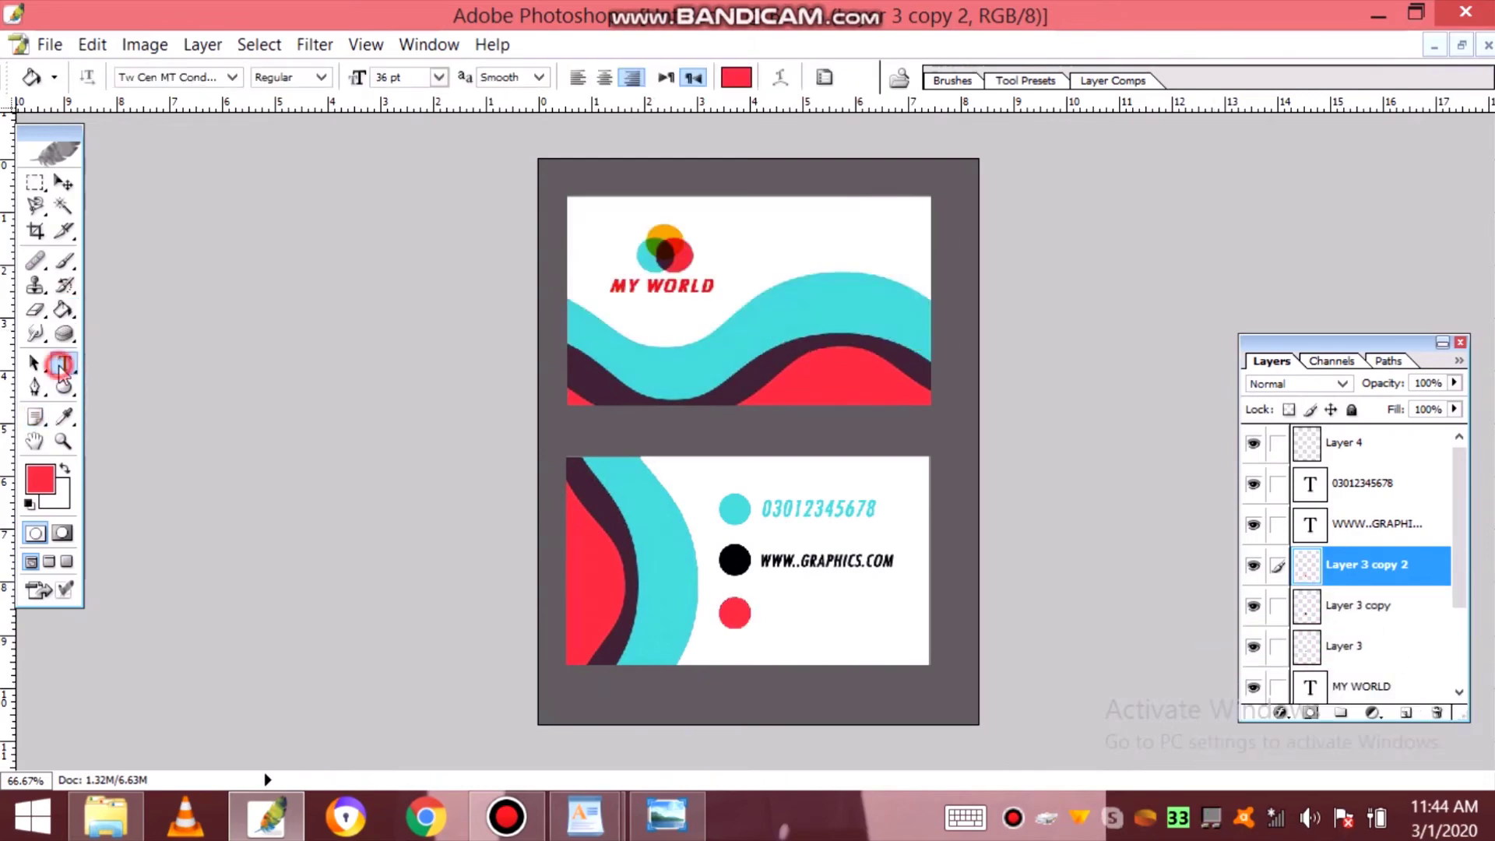
click(765, 623)
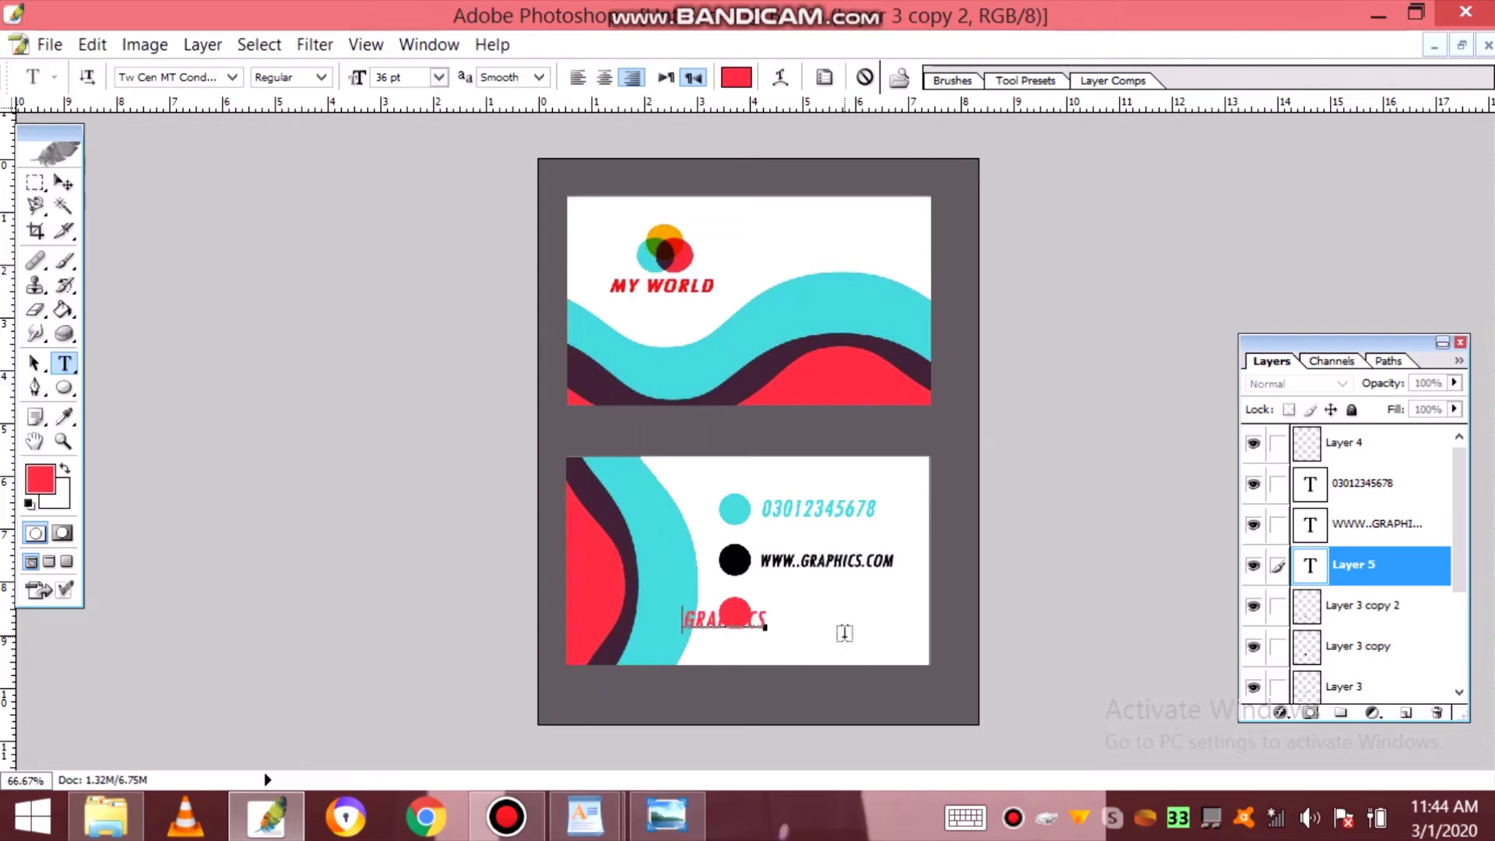
text(@GMAIL.COM)
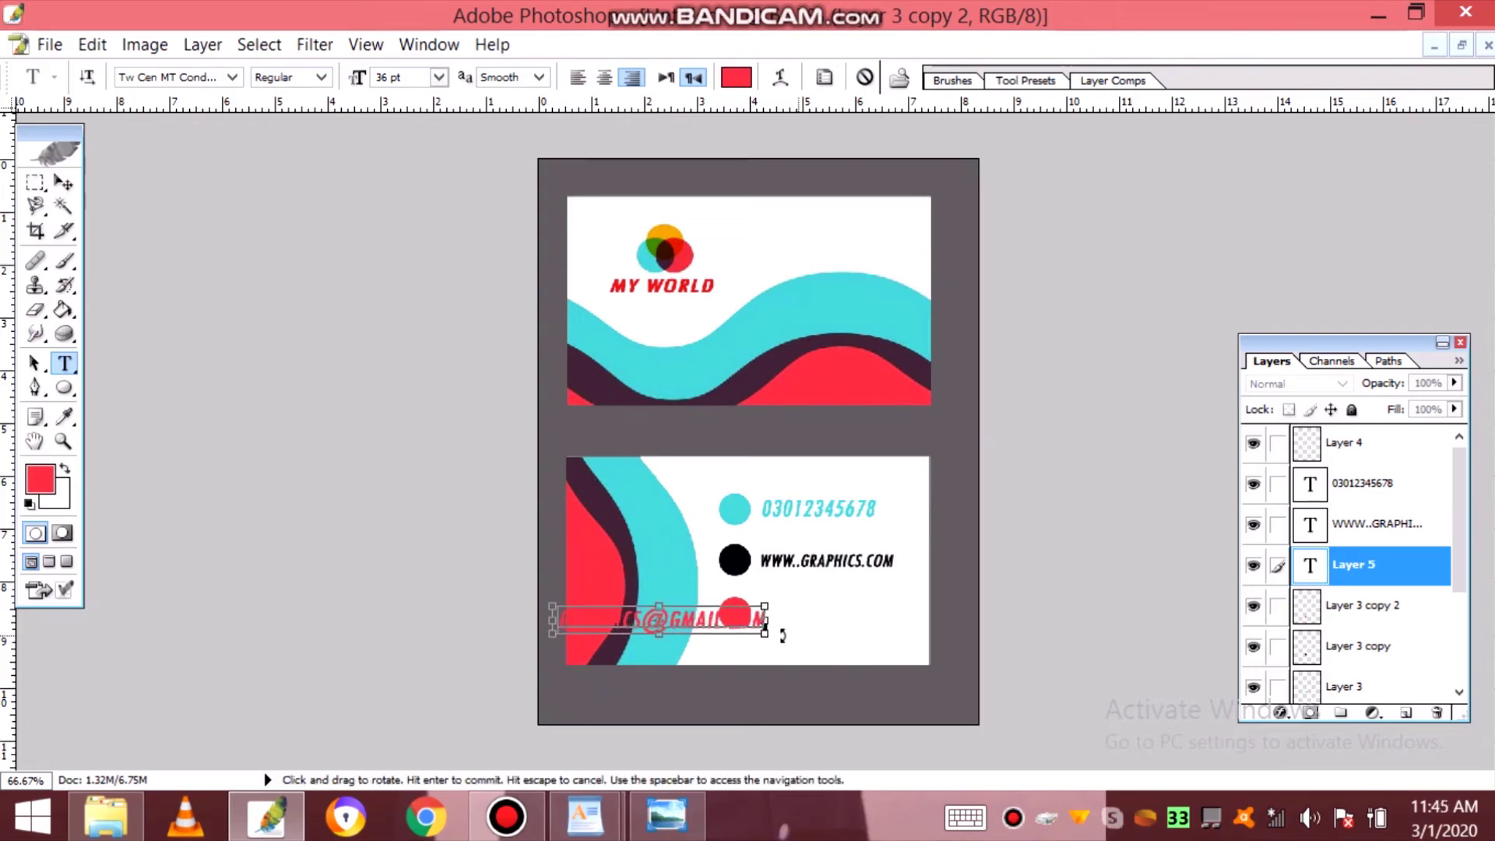
drag(742, 616, 884, 618)
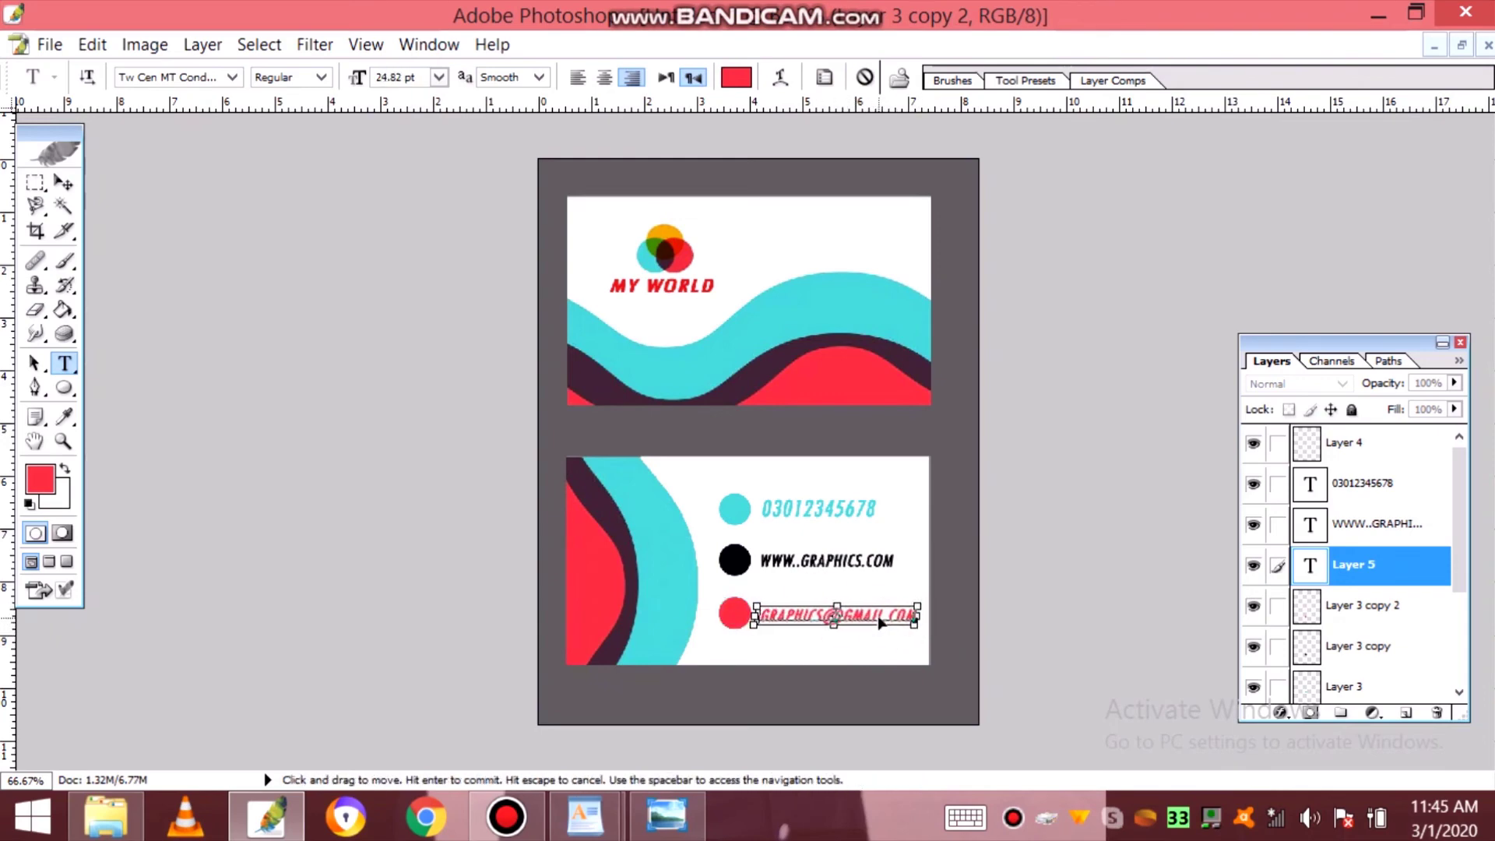
click(1376, 537)
click(1380, 573)
- Draw the outlined envelope custom shape on Layer 3 copy 2 and fit it inside the red circle
click(1380, 608)
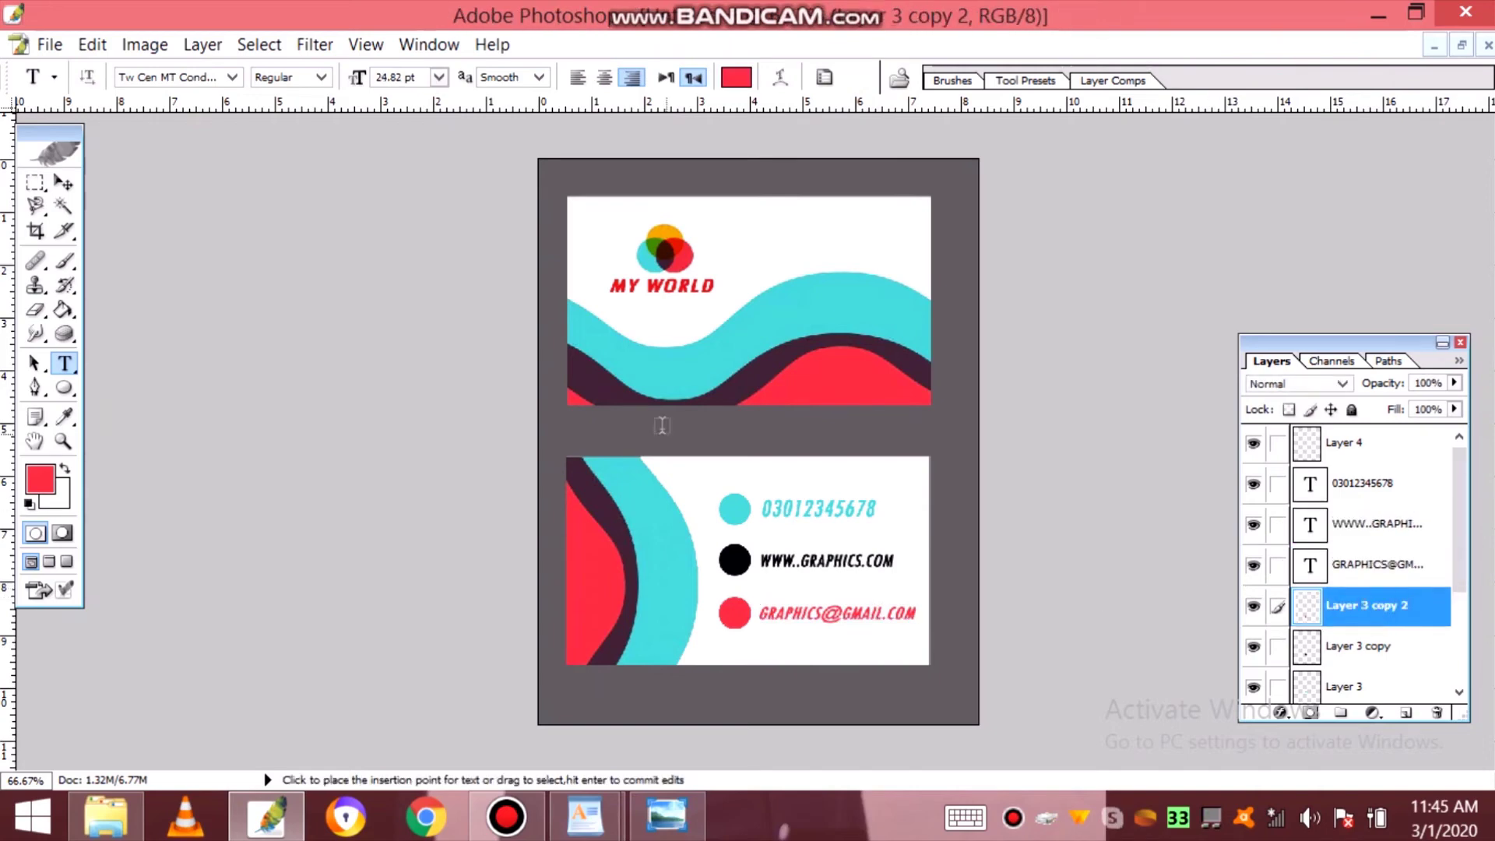
click(65, 387)
click(145, 490)
click(471, 76)
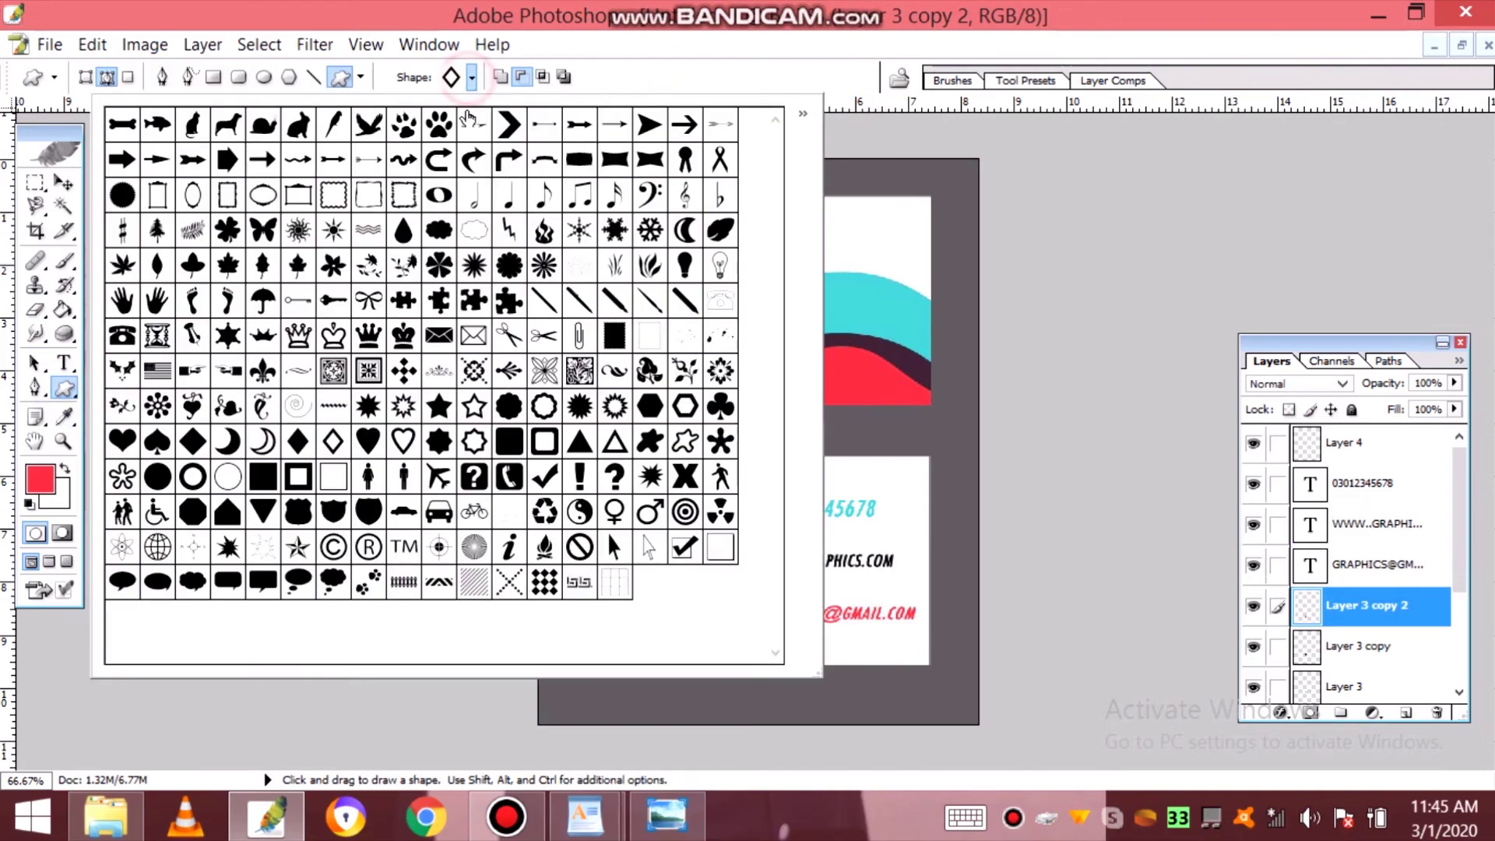
double_click(473, 334)
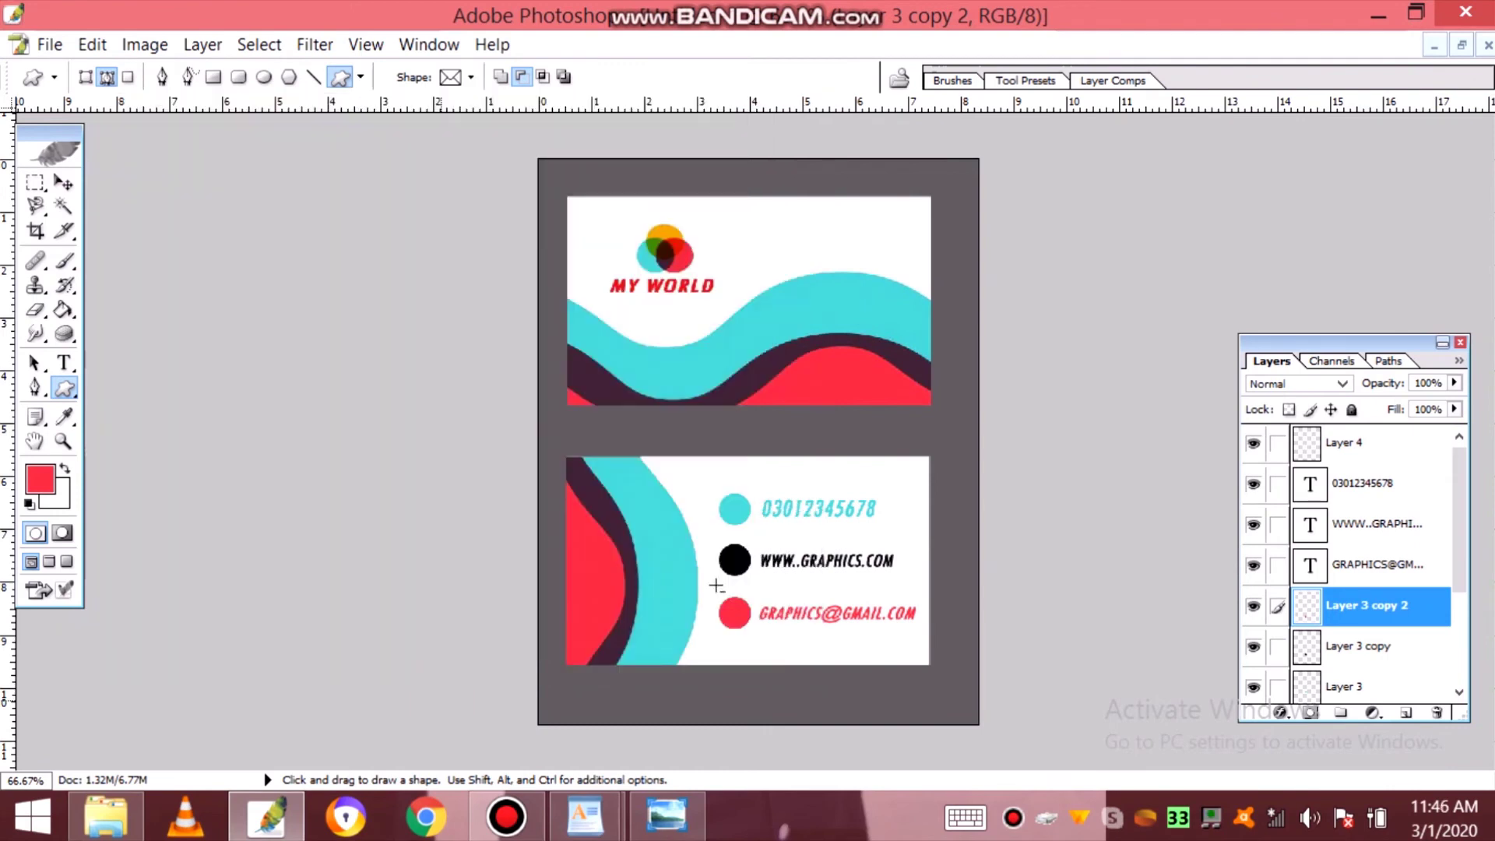
drag(712, 581, 740, 611)
key(ctrl+t)
key(Return)
- Fill the envelope icon in the red circle with off-white F2F2F2 and clear the selection
click(40, 478)
click(686, 379)
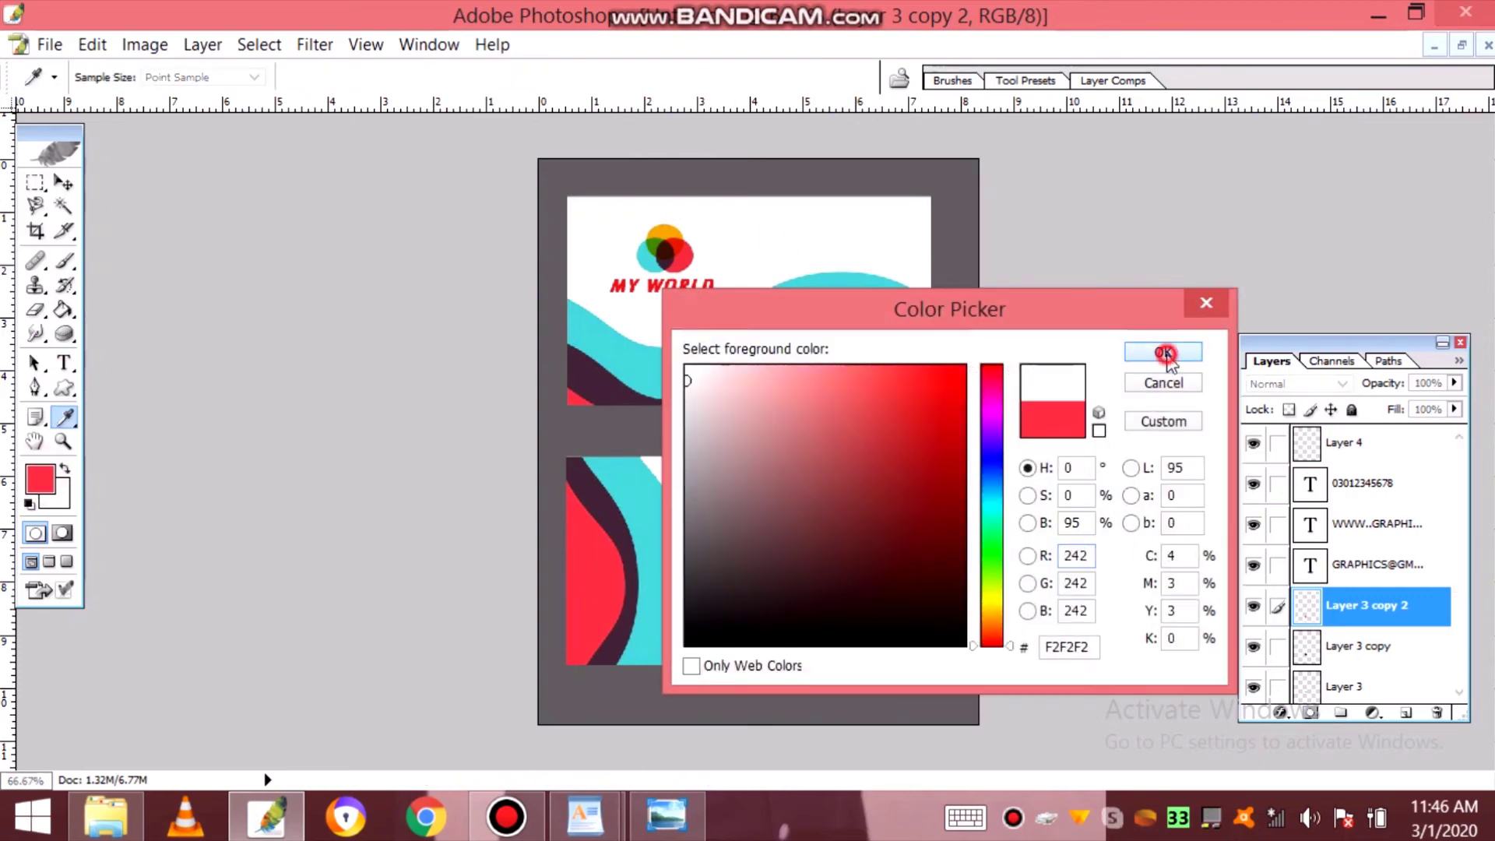
click(1162, 351)
click(64, 309)
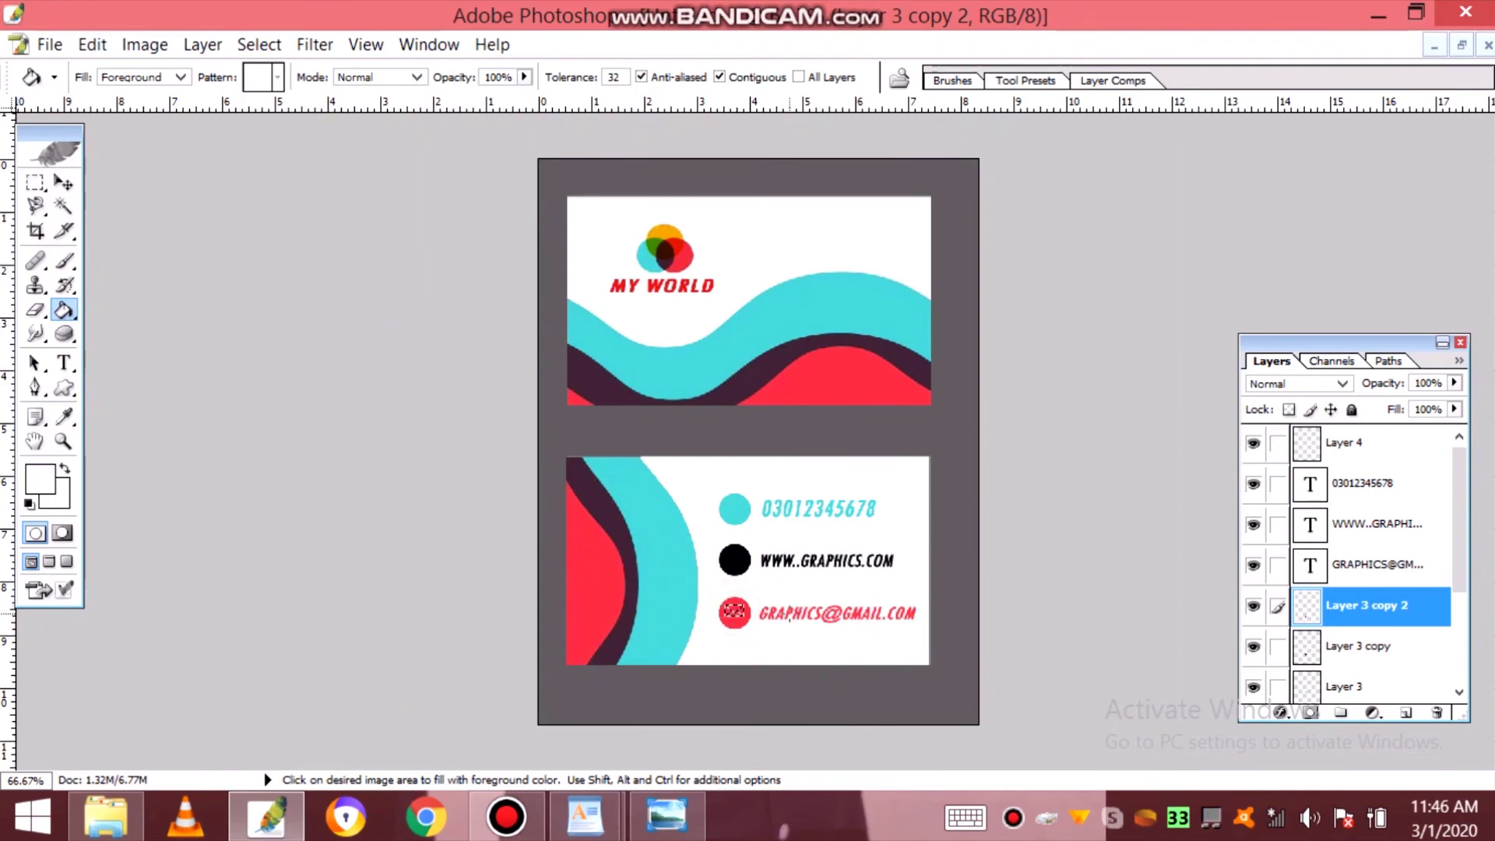
click(64, 182)
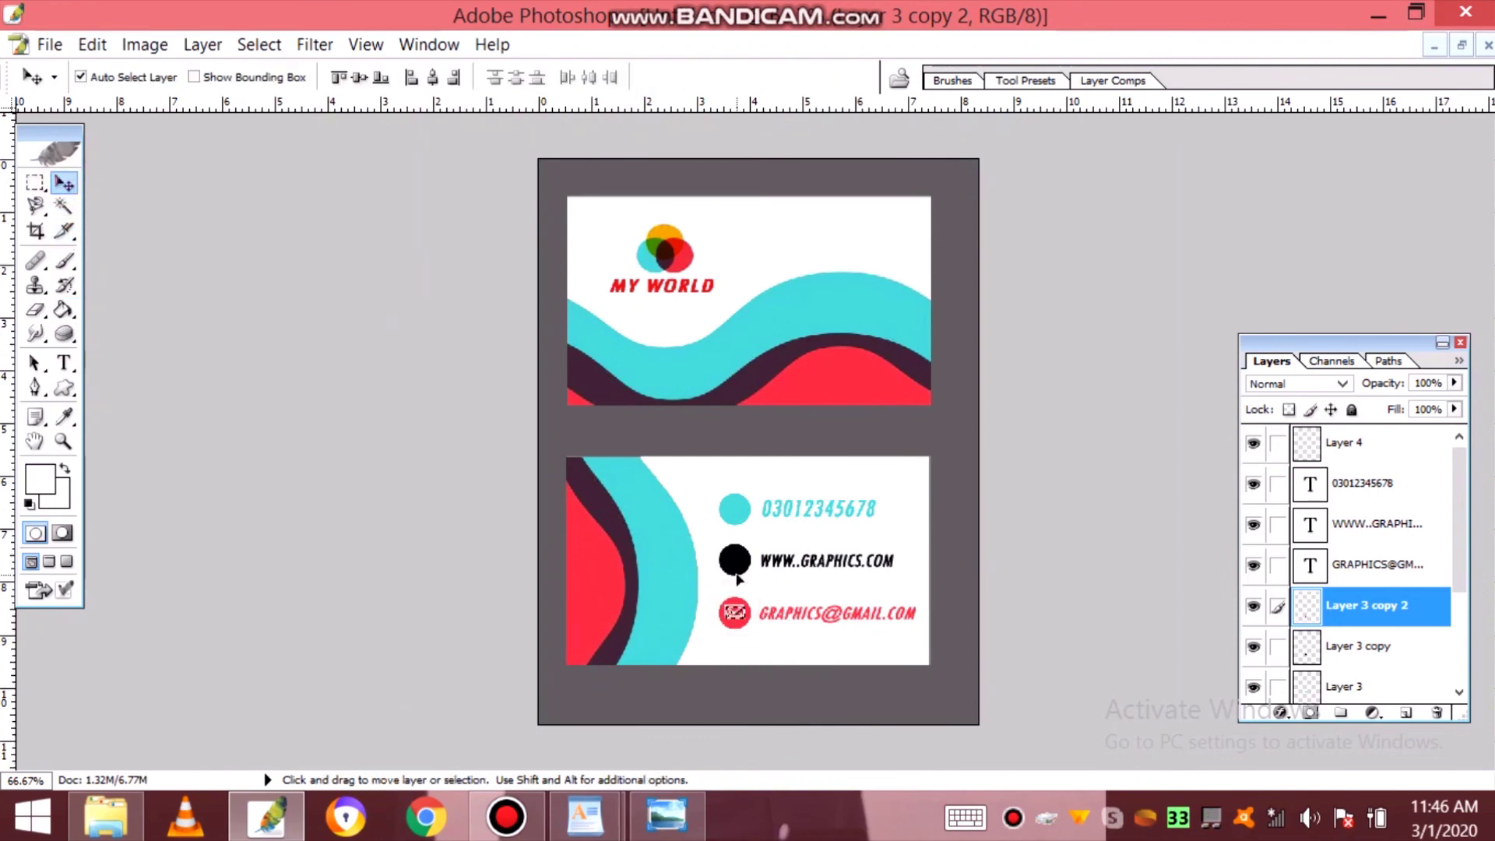
right_click(1439, 608)
click(1328, 617)
click(760, 325)
- Draw the globe custom shape on Layer 3 copy and scale it to fit inside the black circle
click(743, 560)
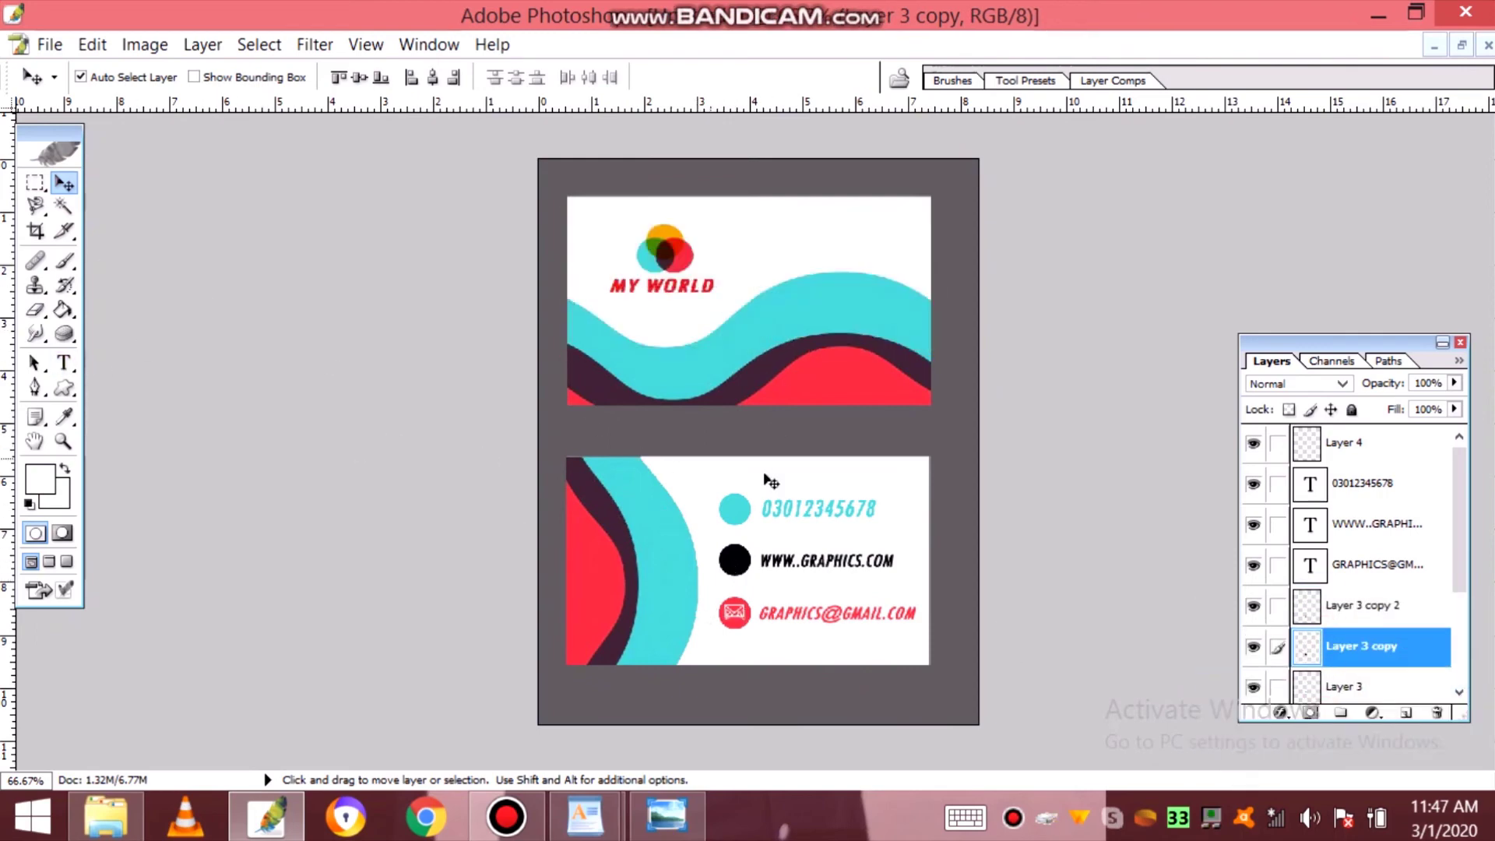
click(68, 391)
click(465, 76)
double_click(154, 548)
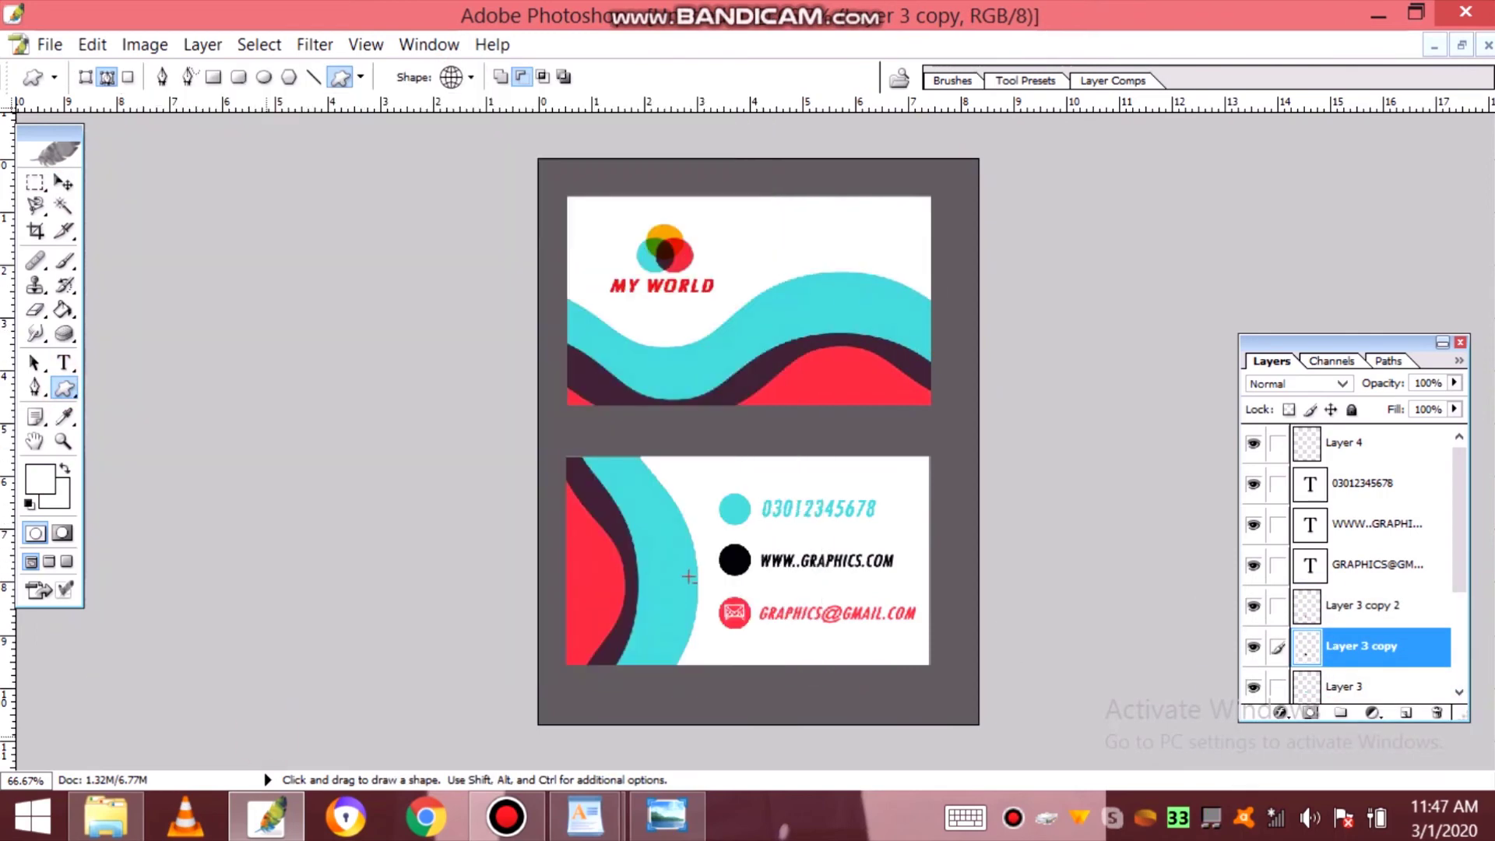
mouse_move(729, 555)
mouse_down()
mouse_move(773, 594)
mouse_move(745, 568)
mouse_up()
key(ctrl+t)
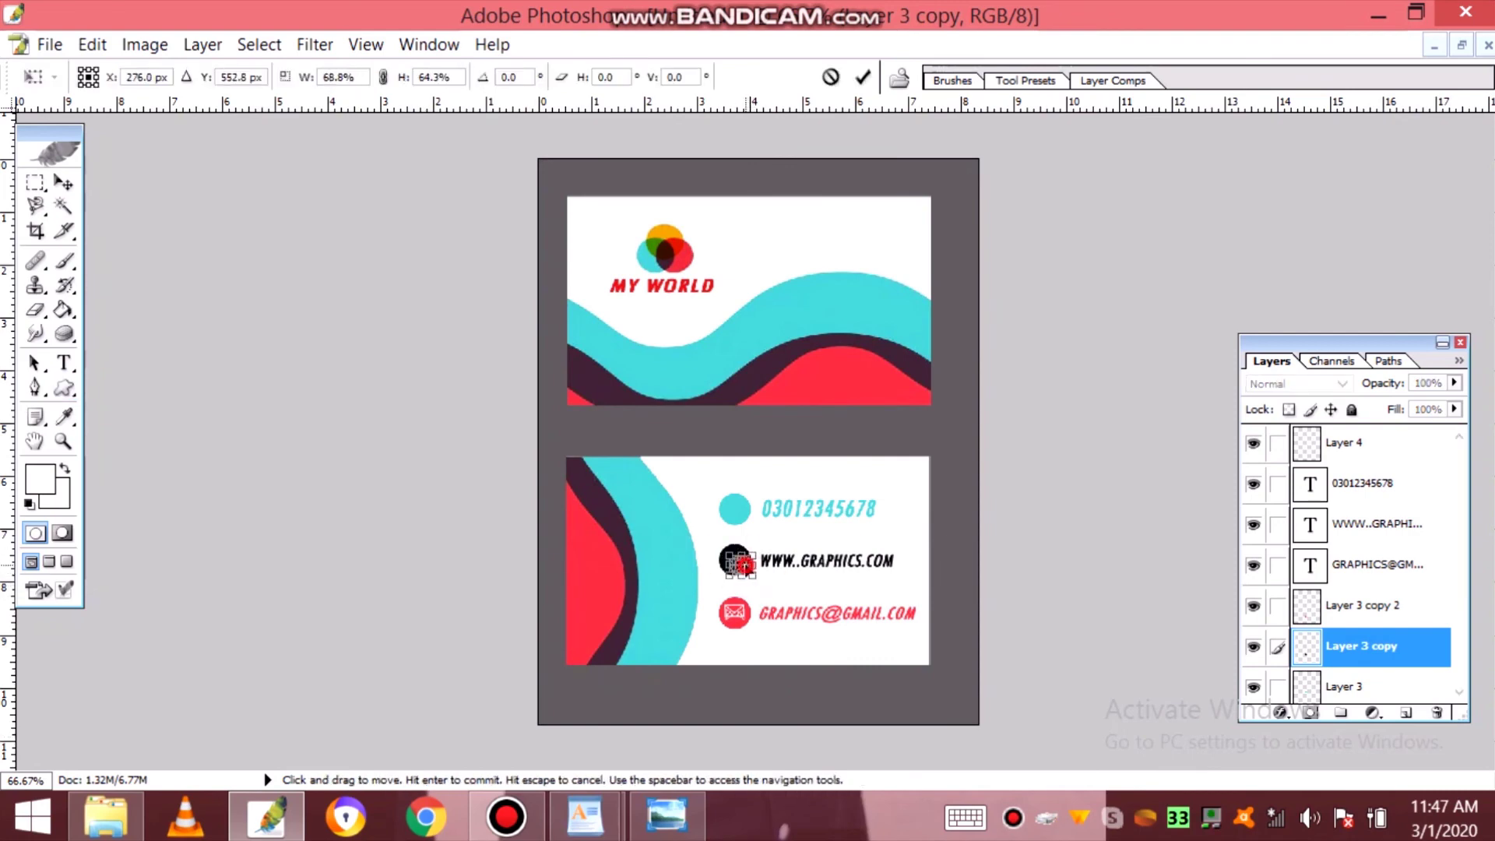
key(Return)
click(63, 183)
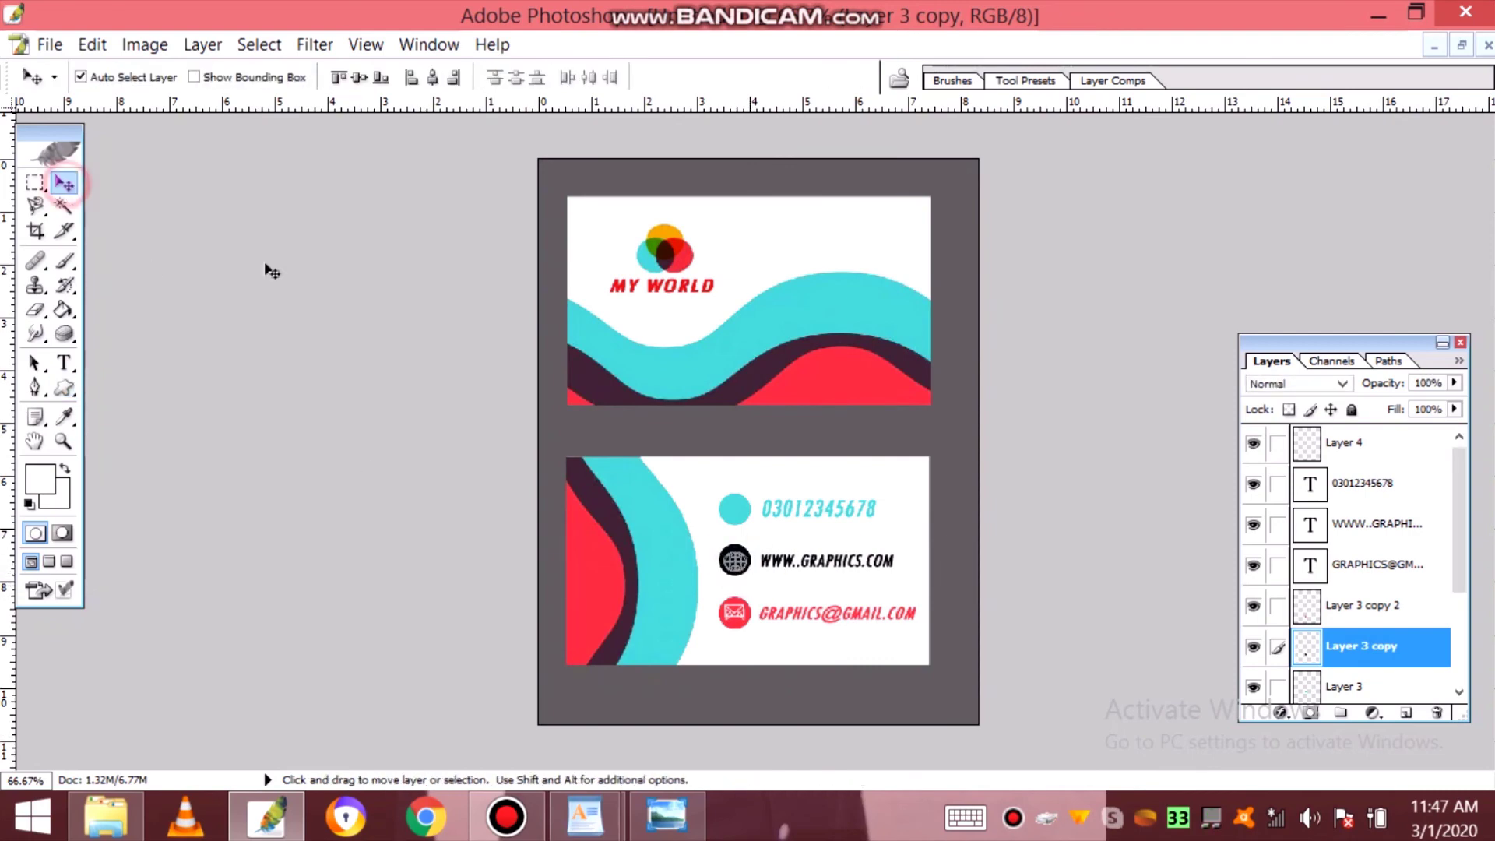
- Try to nudge the globe icon to the right inside the black circle
key(Right)
click(744, 325)
key(Right)
click(746, 326)
click(777, 494)
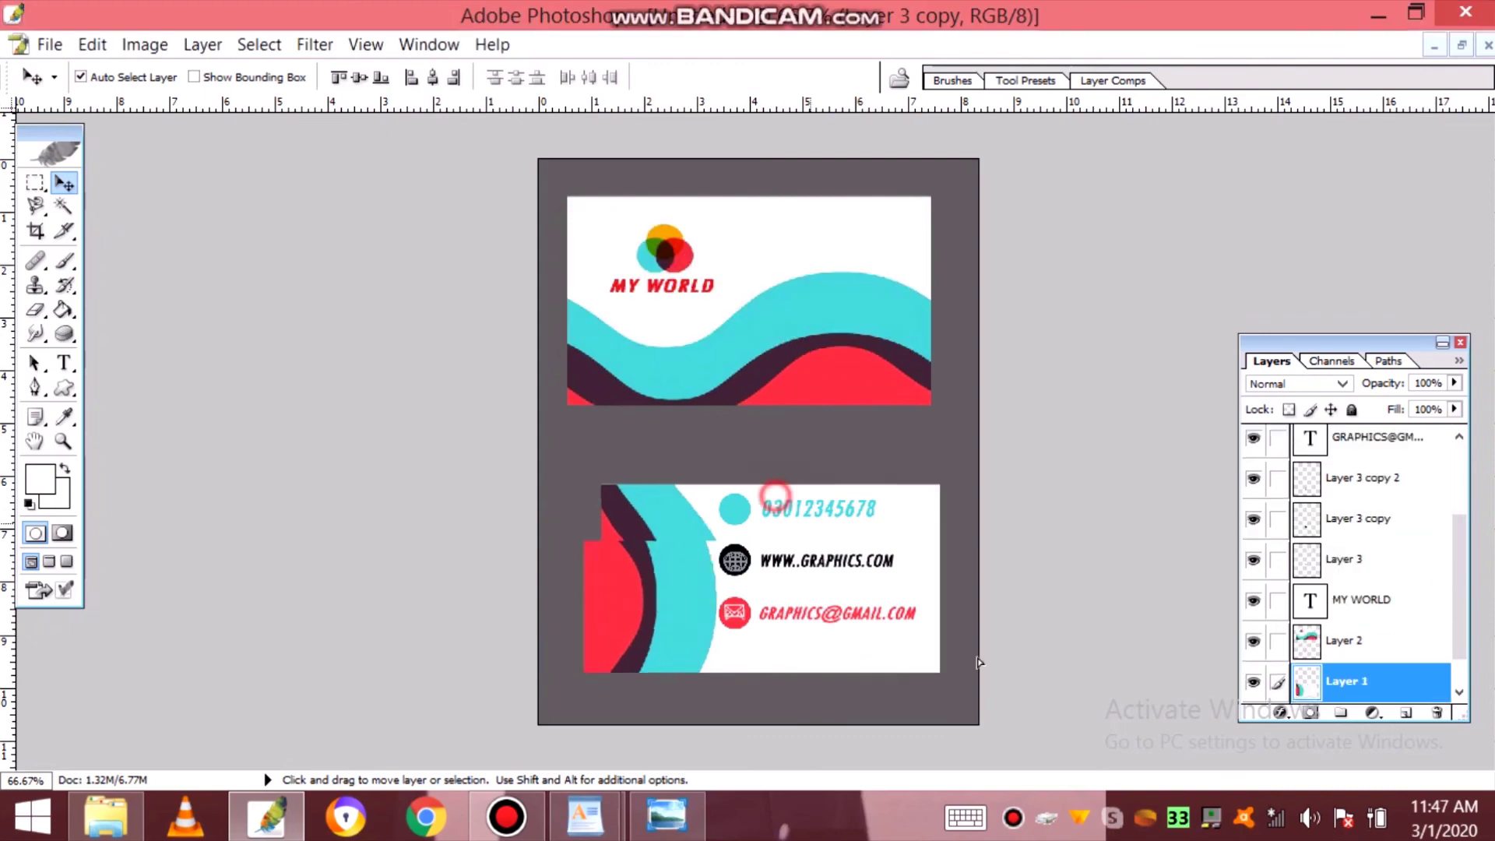
- Load Layer 3 copy's transparency as a selection and try to clear it by subtracting the same transparency
click(734, 566)
right_click(1305, 531)
click(1311, 545)
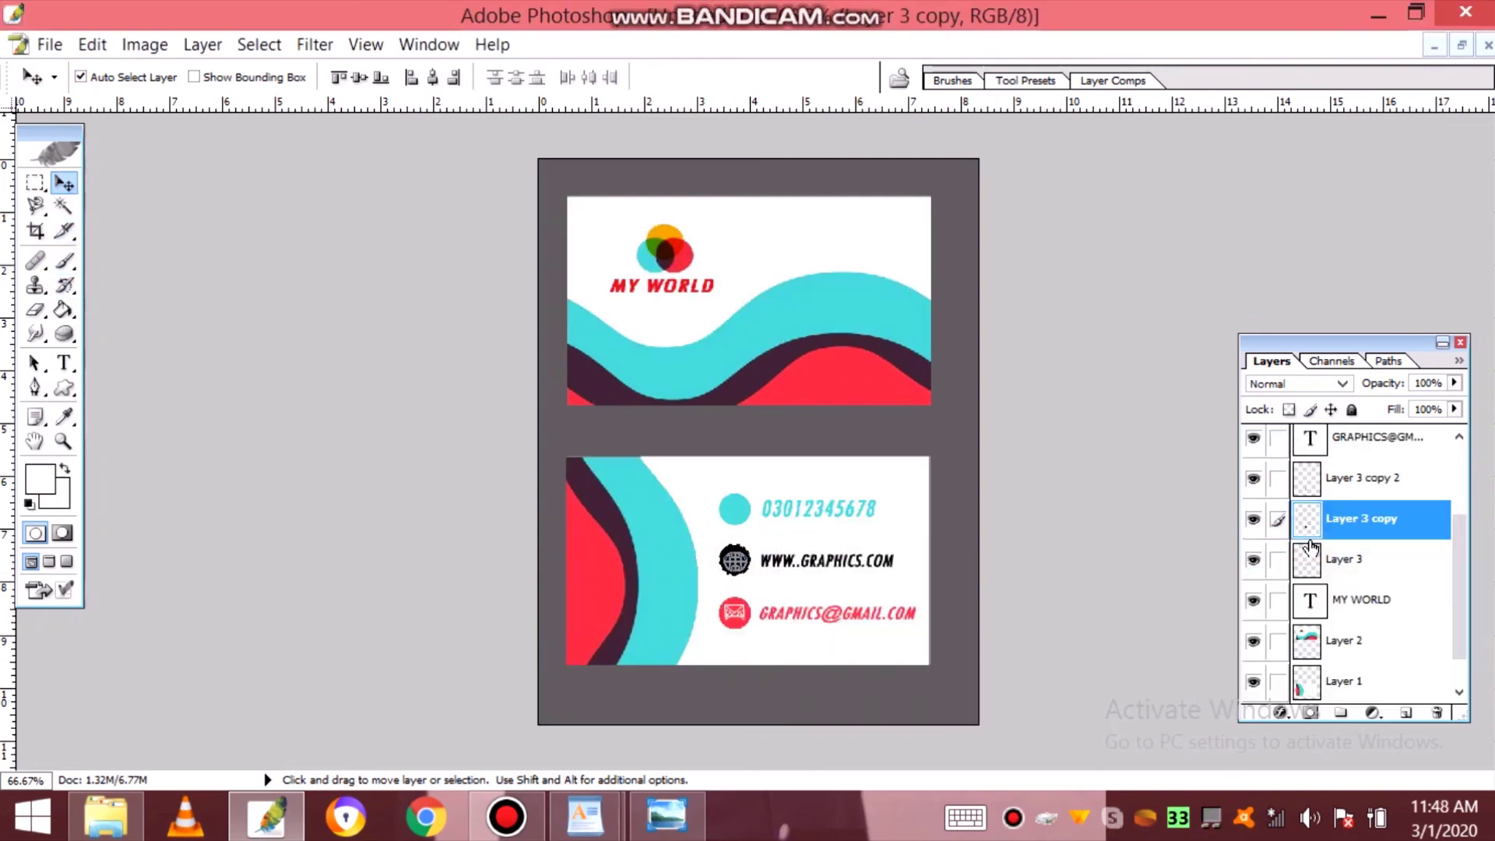
right_click(1311, 545)
click(1334, 631)
click(765, 324)
- Try placing the Phone 3 custom shape on Layer 3 and scaling it to fit the turquoise circle
click(769, 505)
click(65, 387)
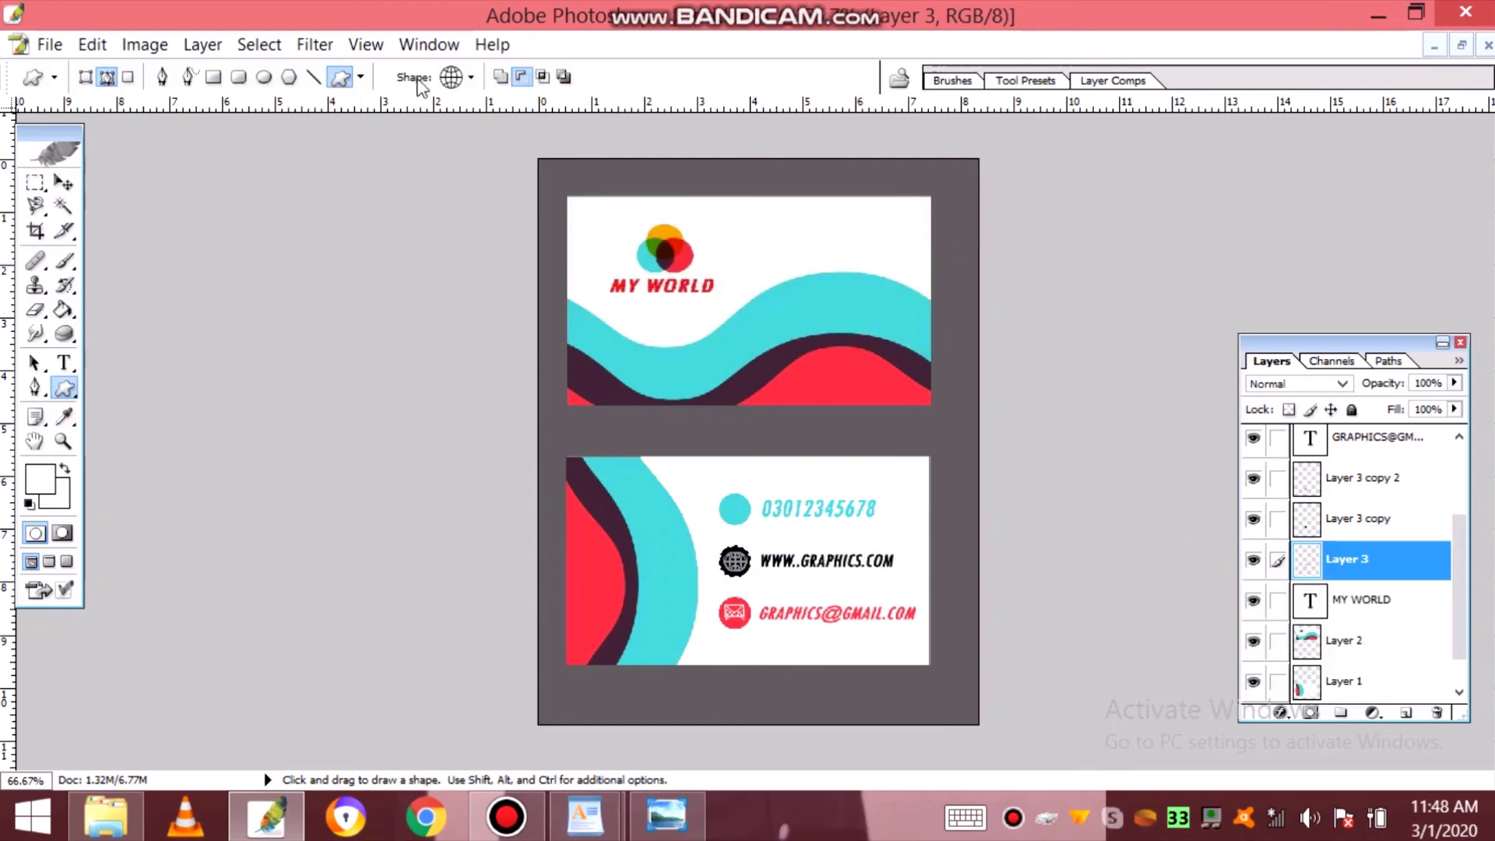
click(452, 78)
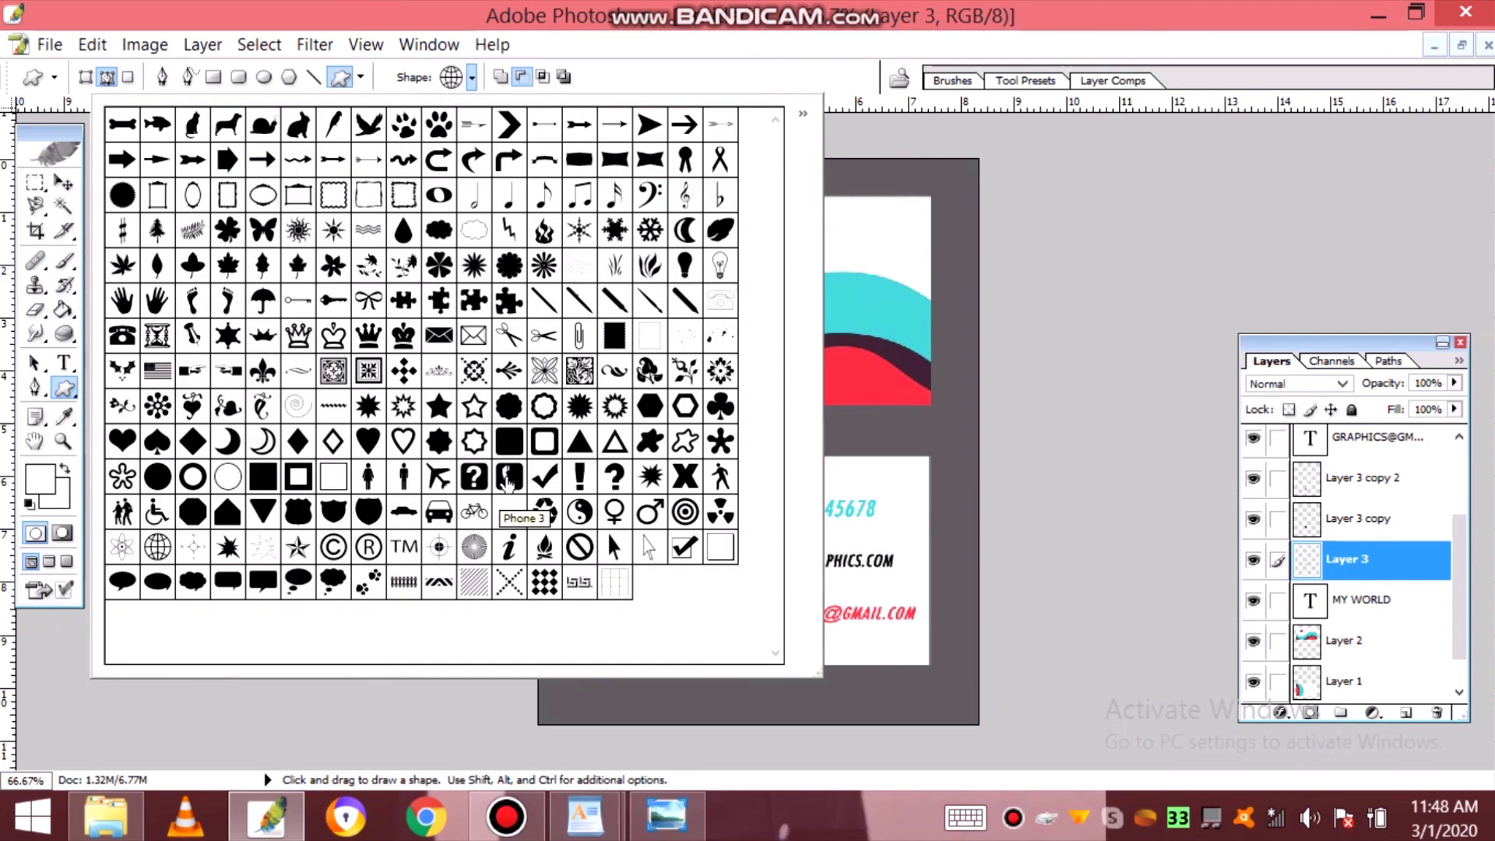
click(509, 476)
click(484, 714)
mouse_move(715, 490)
mouse_down()
mouse_move(752, 528)
mouse_move(752, 554)
mouse_move(749, 520)
mouse_move(734, 520)
mouse_up()
key(ctrl+t)
key(Return)
key(ctrl+t)
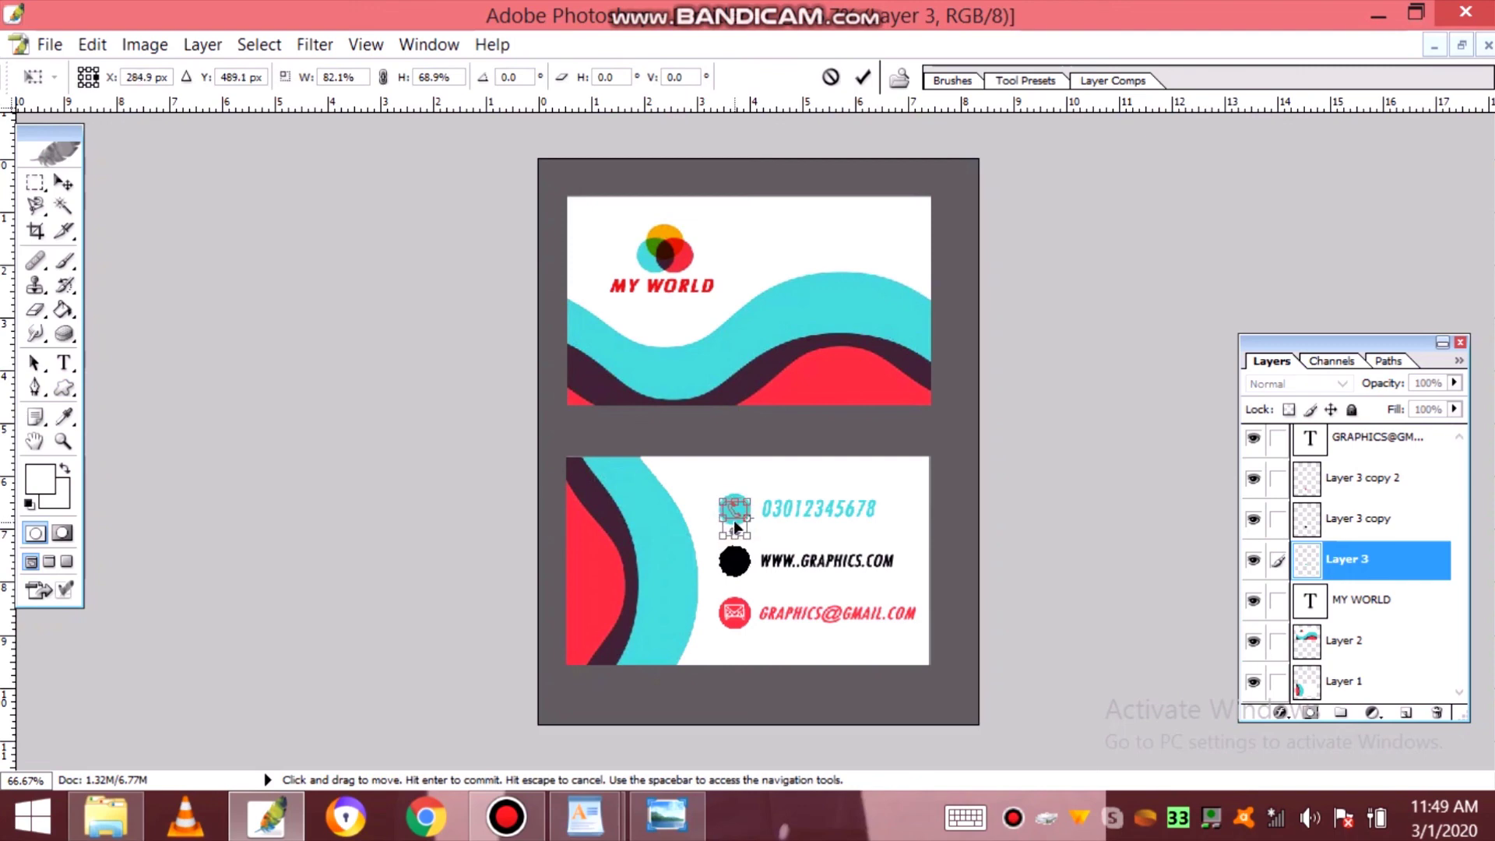
key(Return)
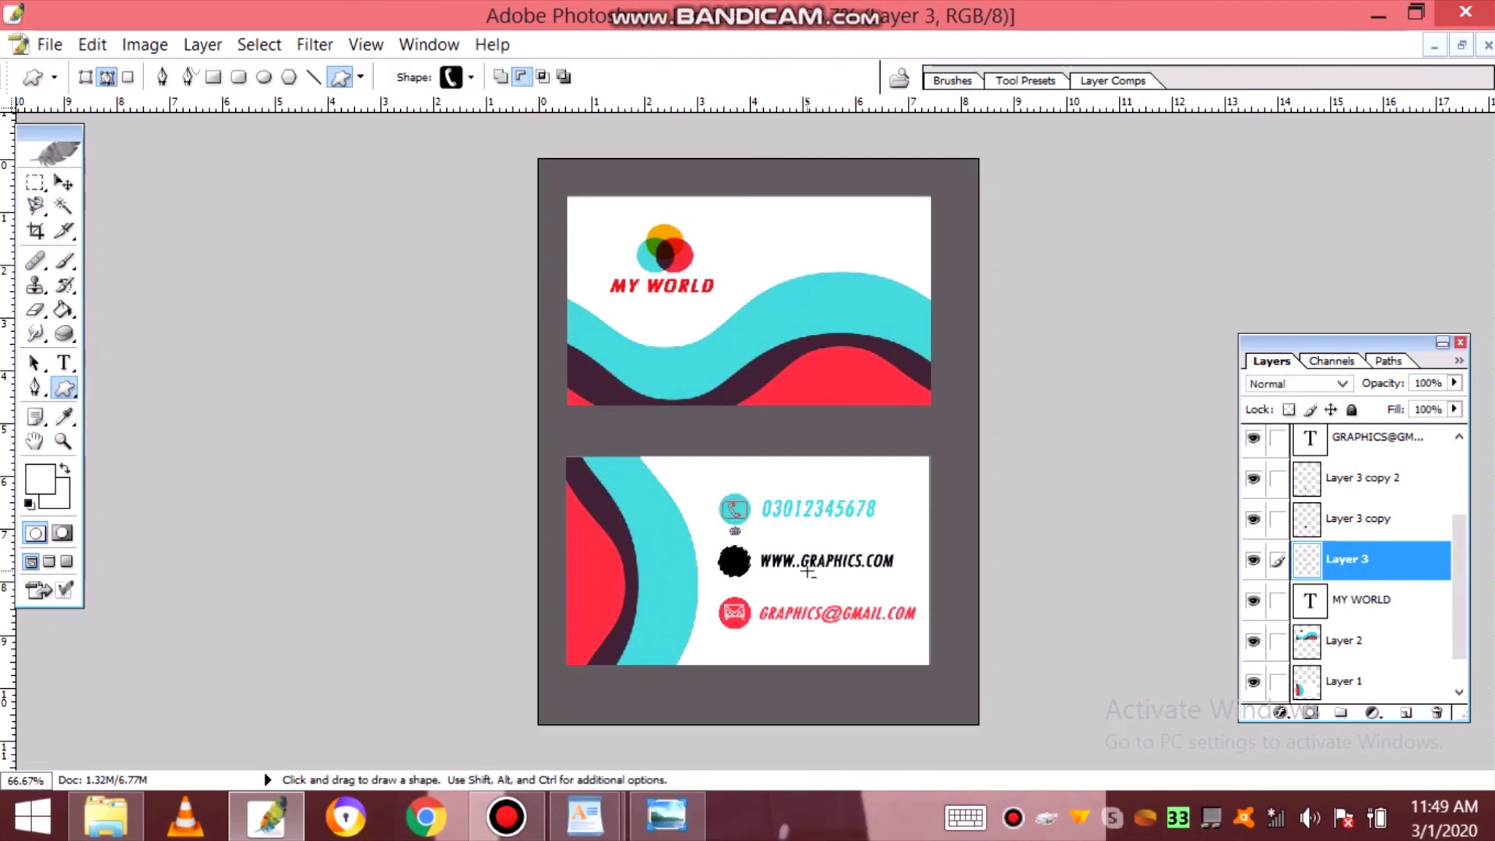
click(63, 183)
click(741, 543)
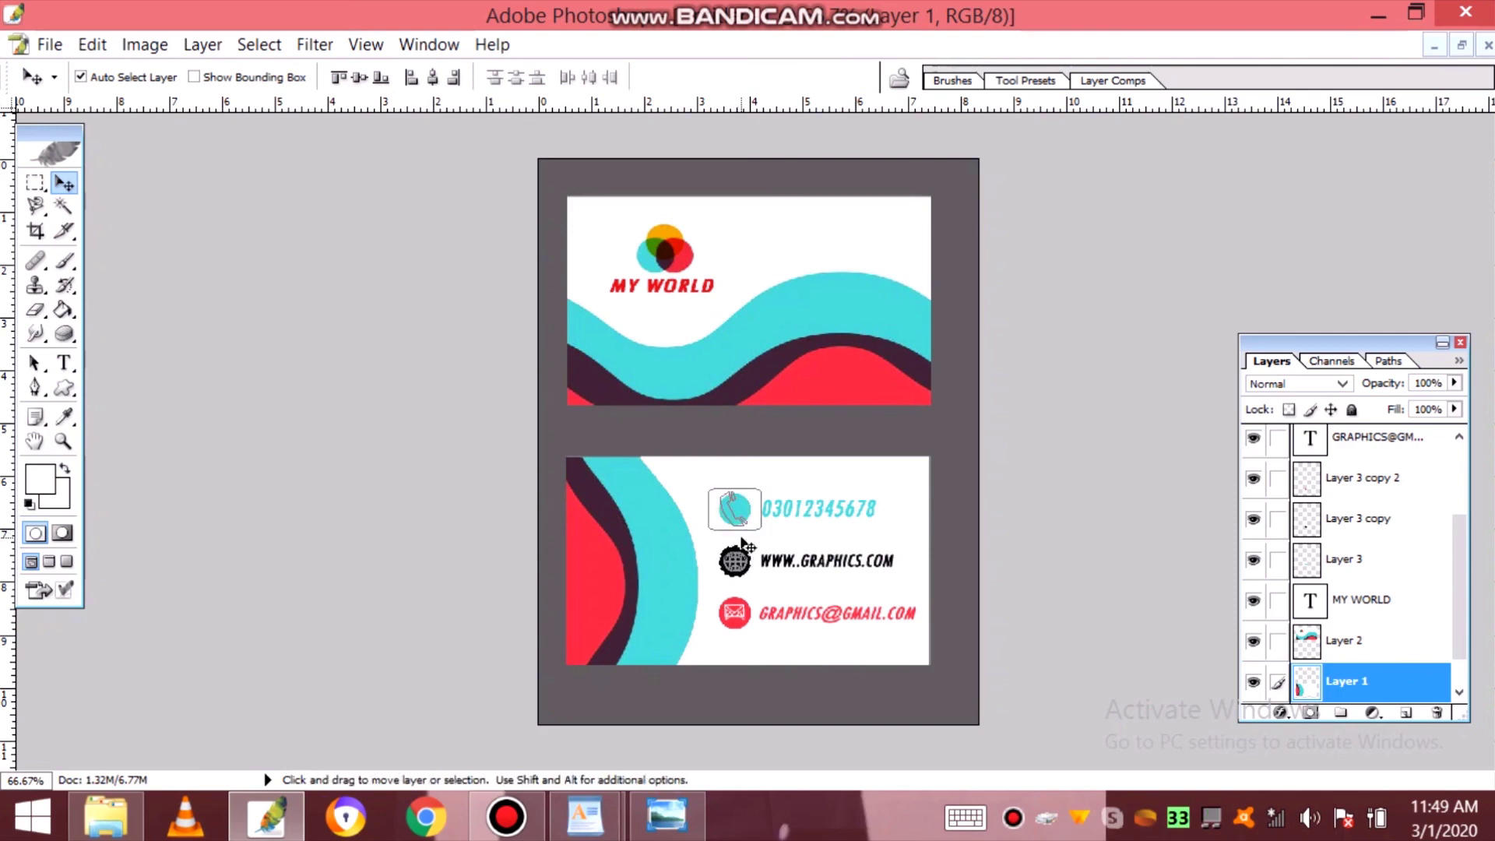
key(ctrl+t)
key(Escape)
click(734, 574)
right_click(1311, 521)
click(1354, 620)
key(Return)
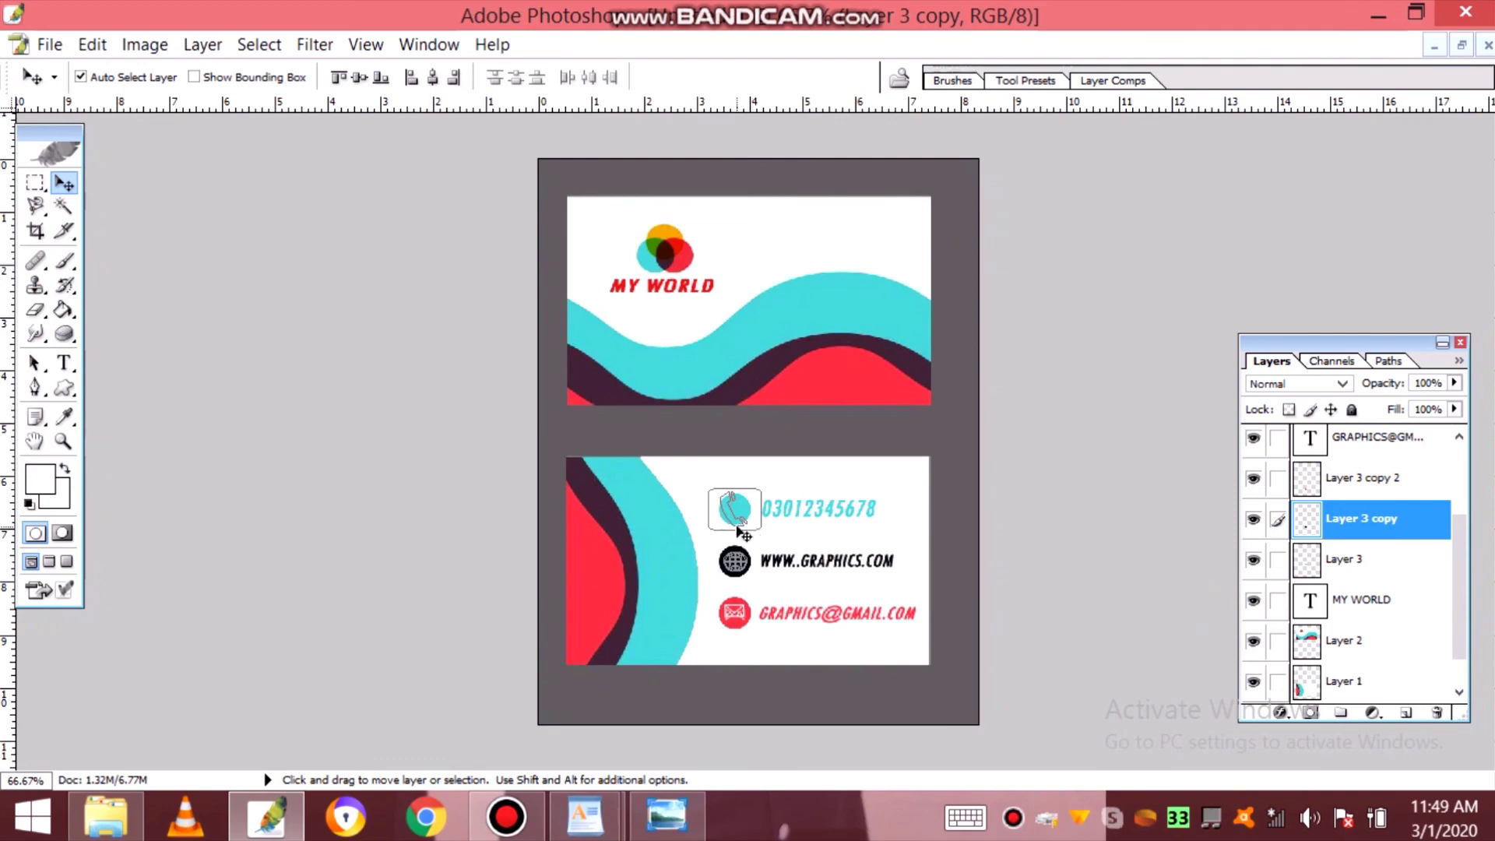
click(740, 532)
- Clear the selection around the black circle by subtracting Layer 3 copy's transparency
click(1298, 529)
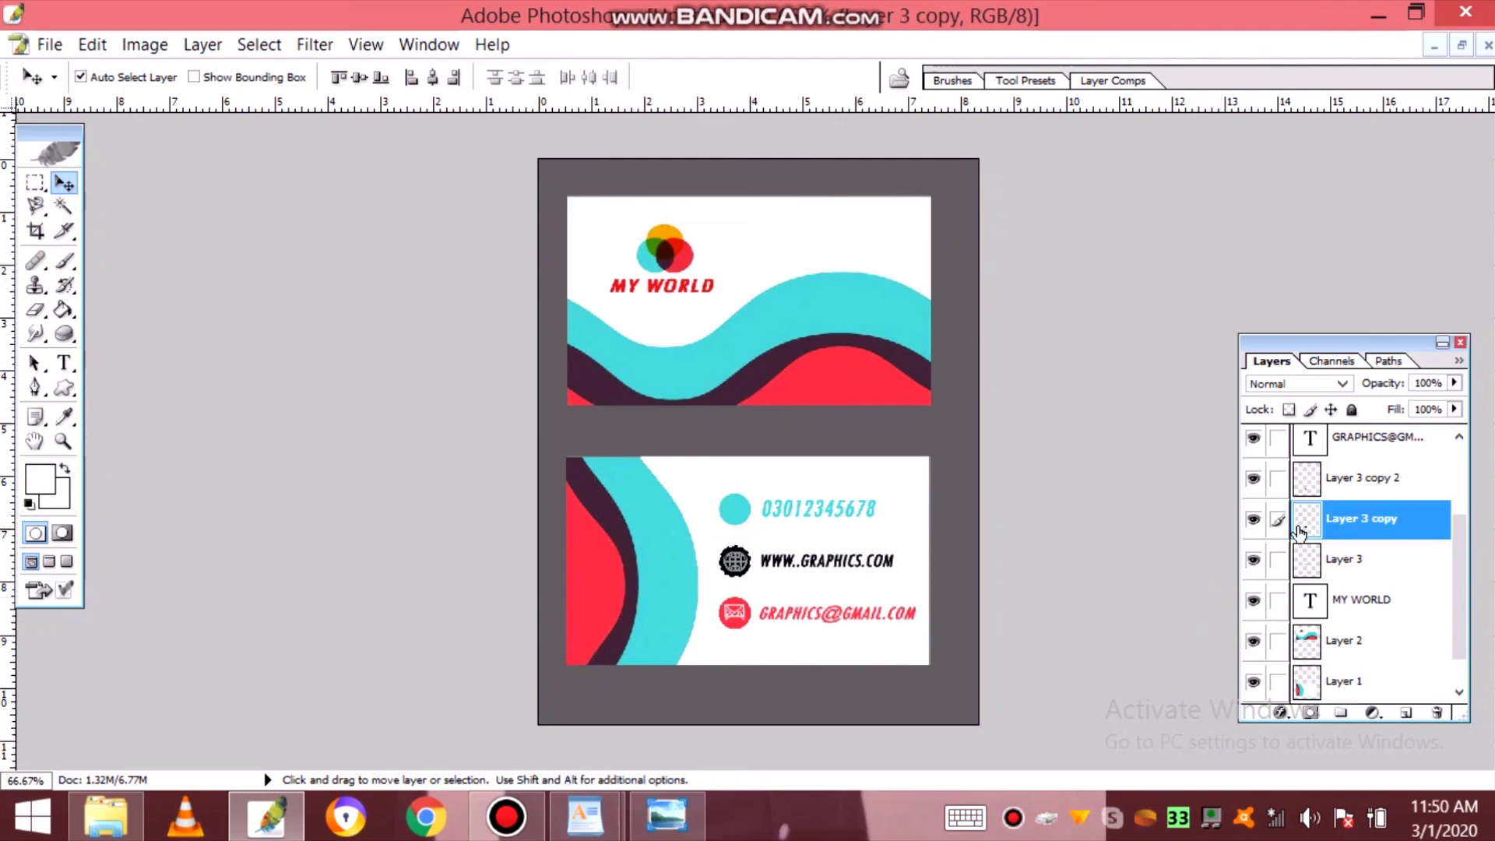
right_click(1298, 529)
click(1315, 597)
key(Return)
- Draw the desk telephone custom shape inside the turquoise circle of Layer 3 and add a new layer above it
click(726, 517)
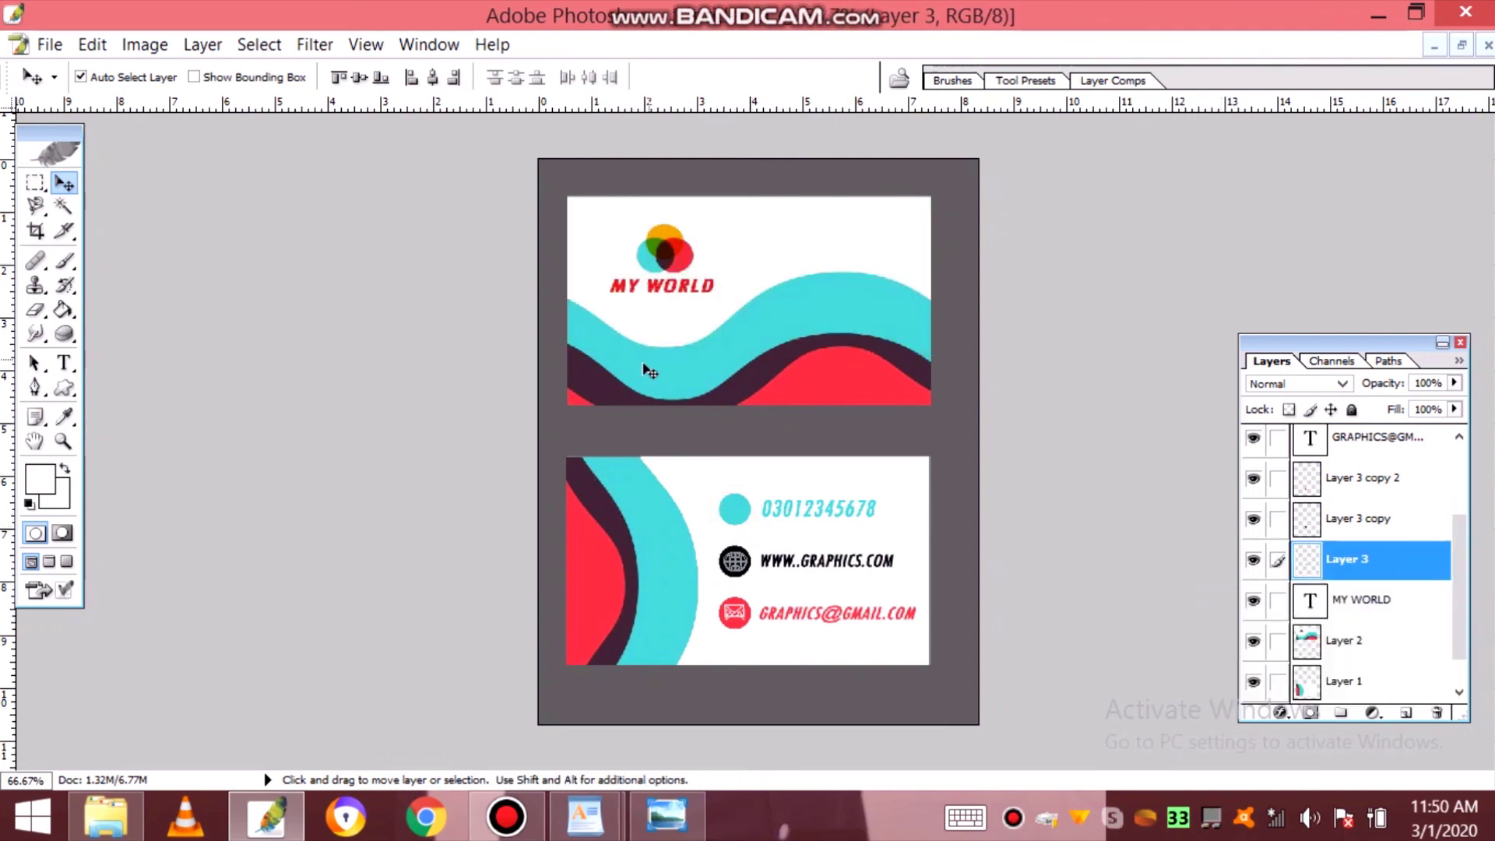
click(64, 388)
click(471, 77)
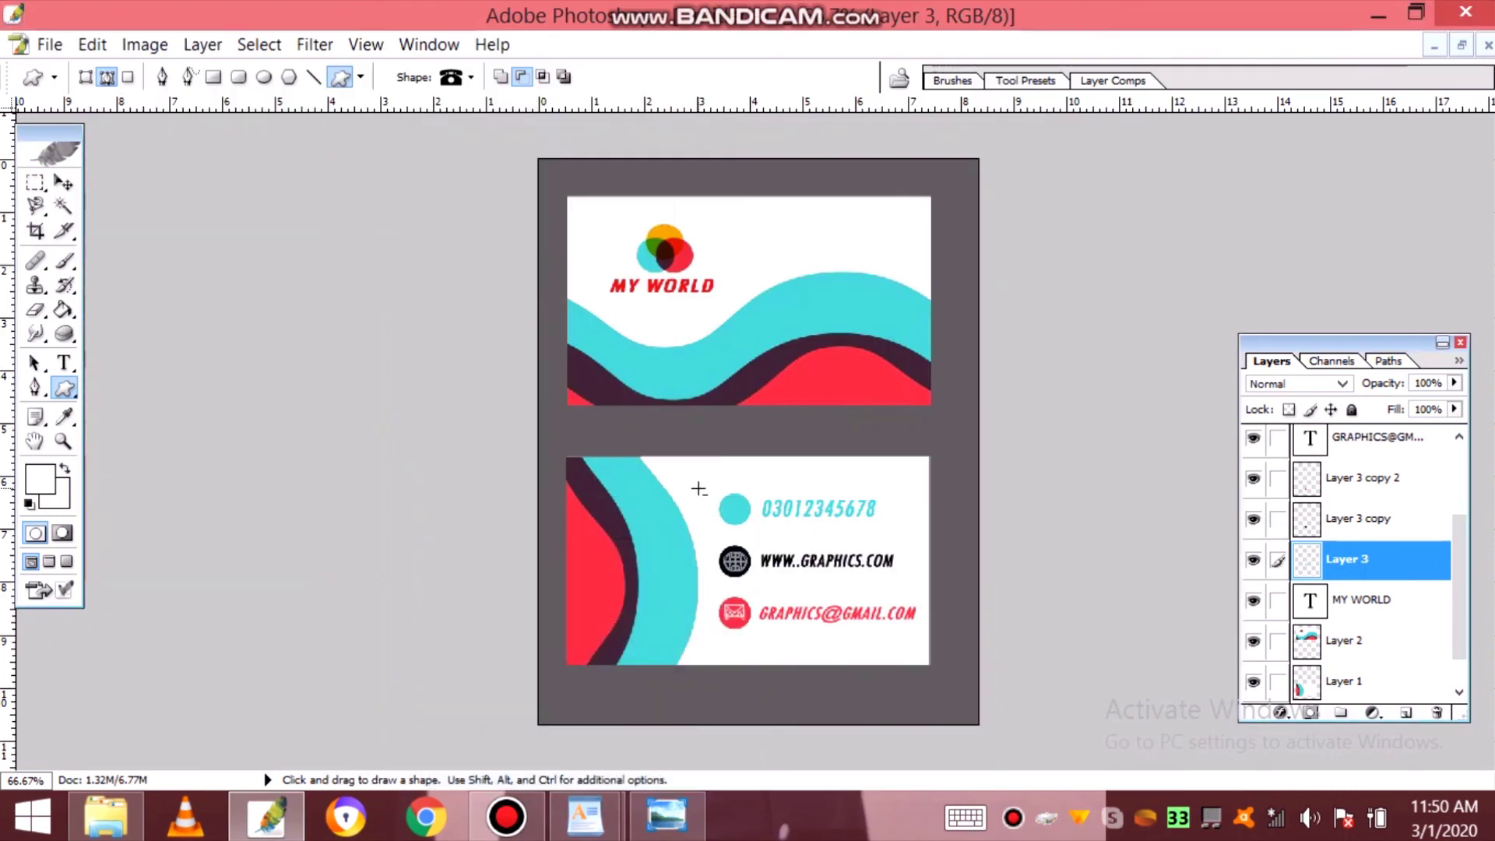
key(ctrl+t)
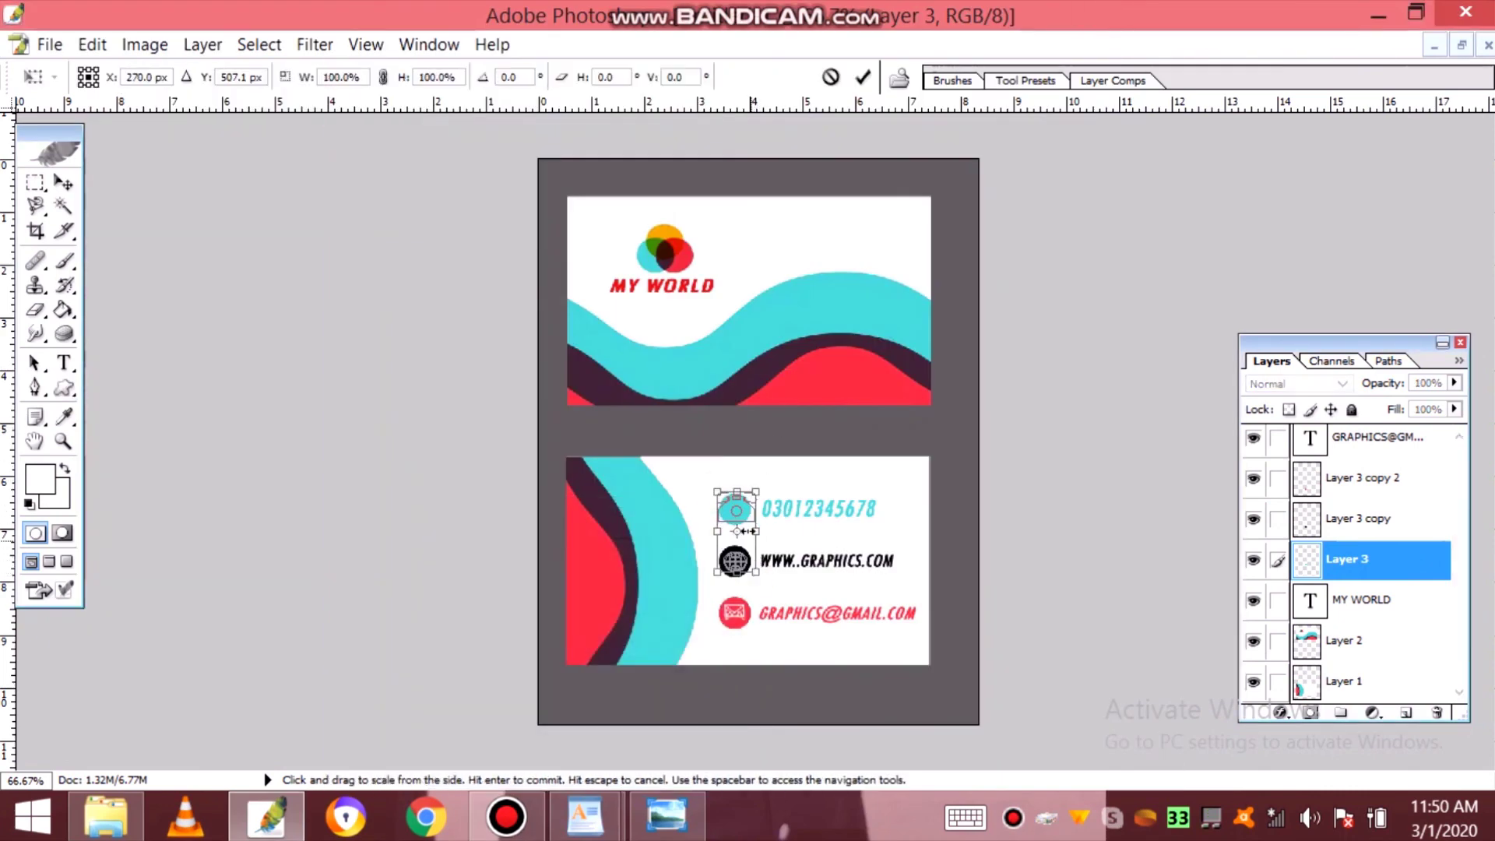
key(Return)
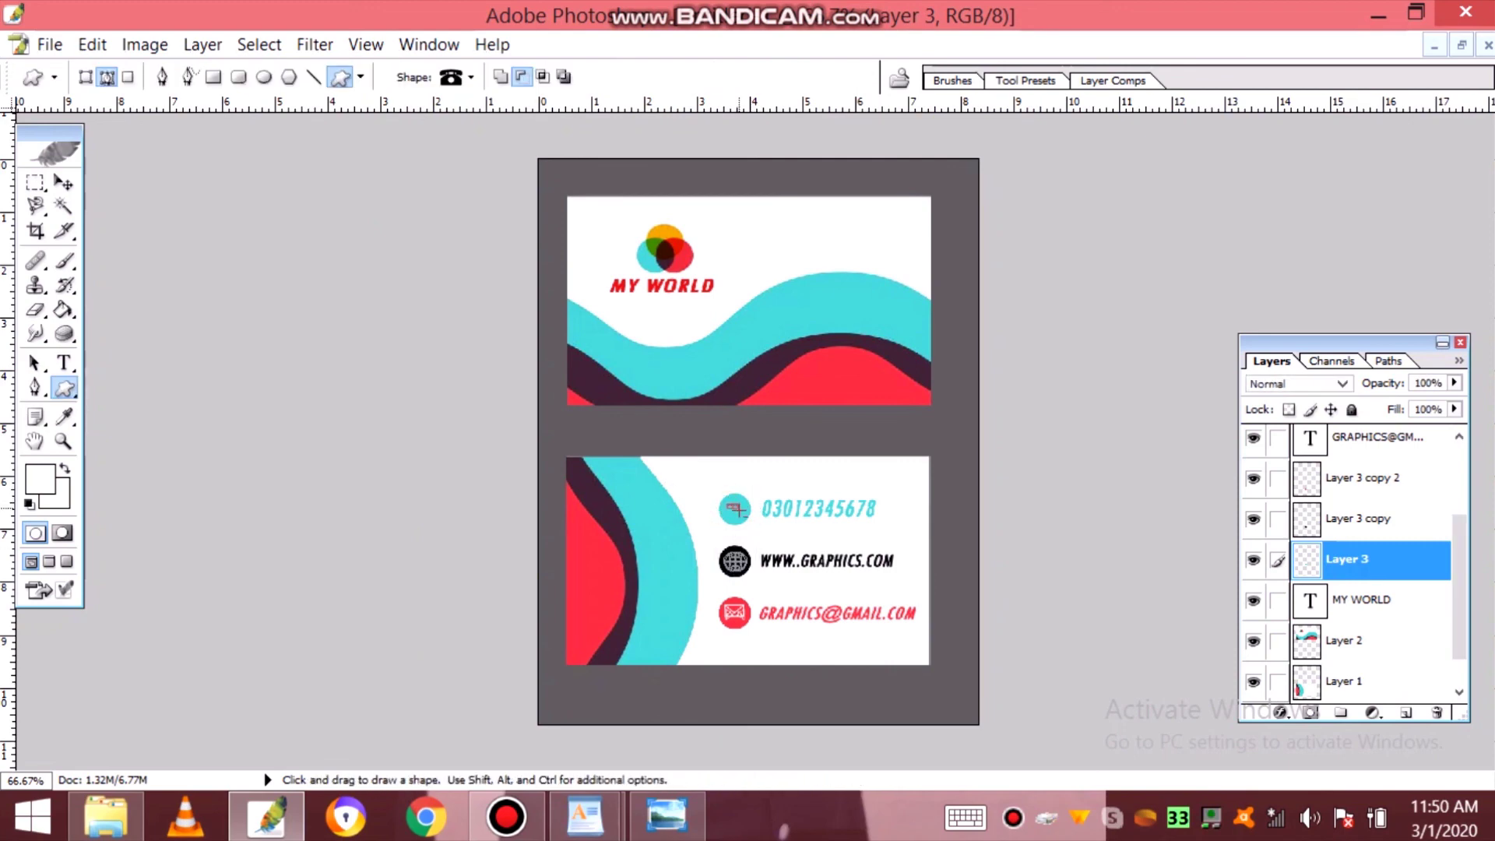
click(1406, 713)
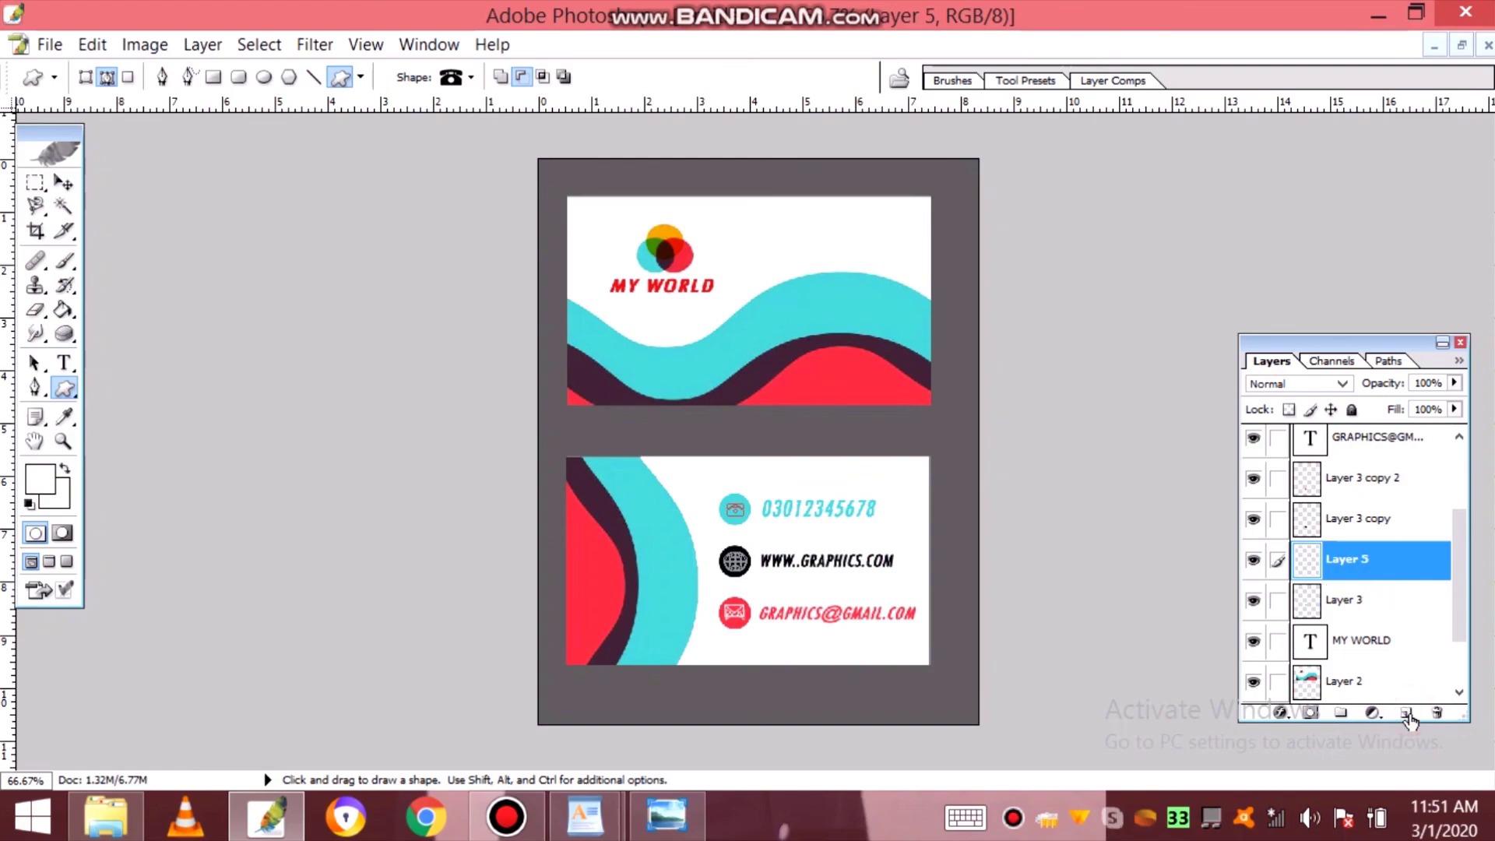